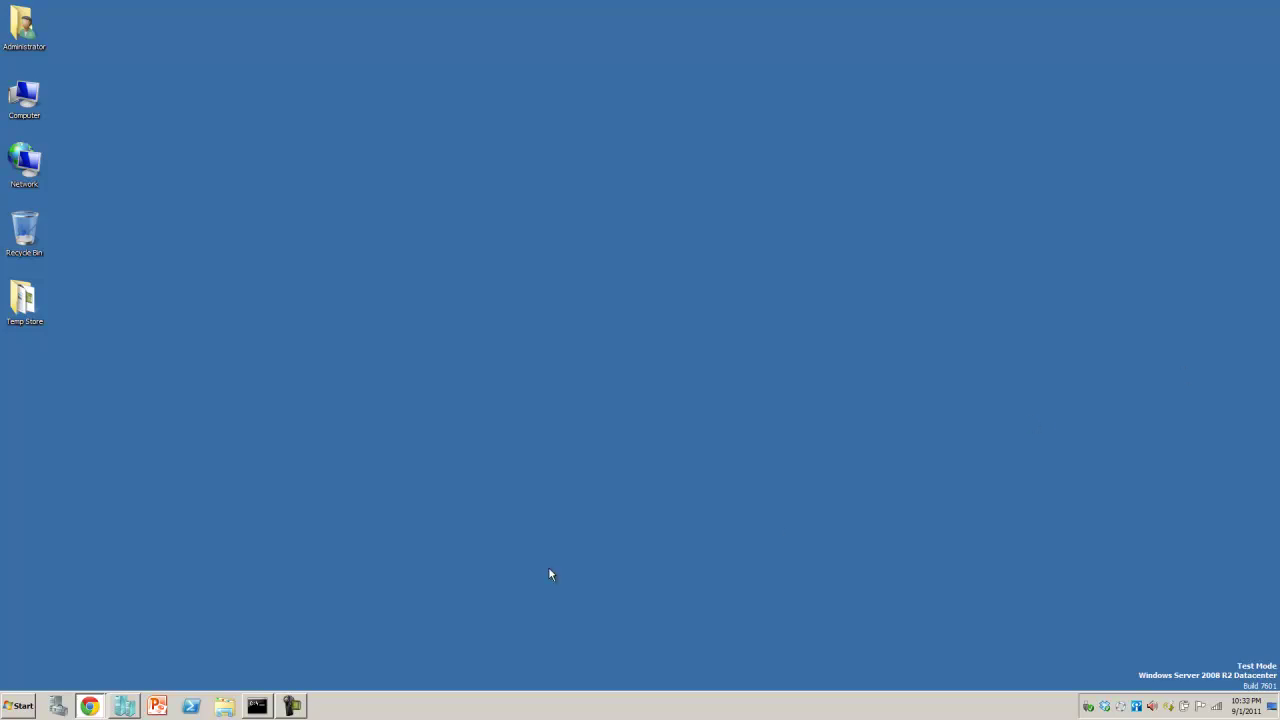
Run fsutil.exe behavior query disabledeletenotify and confirm DisableDeleteNotify = 0, so TRIM is enabled.
mouse_move(256, 712)
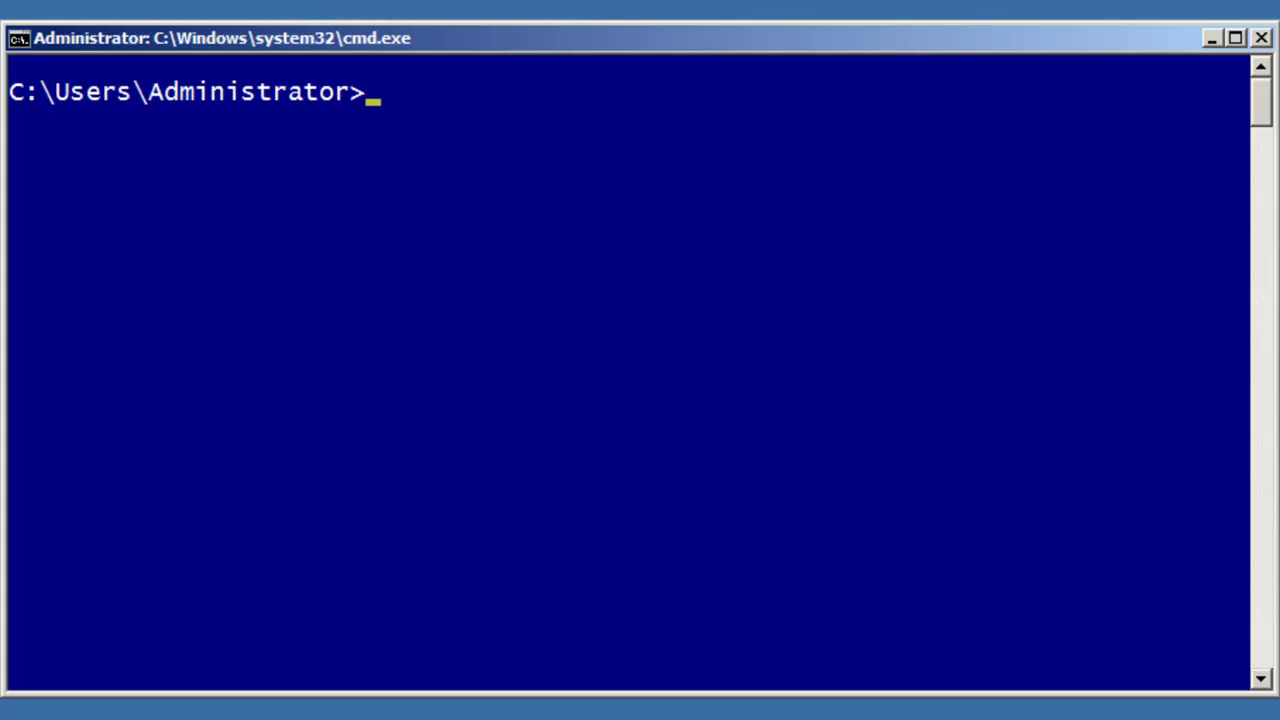
type("fsutil.exe ")
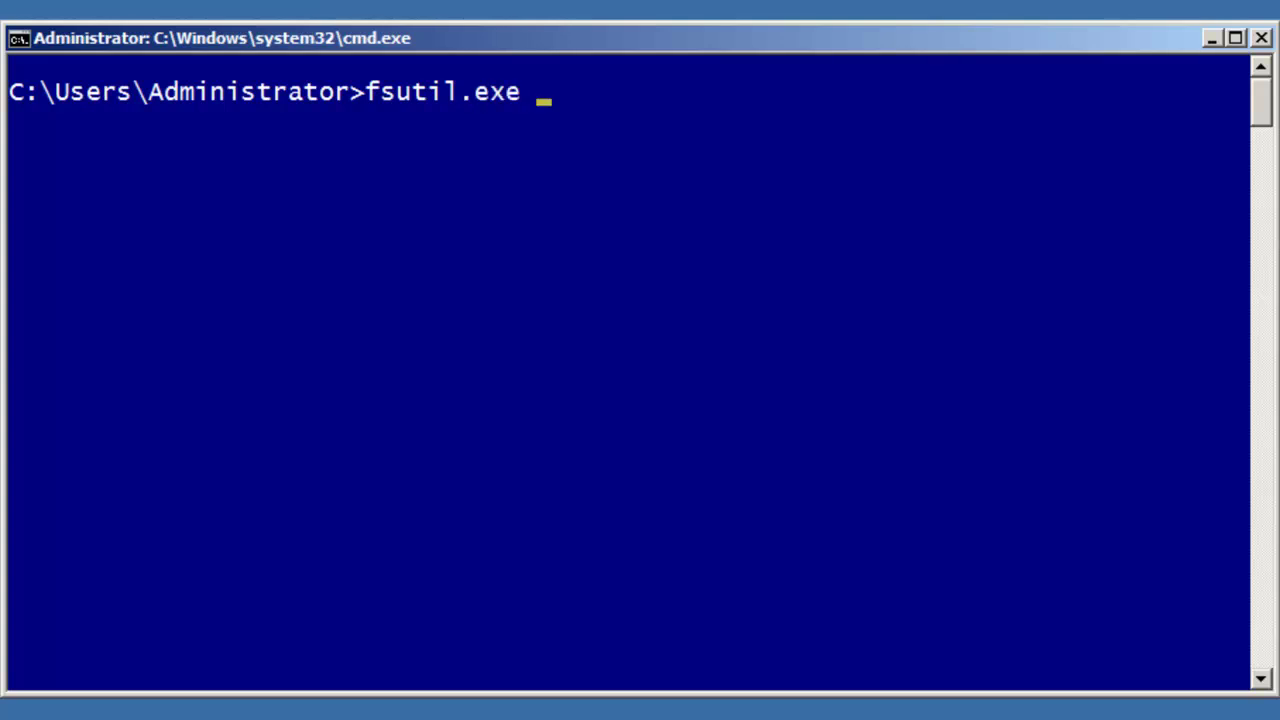
type("behavior que")
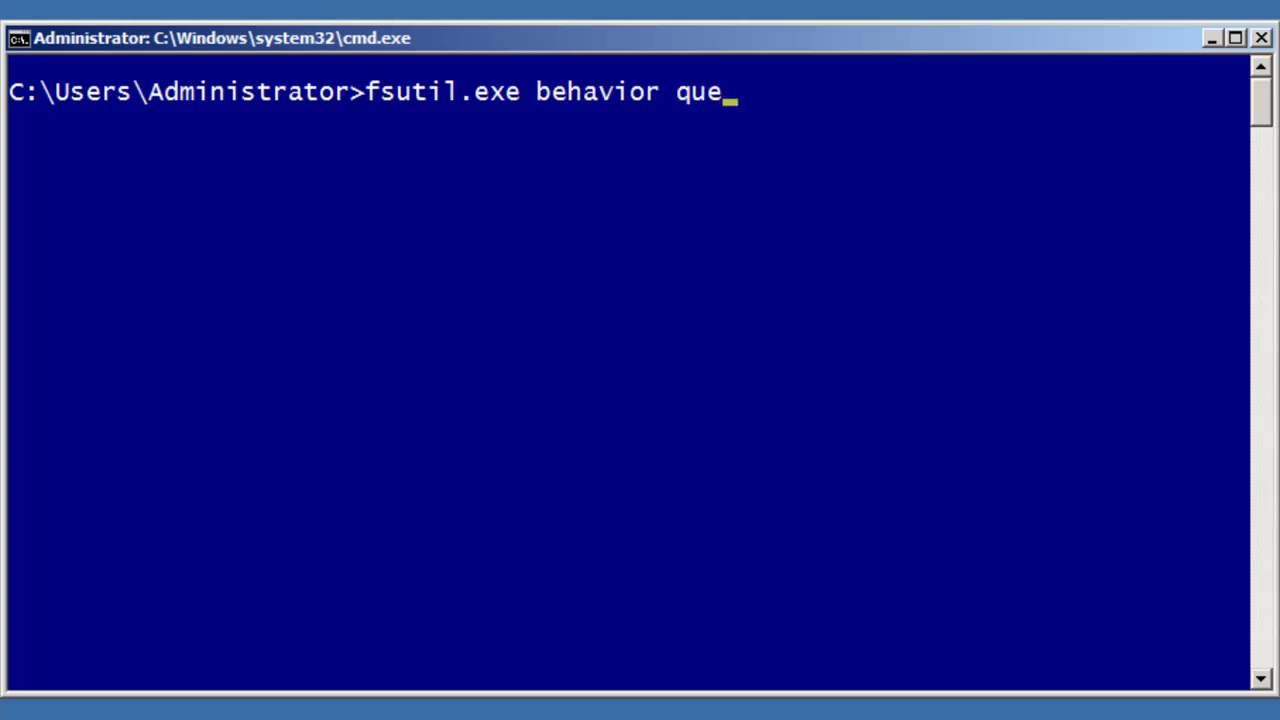
type("ry disabledele")
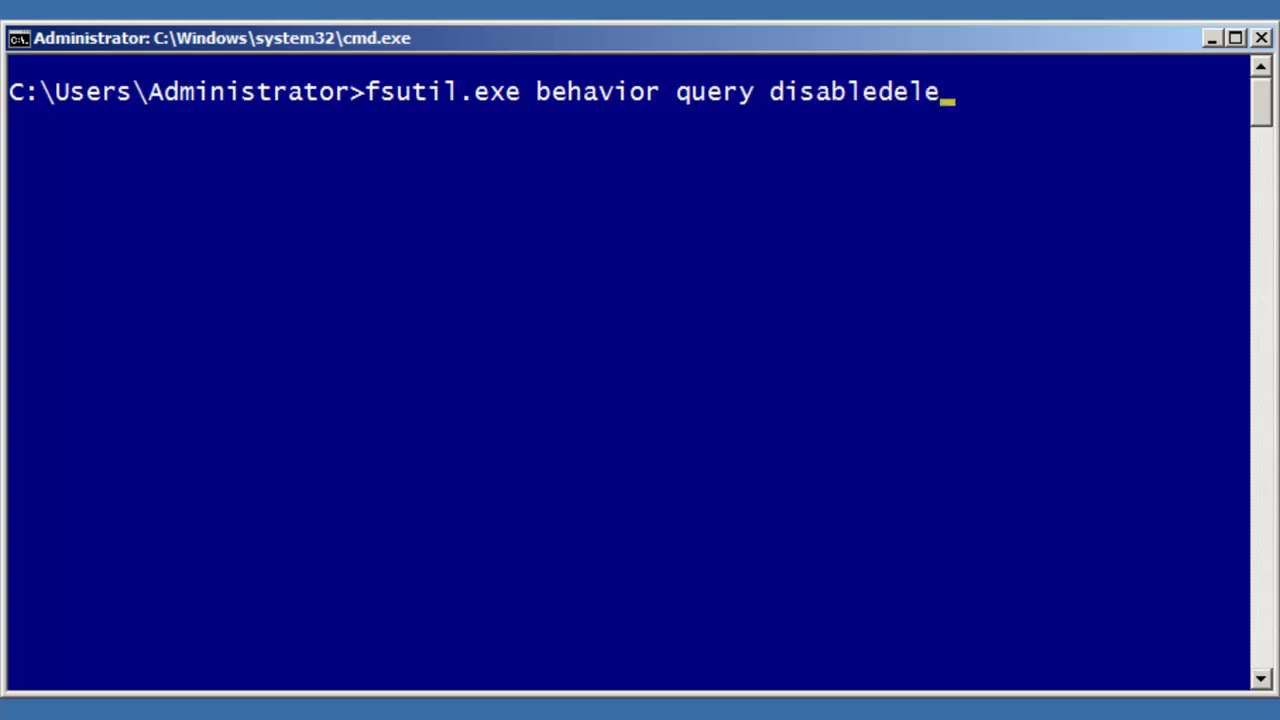
type("tenotify")
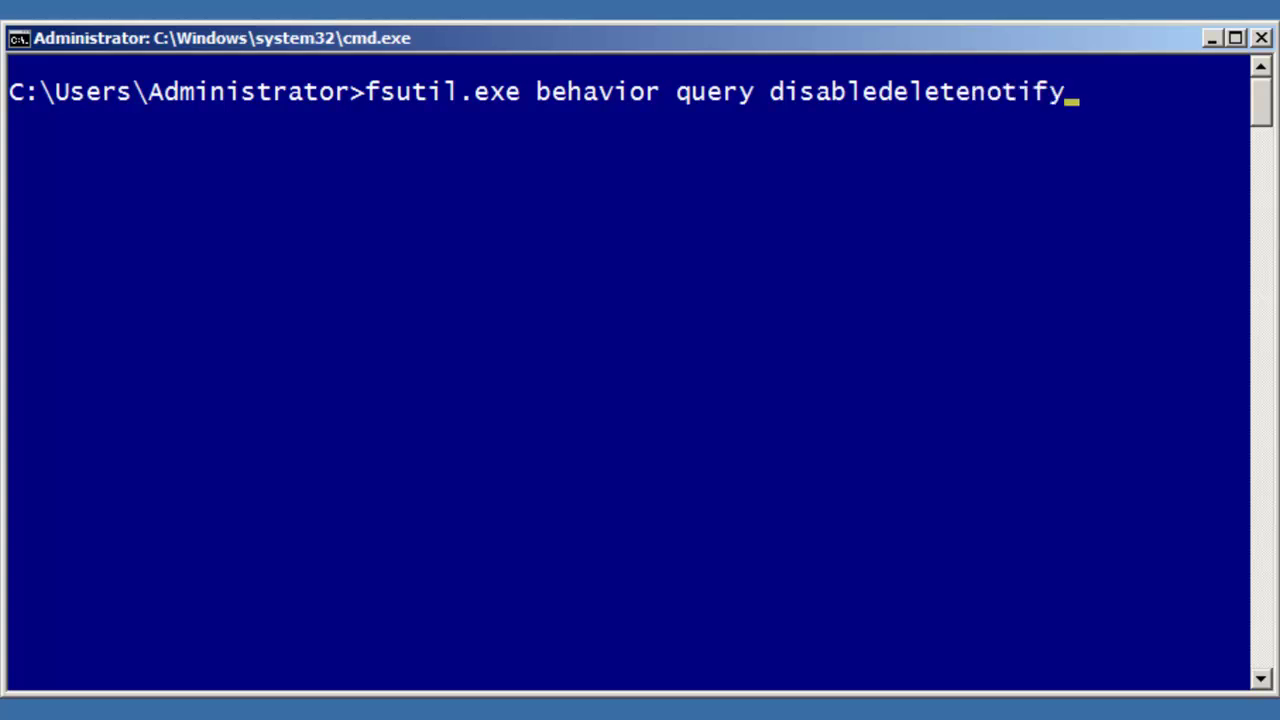
key("Return")
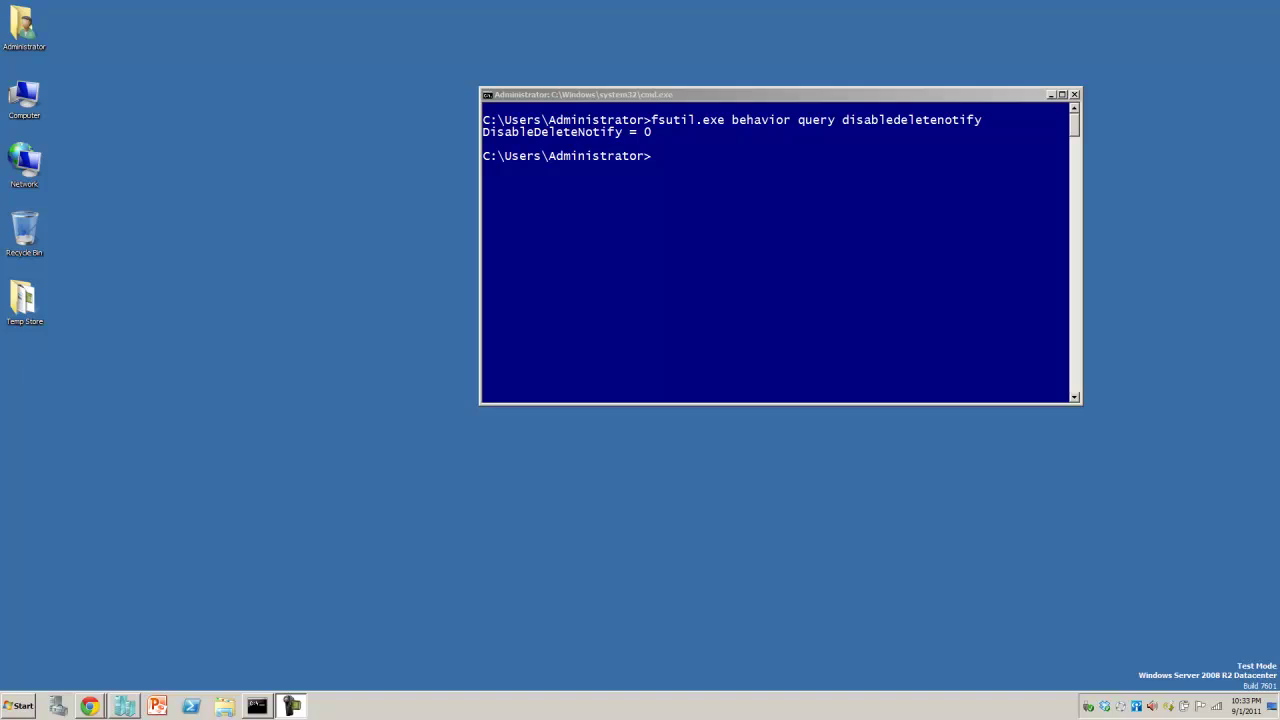
Launch Registry Editor by searching regedit from the Start menu.
key("super")
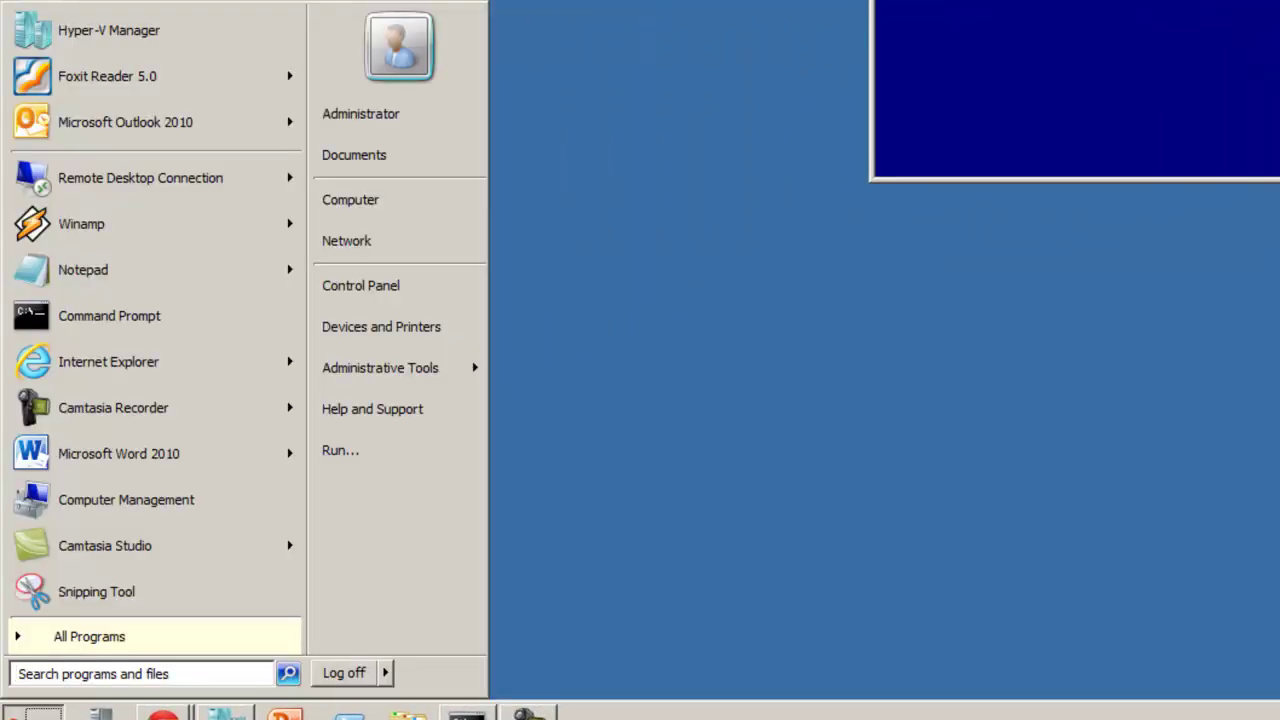
type("reg")
type("edit")
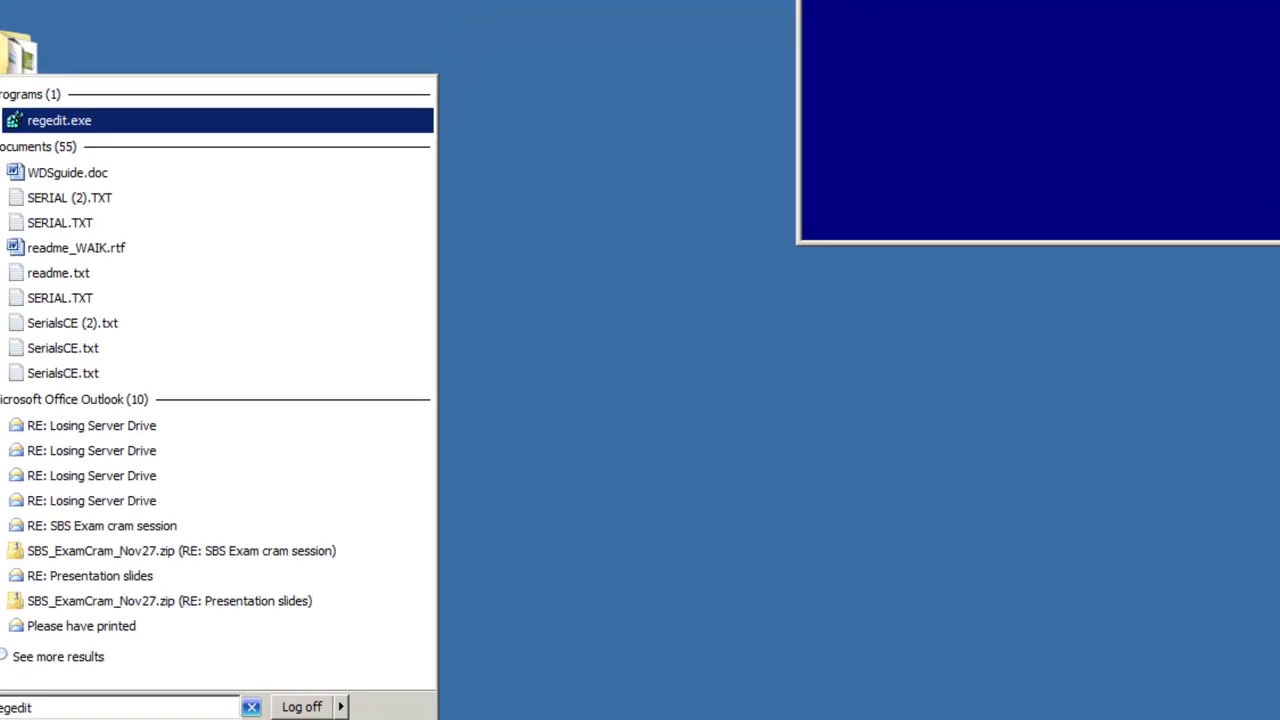
key("Return")
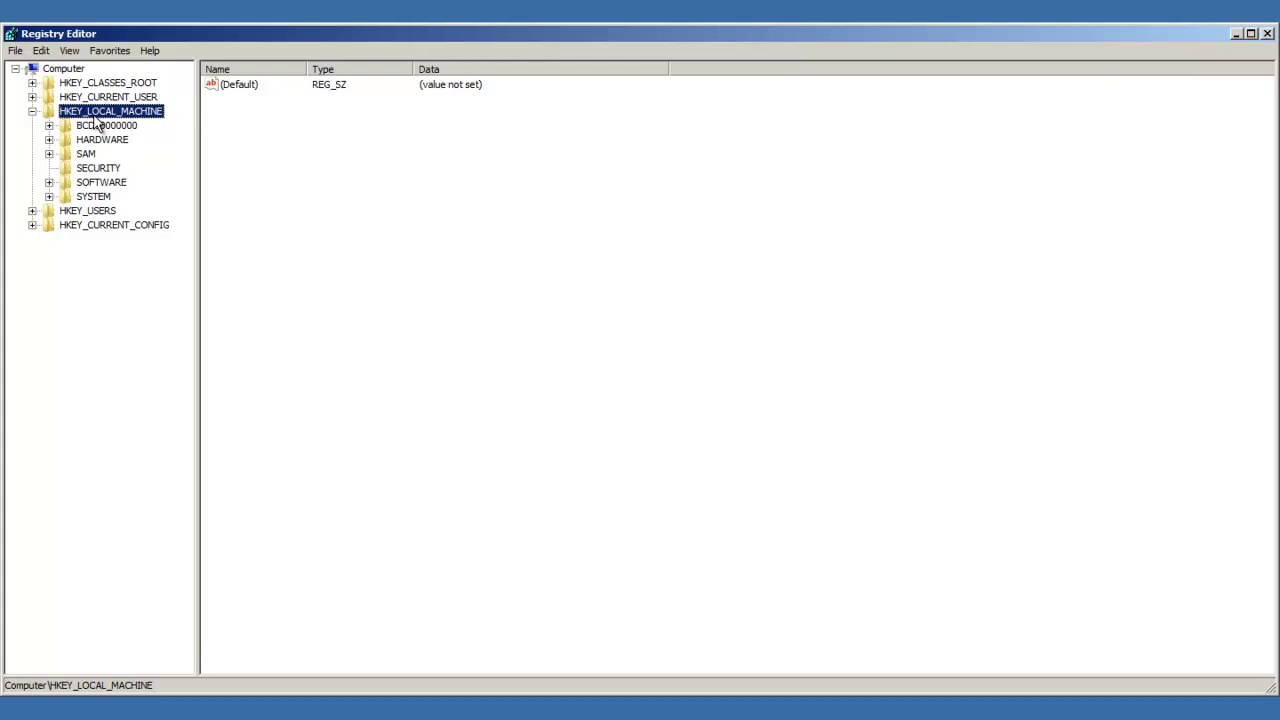
Expand HKEY_LOCAL_MACHINE\SYSTEM\CurrentControlSet\Control down to the Session Manager key.
double_click(93, 196)
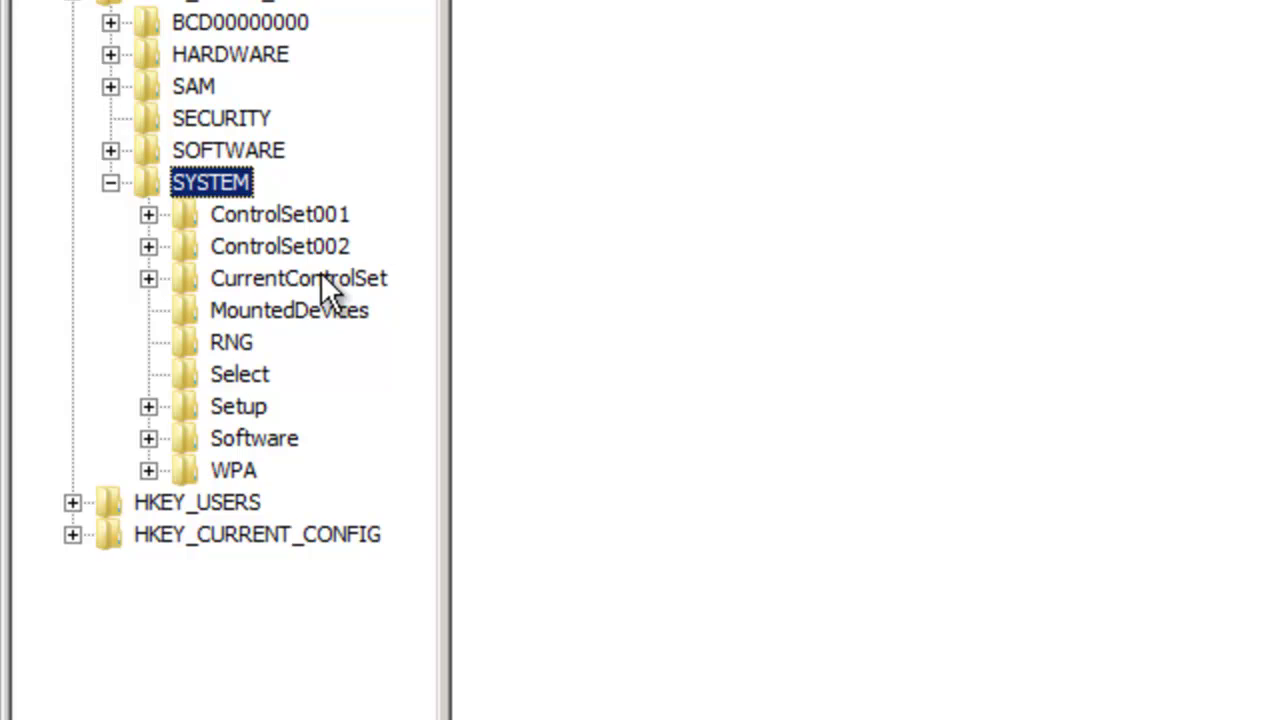
double_click(322, 278)
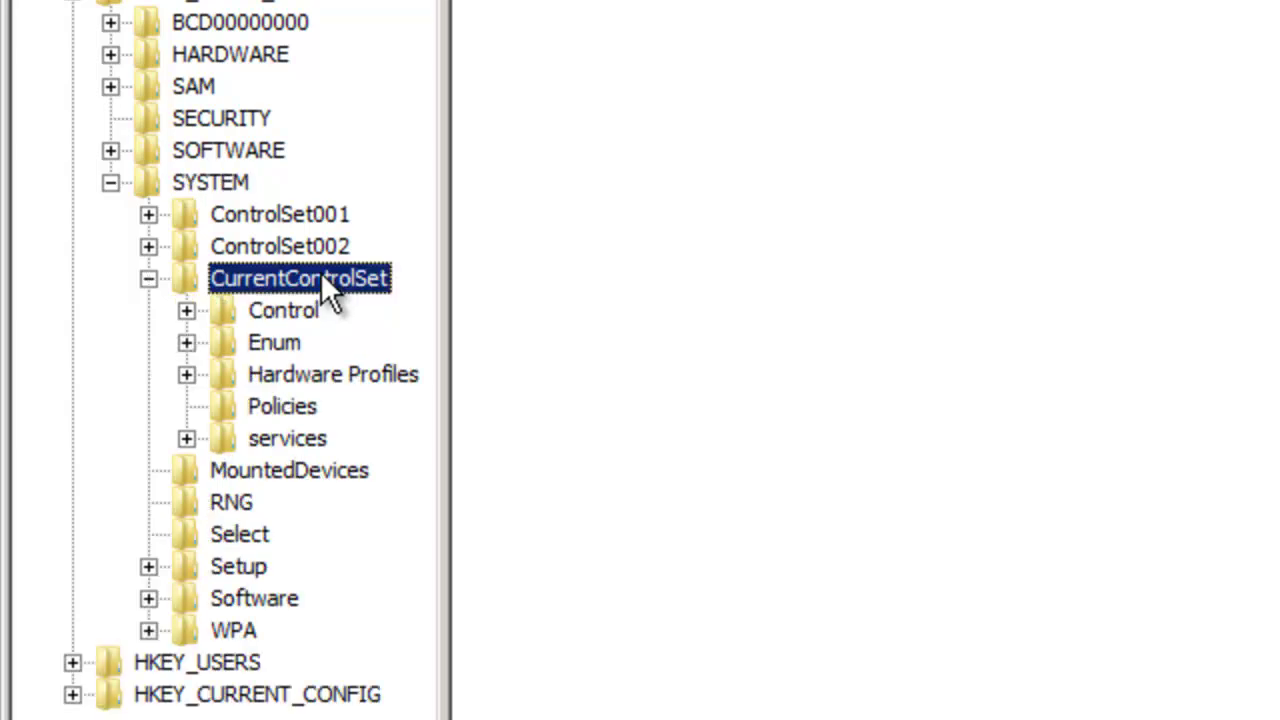
double_click(299, 318)
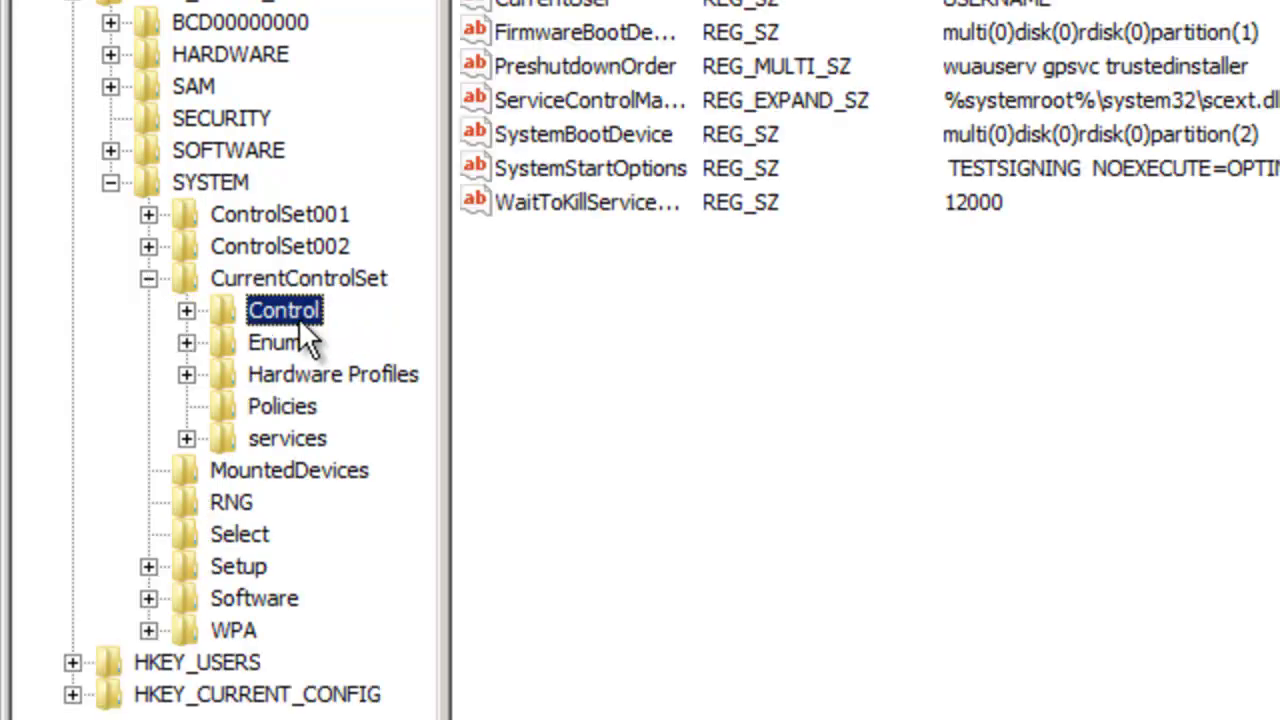
scroll(305, 470, "down", 4)
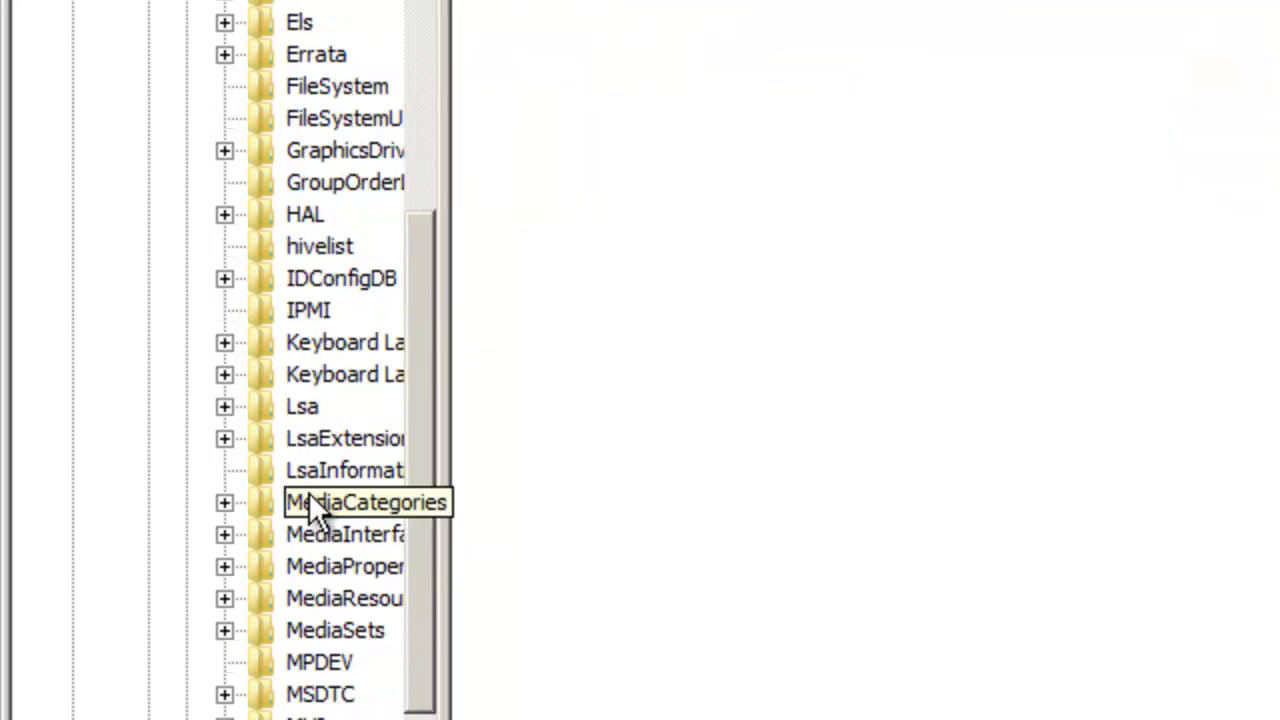
key("s")
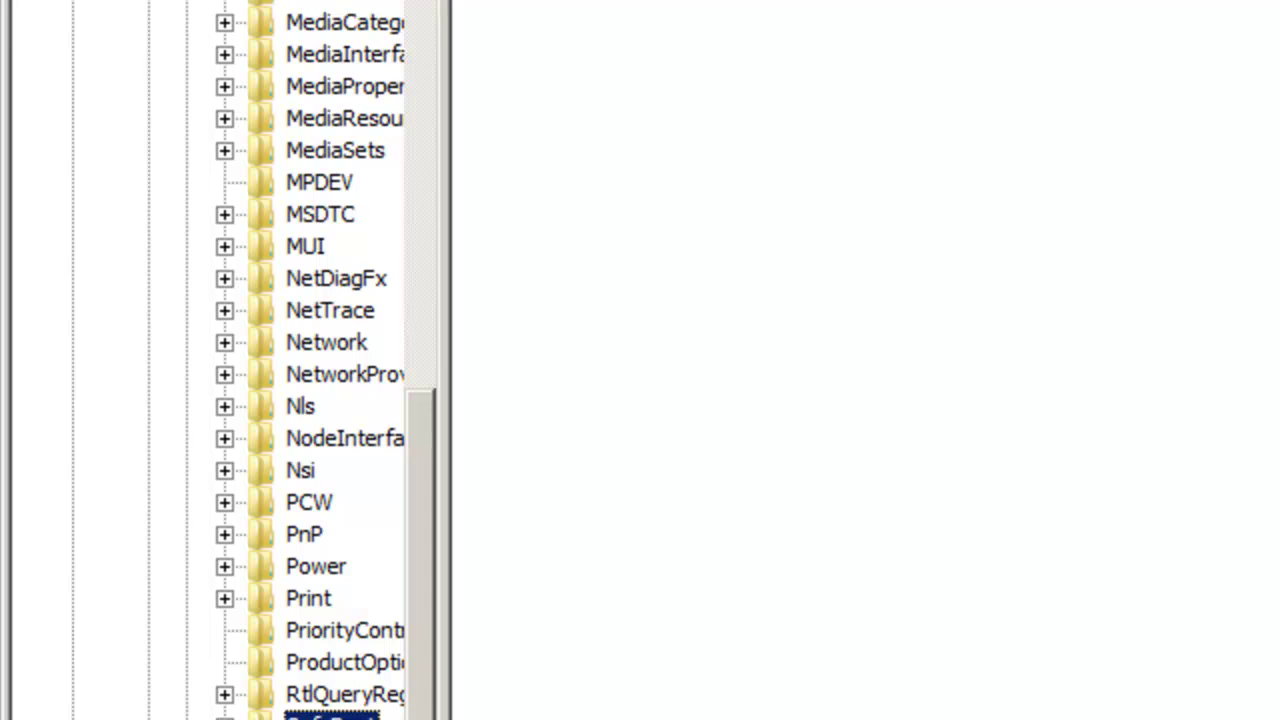
scroll(160, 530, "down", 2)
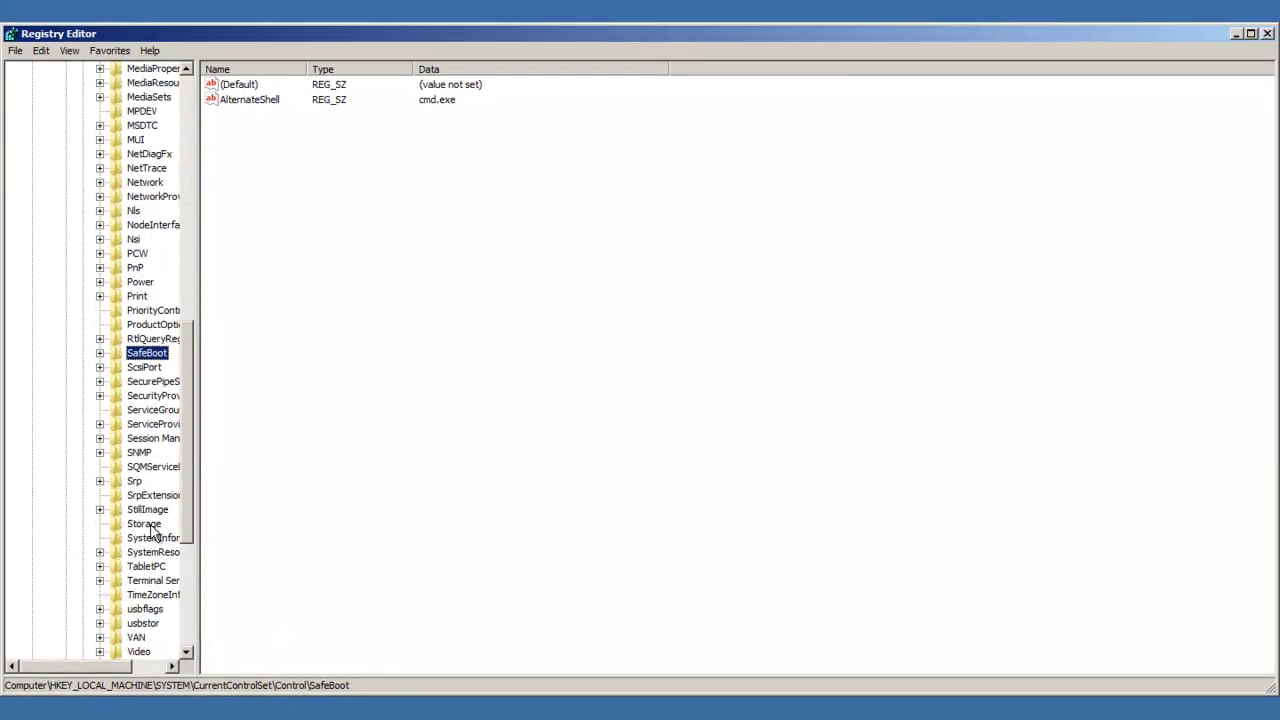
double_click(140, 438)
scroll(152, 575, "down", 1)
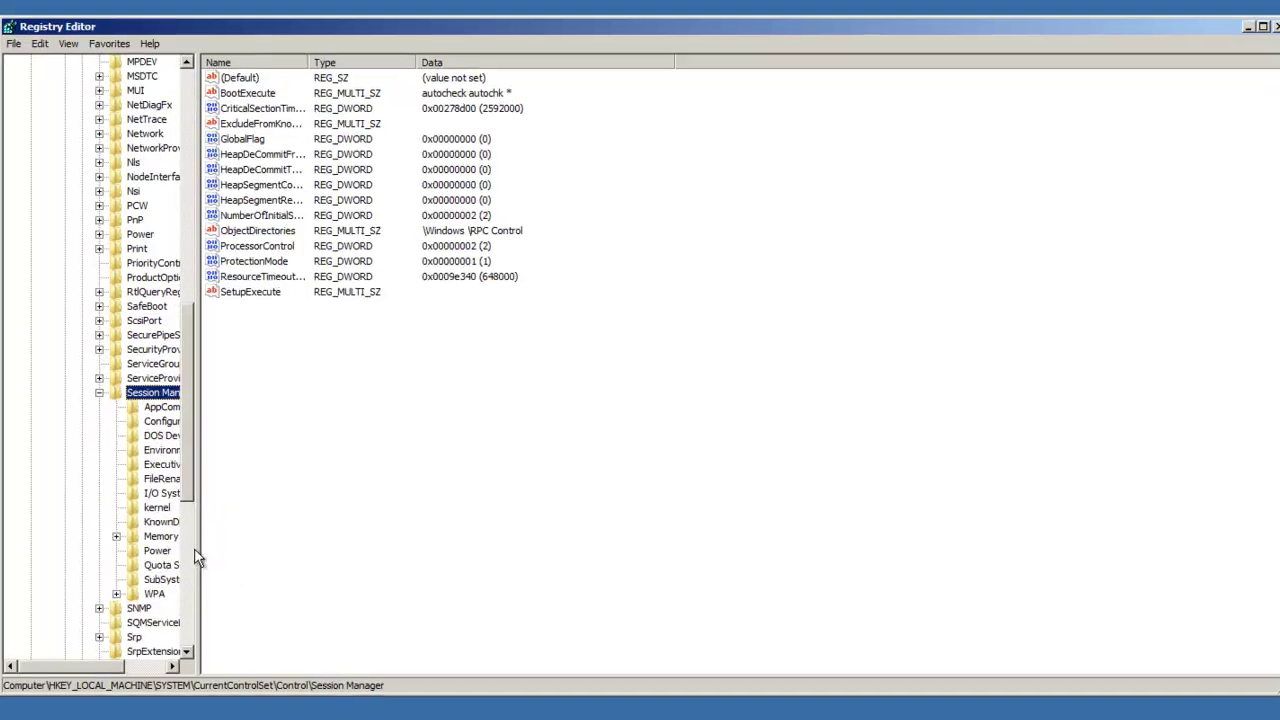
Change EnablePrefetcher under Memory Management\PrefetchParameters from 3 to 0.
left_click_drag(197, 551, 364, 551)
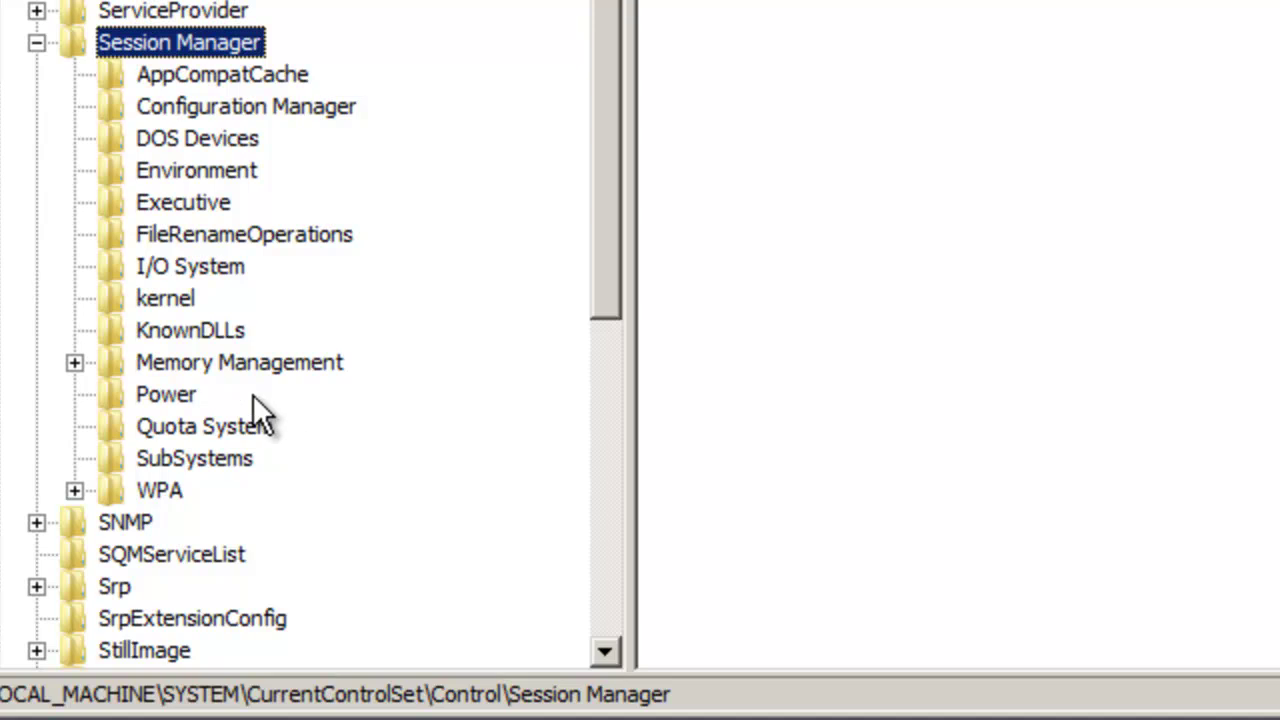
double_click(193, 360)
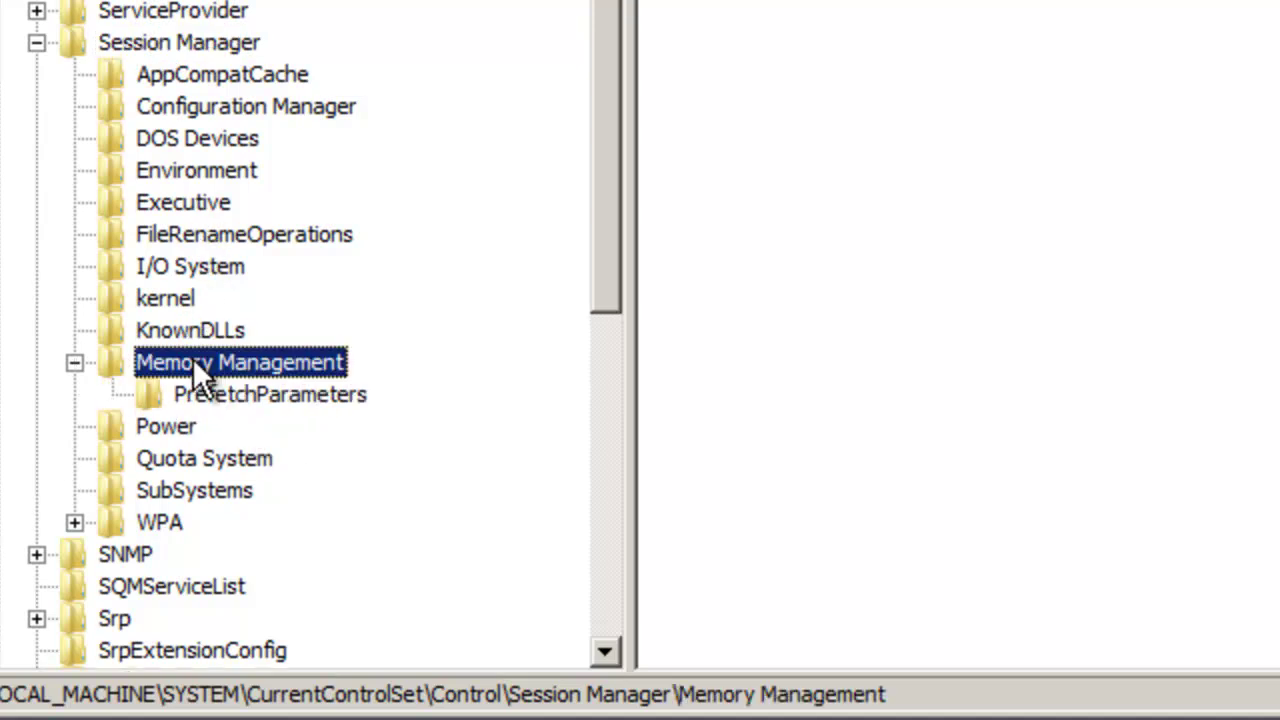
left_click(243, 392)
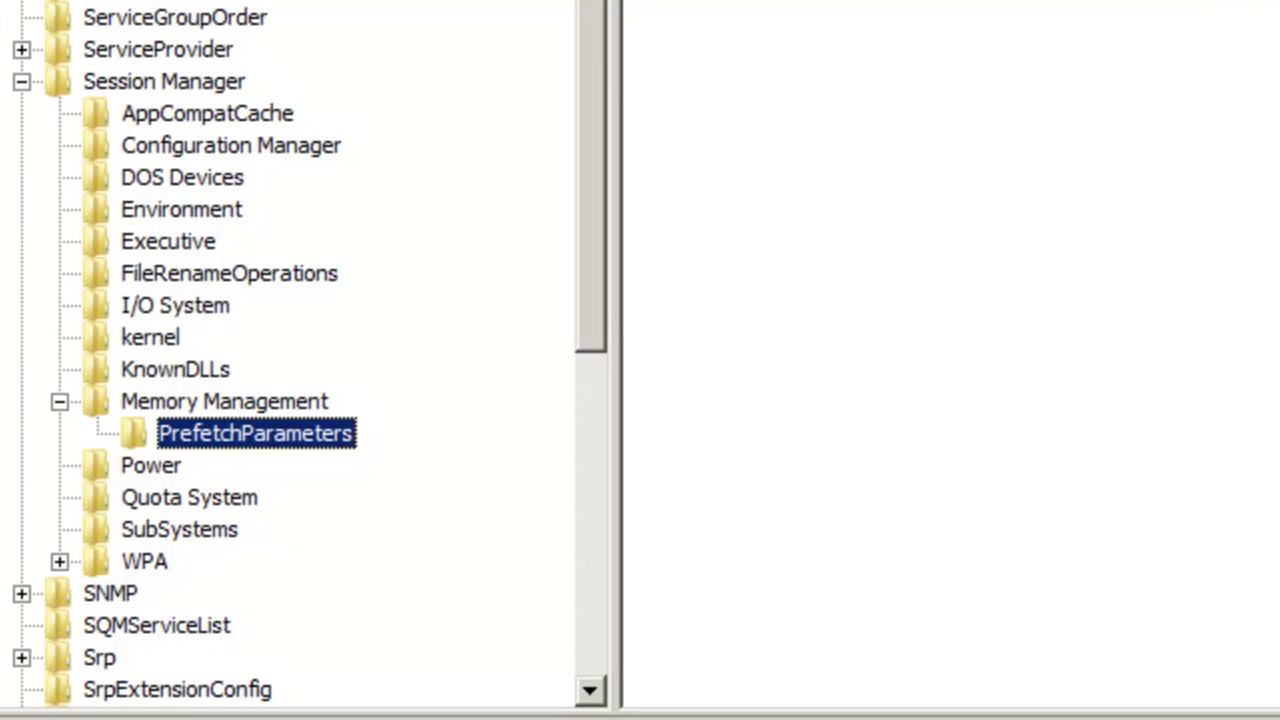
left_click(605, 34)
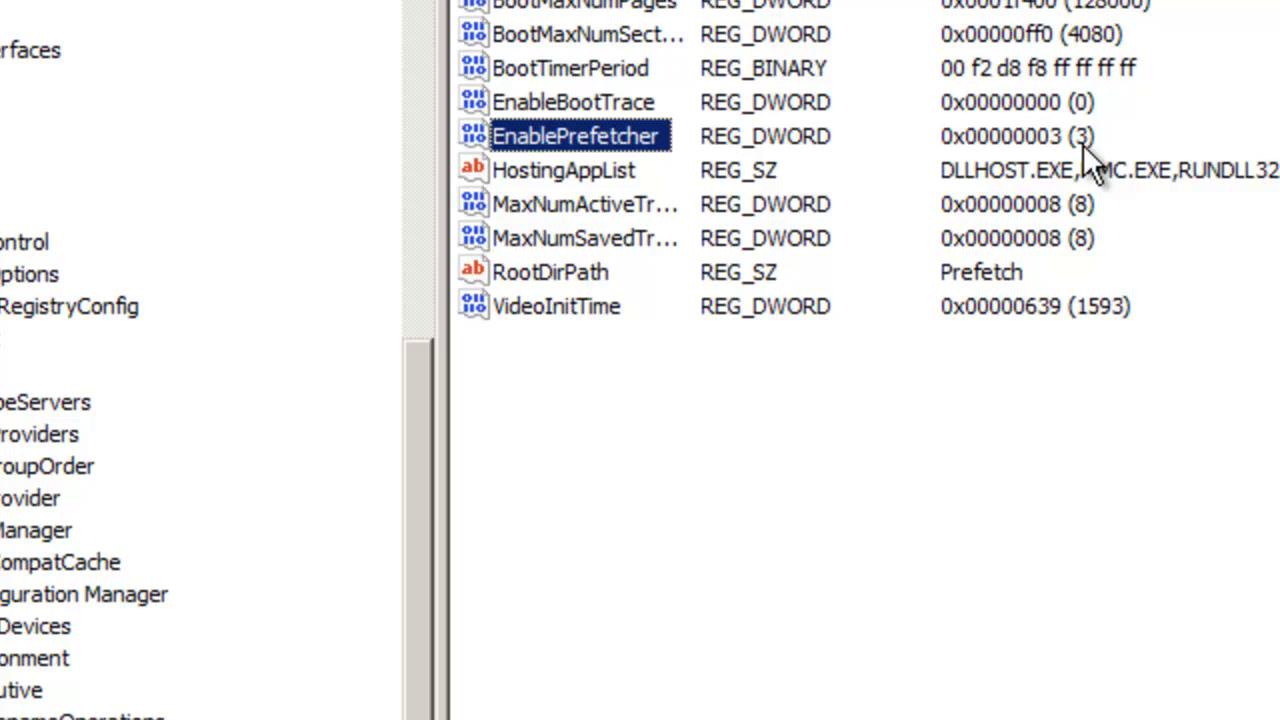
double_click(600, 136)
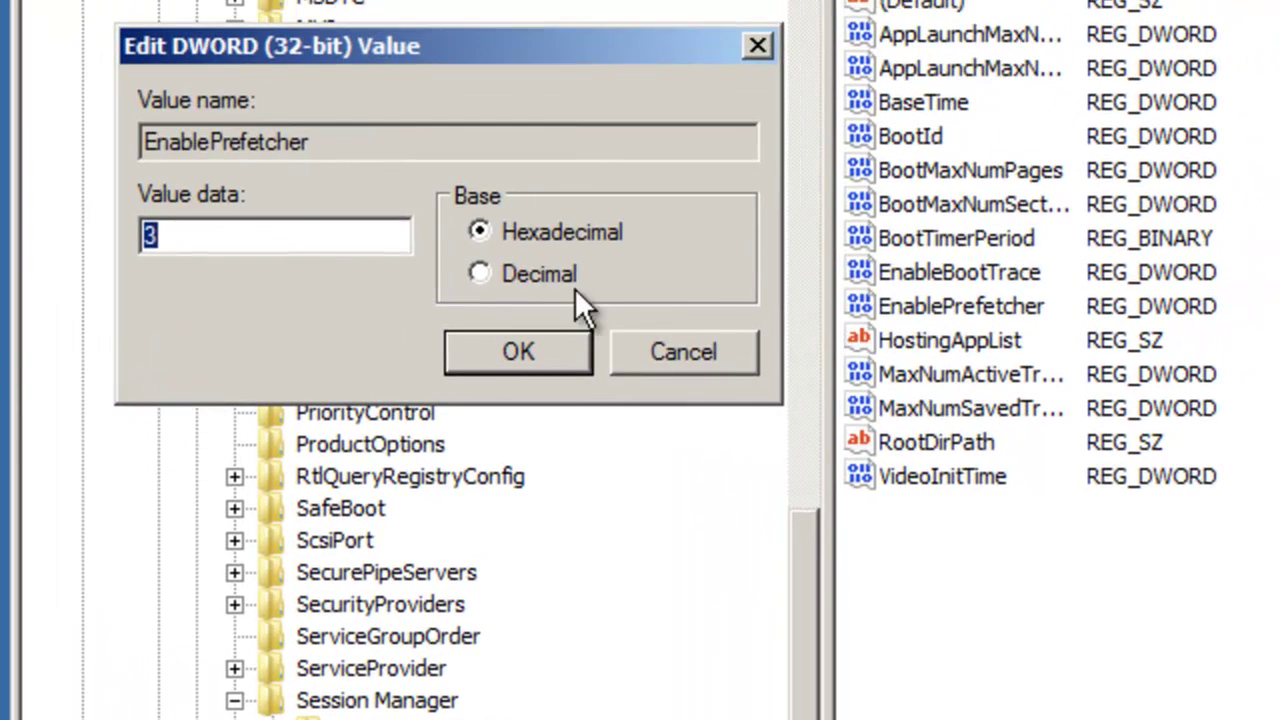
type("0")
left_click(515, 354)
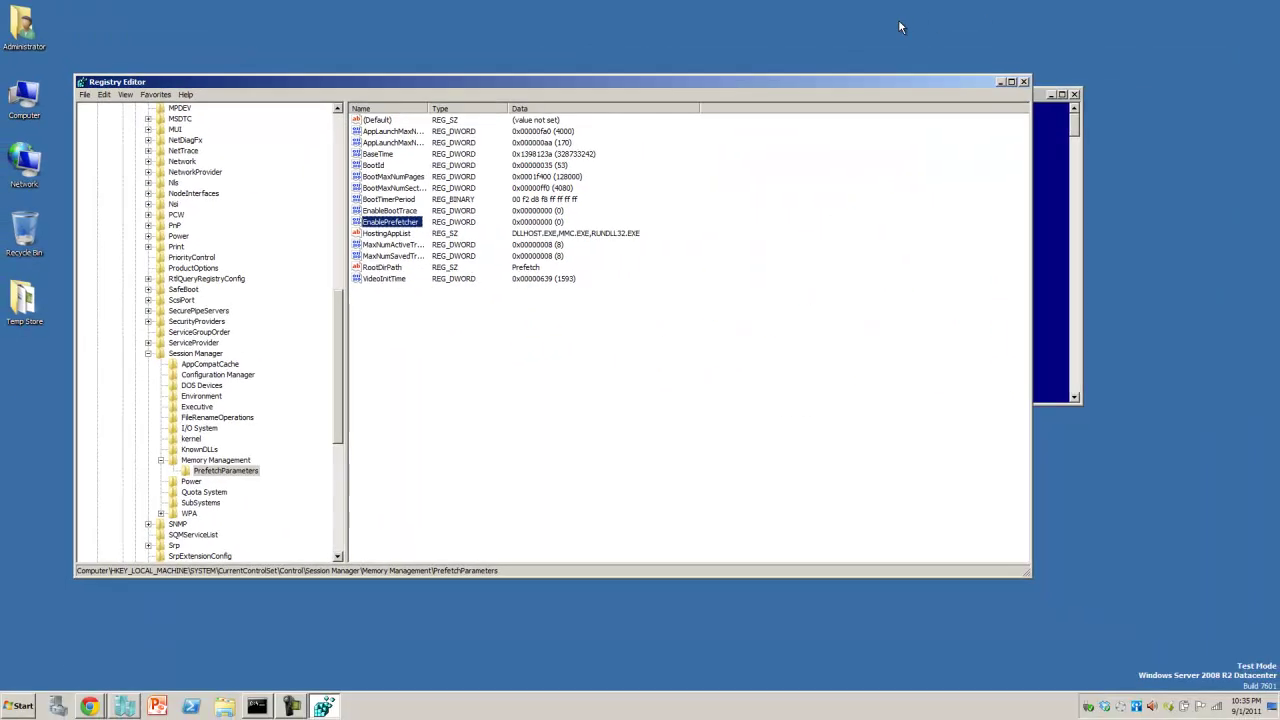
Close Registry Editor and open Server Manager through Computer > Manage.
left_click(1024, 83)
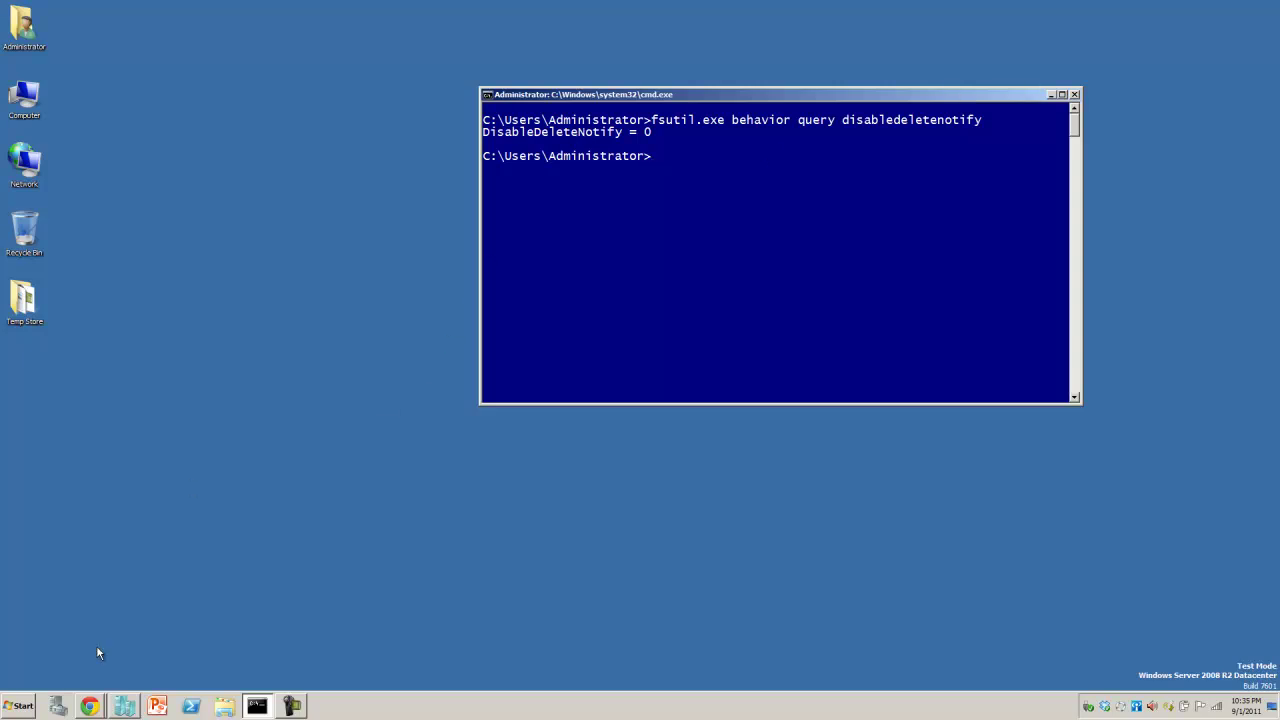
left_click(20, 707)
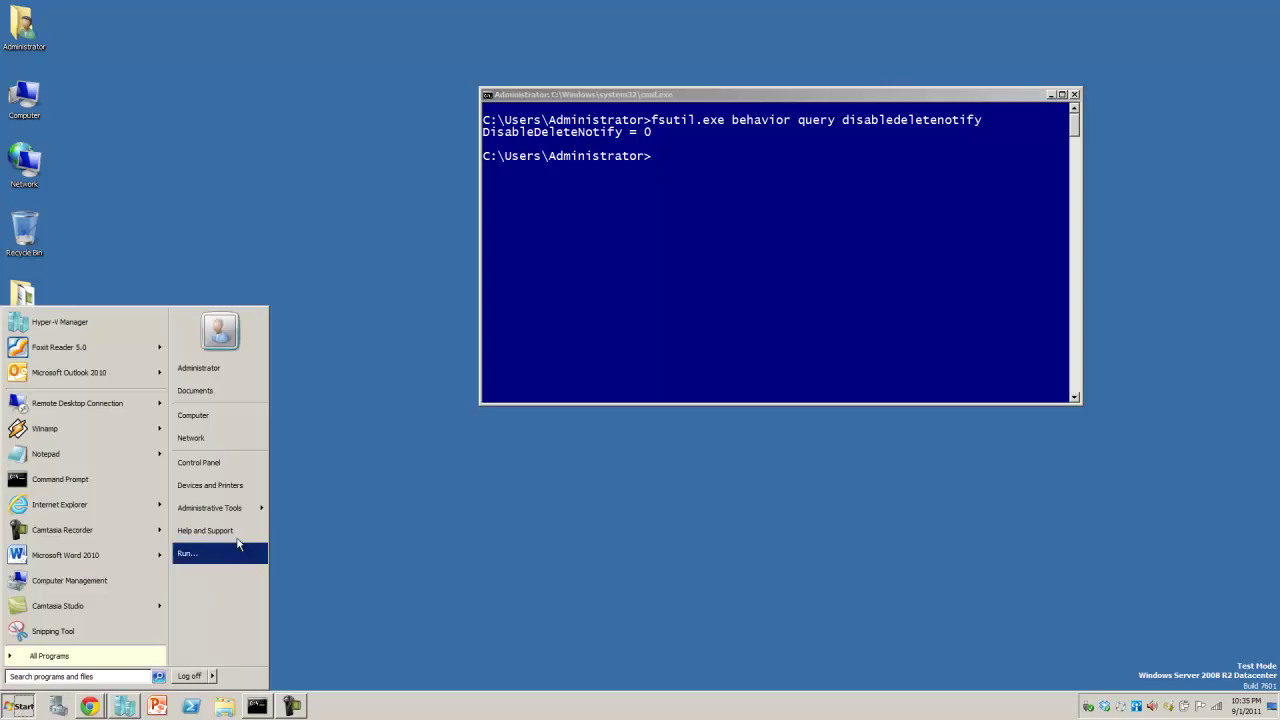
right_click(229, 421)
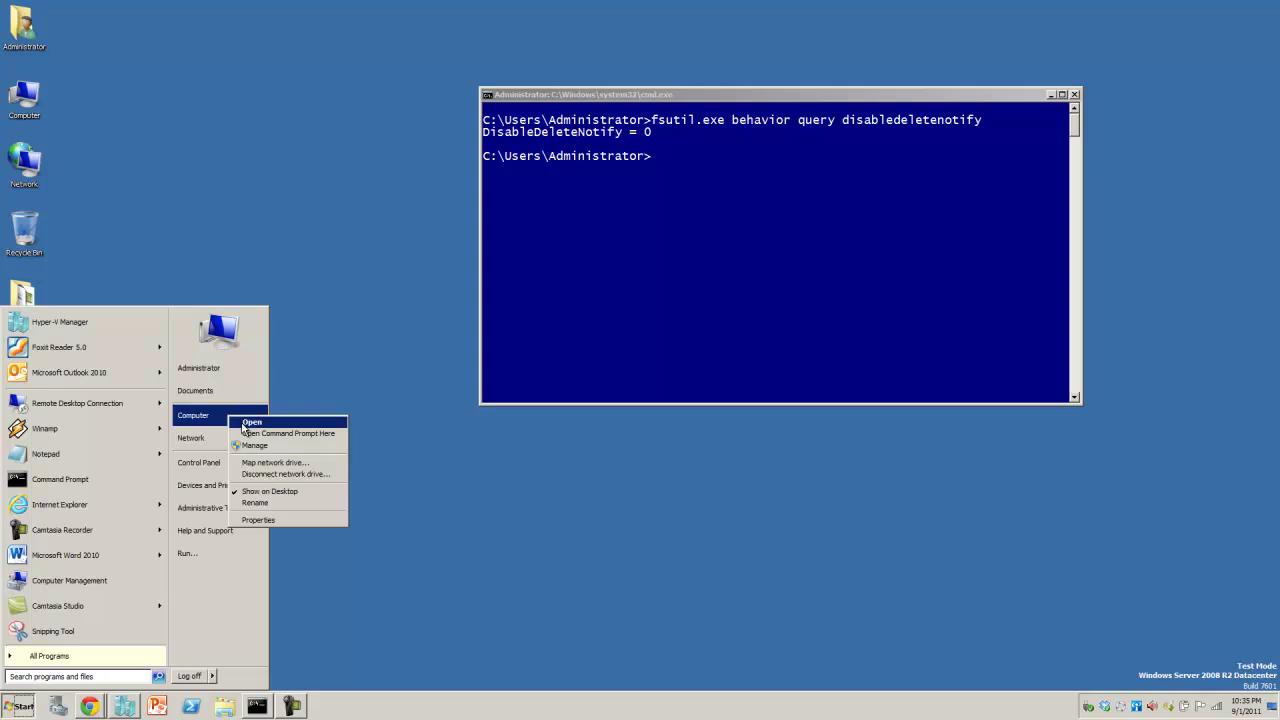
left_click(292, 444)
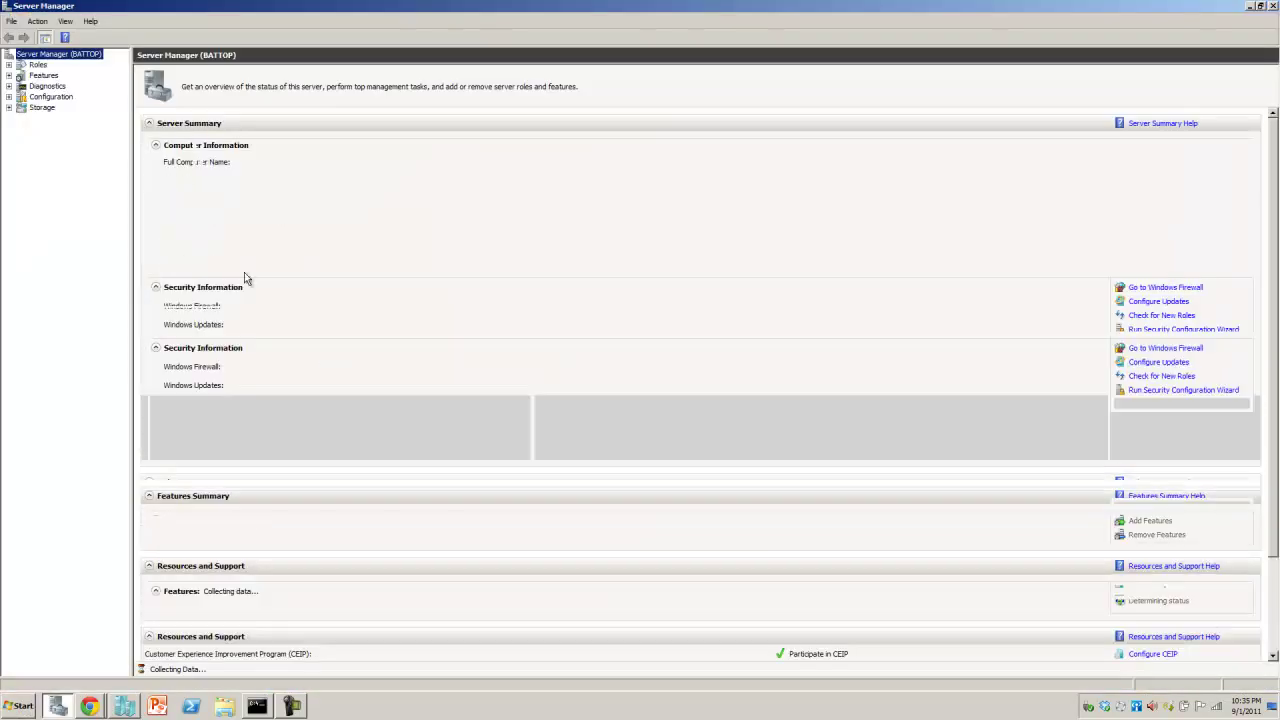
Stop the Superfetch service in Configuration > Services.
left_click(8, 97)
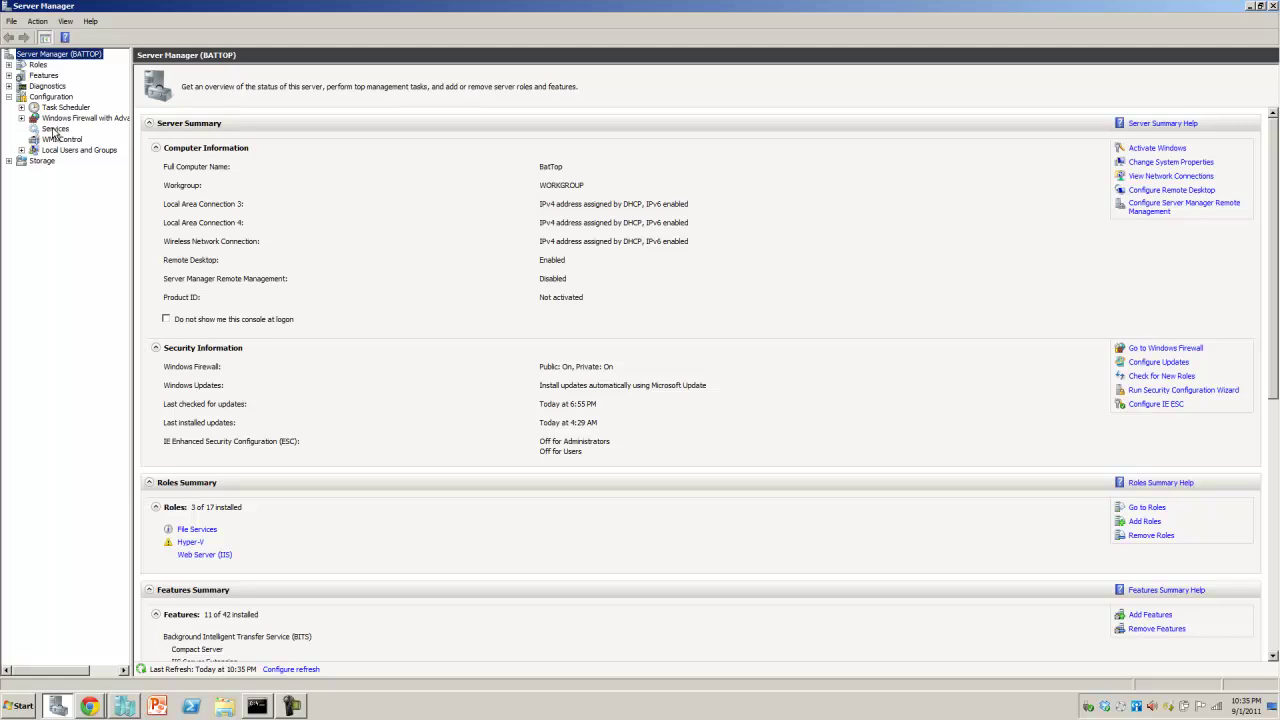
left_click(54, 130)
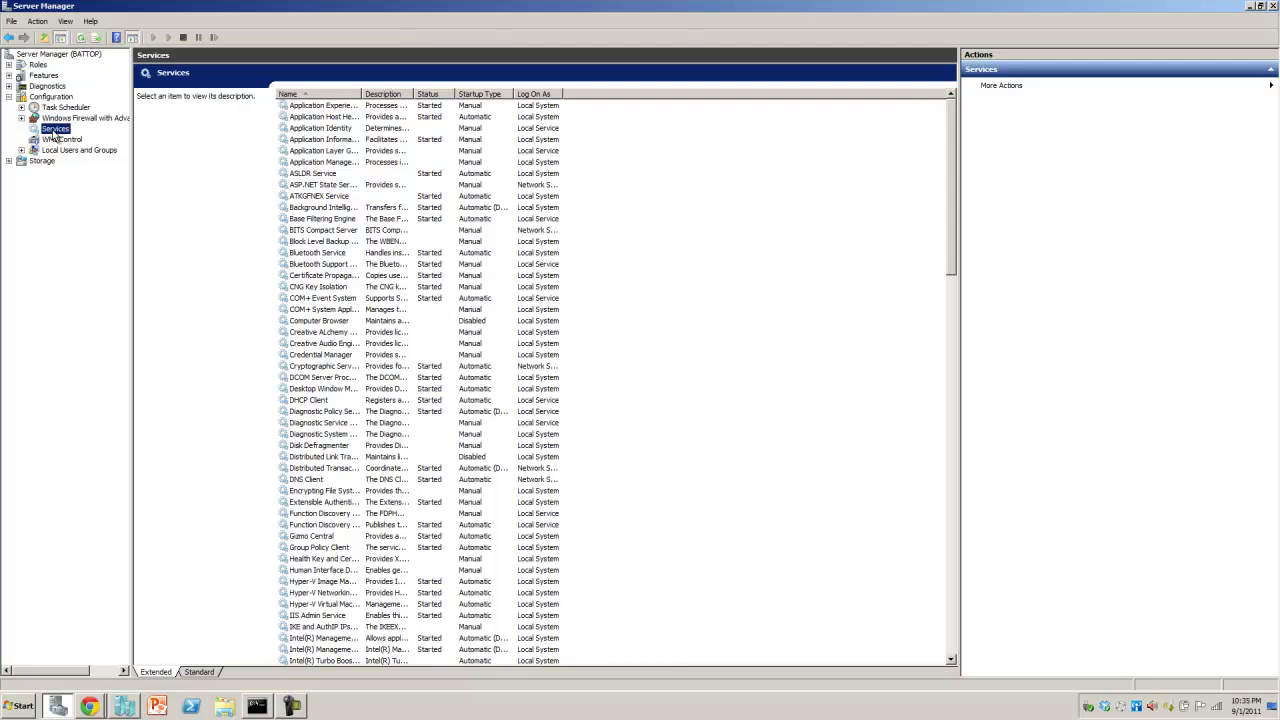
left_click(330, 311)
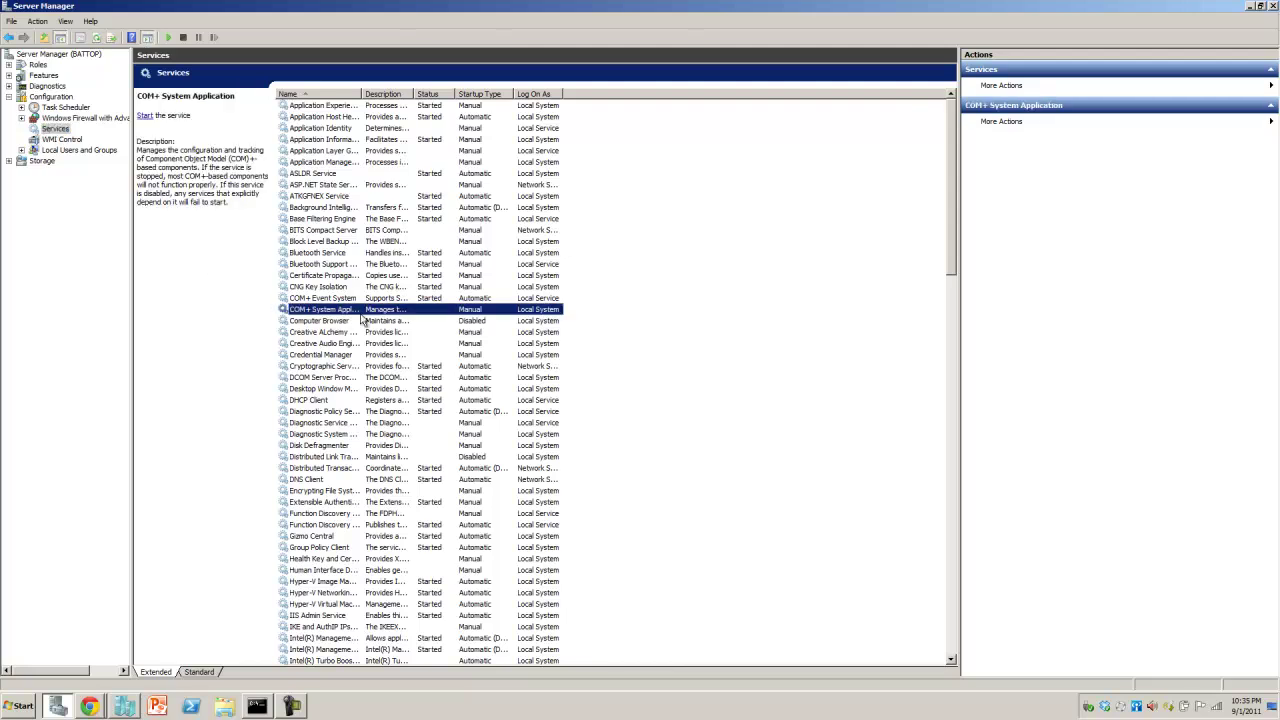
key("w")
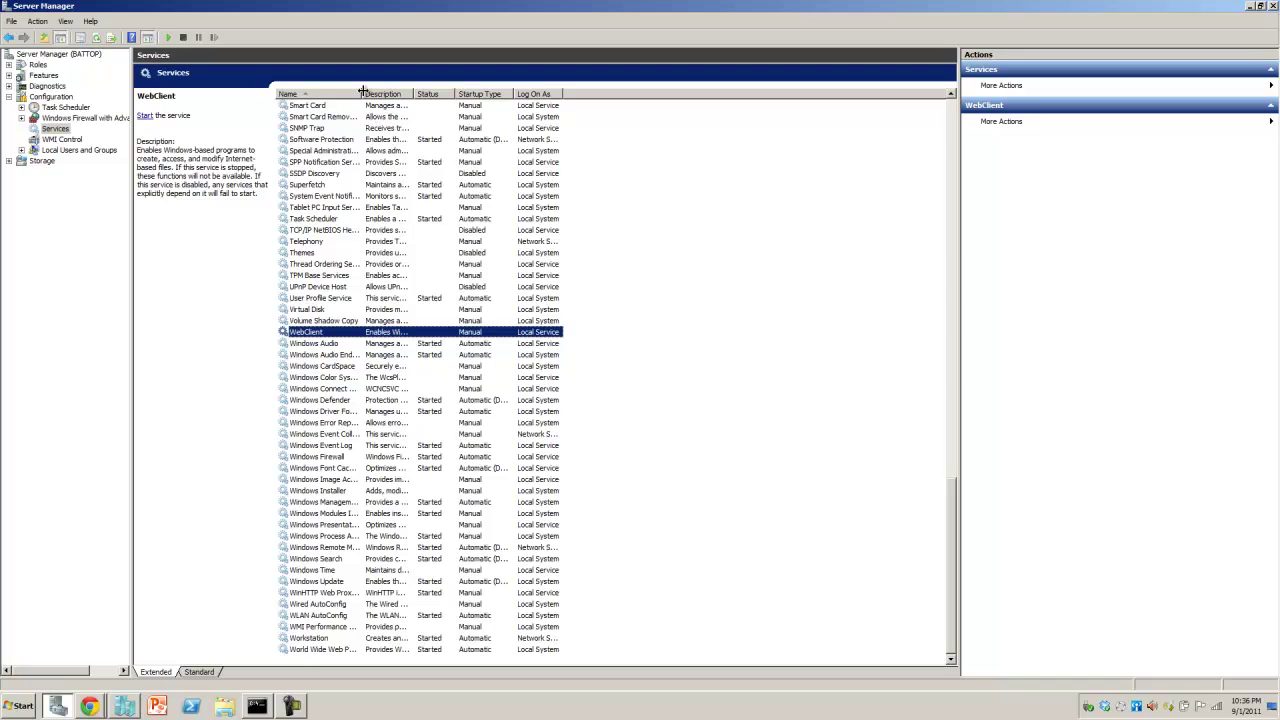
left_click_drag(362, 89, 467, 89)
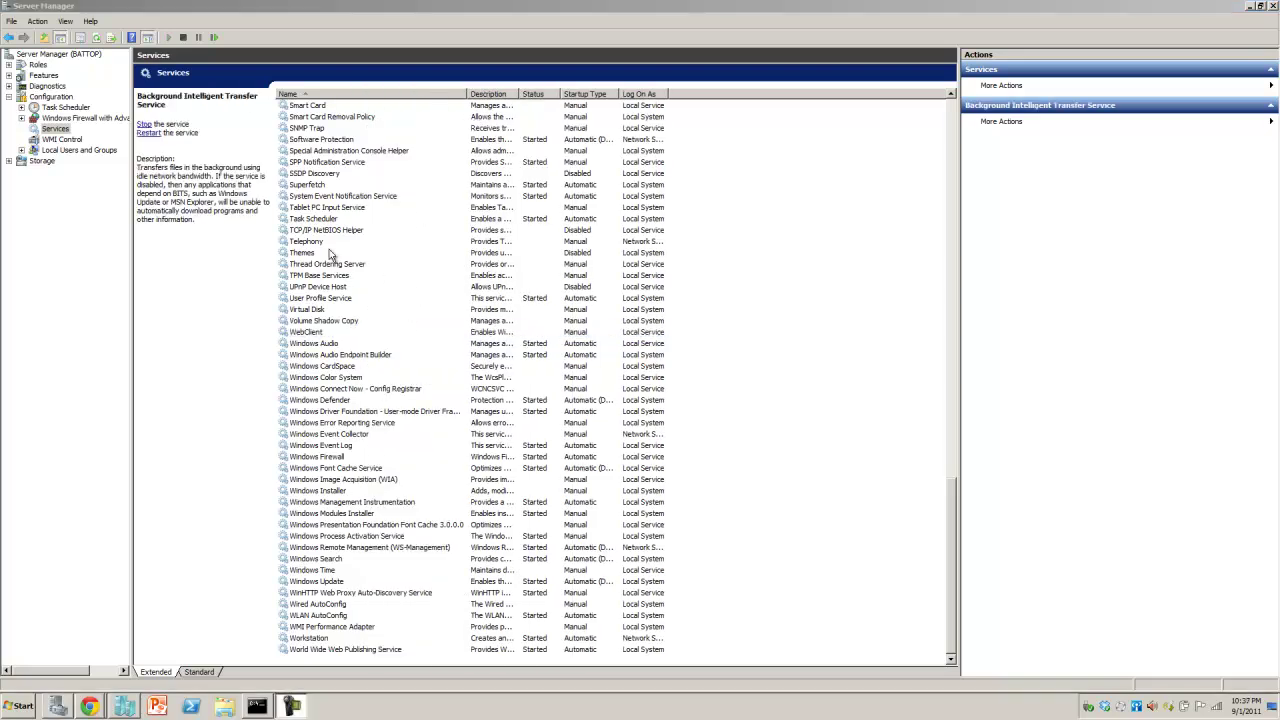
left_click(315, 186)
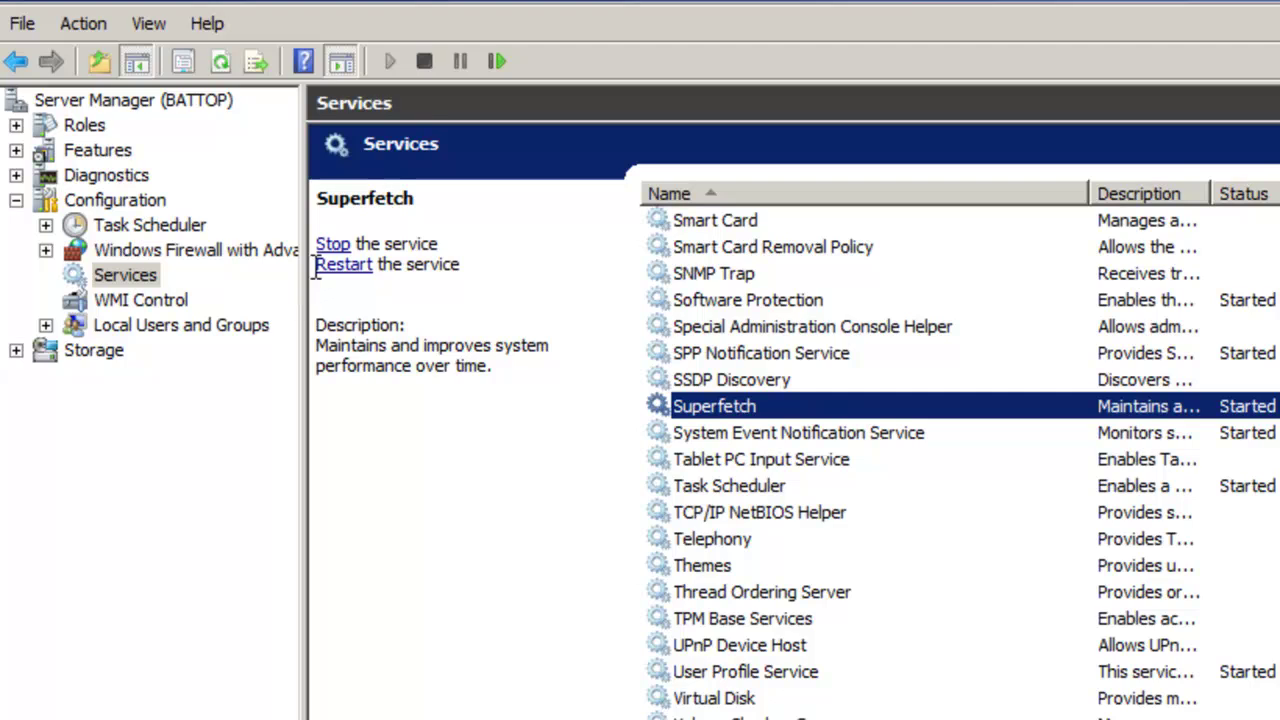
left_click(333, 246)
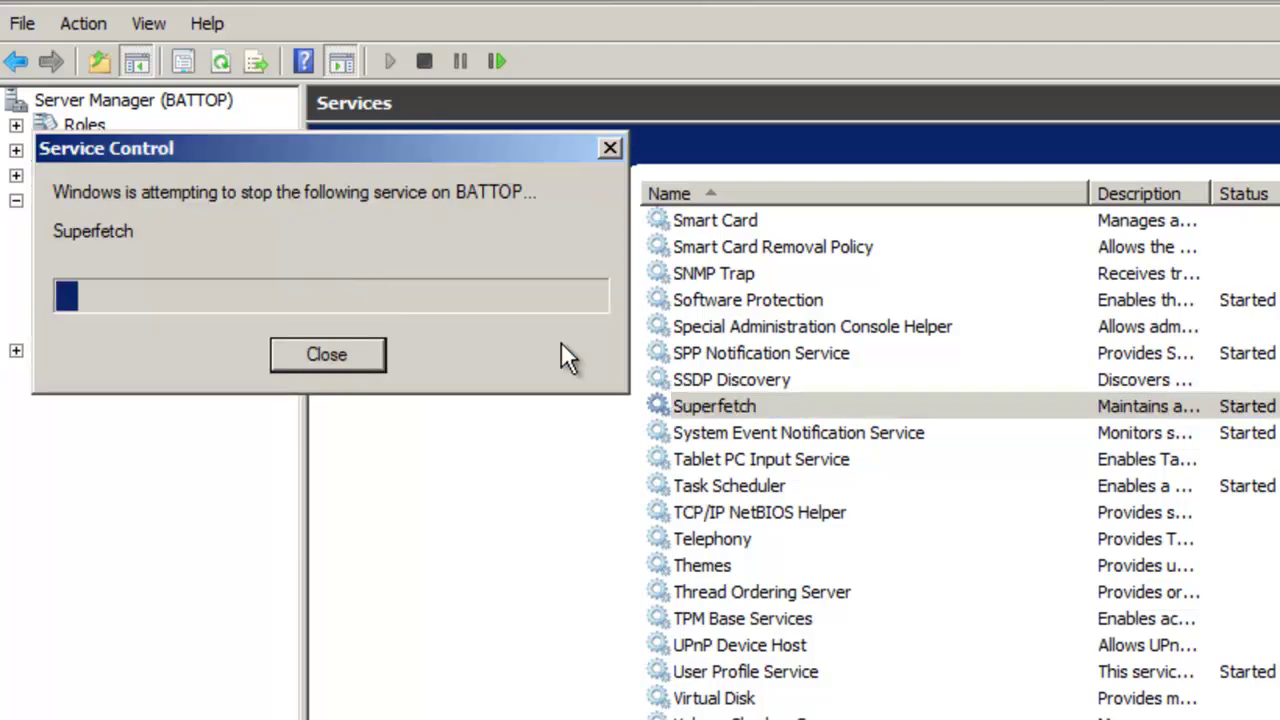
Set Superfetch's startup type to Disabled and apply it.
right_click(736, 406)
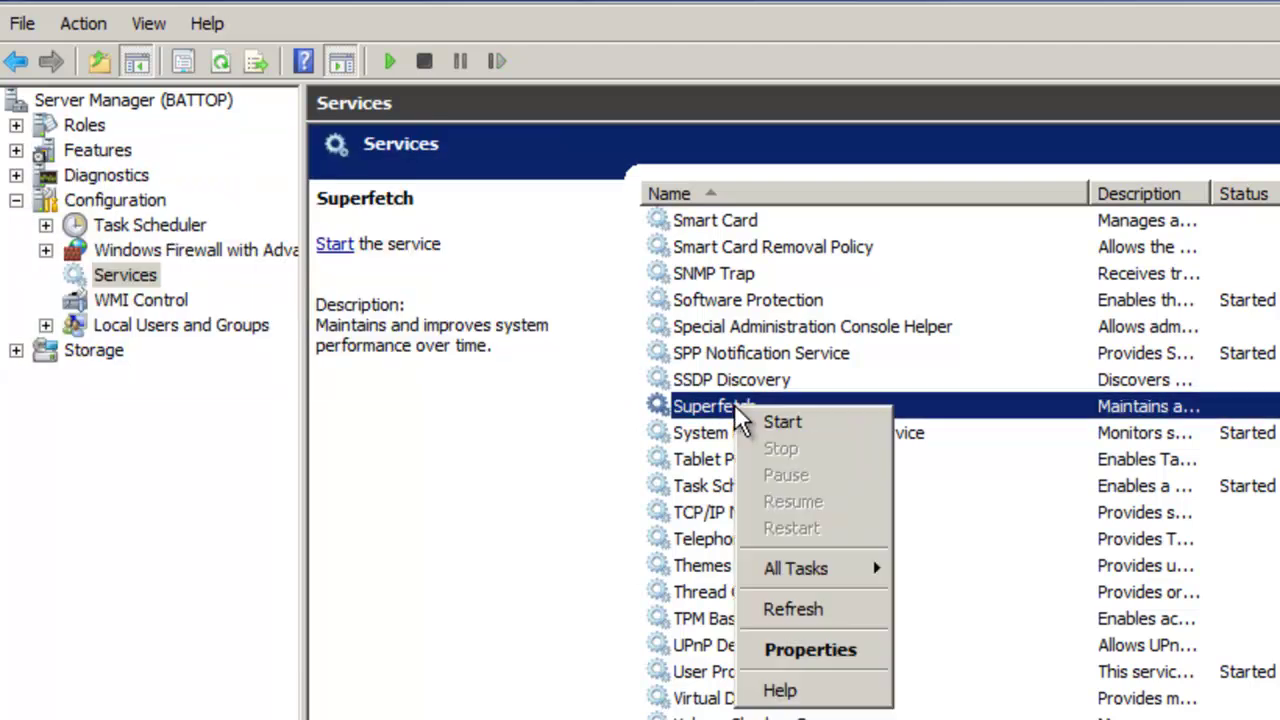
left_click(808, 652)
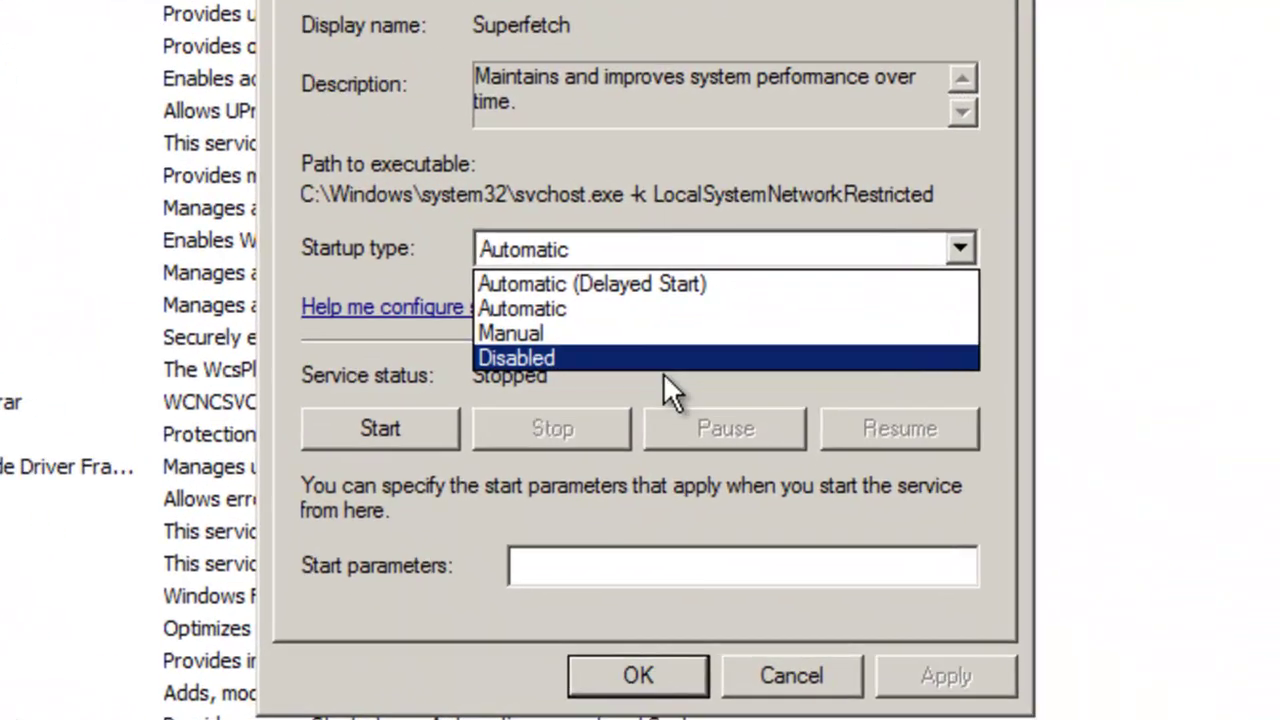
left_click(683, 390)
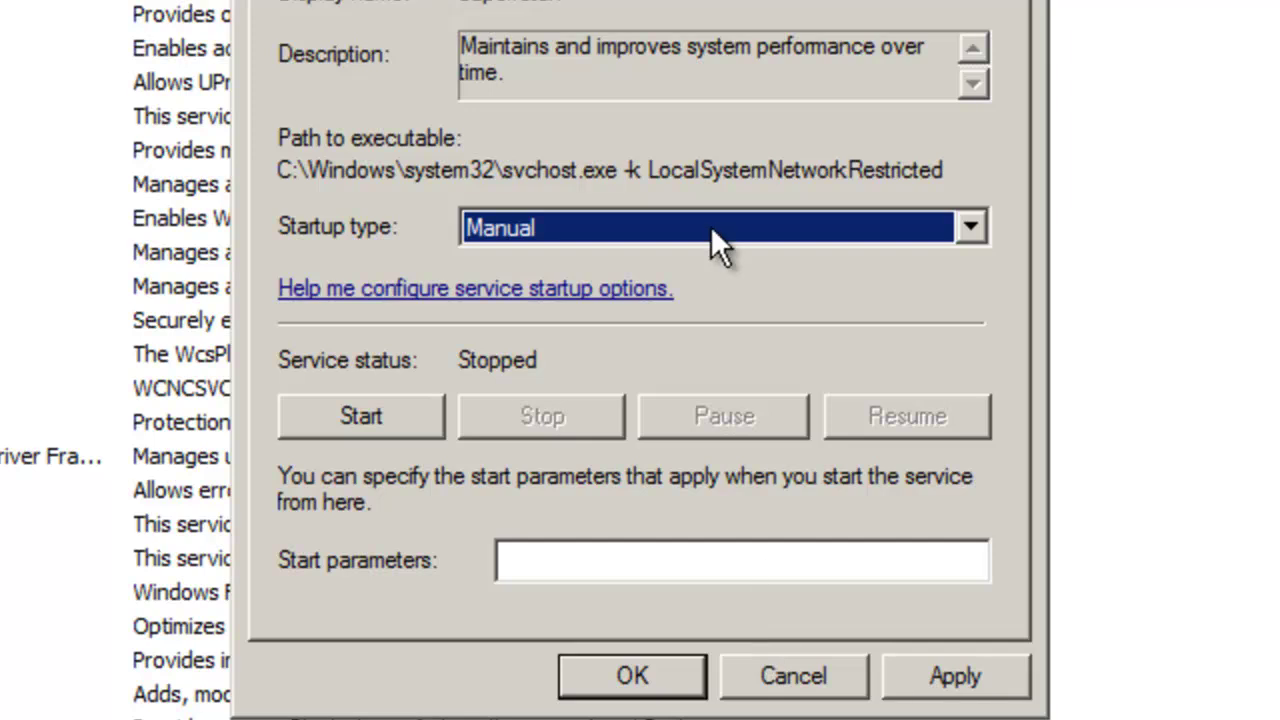
left_click(711, 228)
left_click(690, 340)
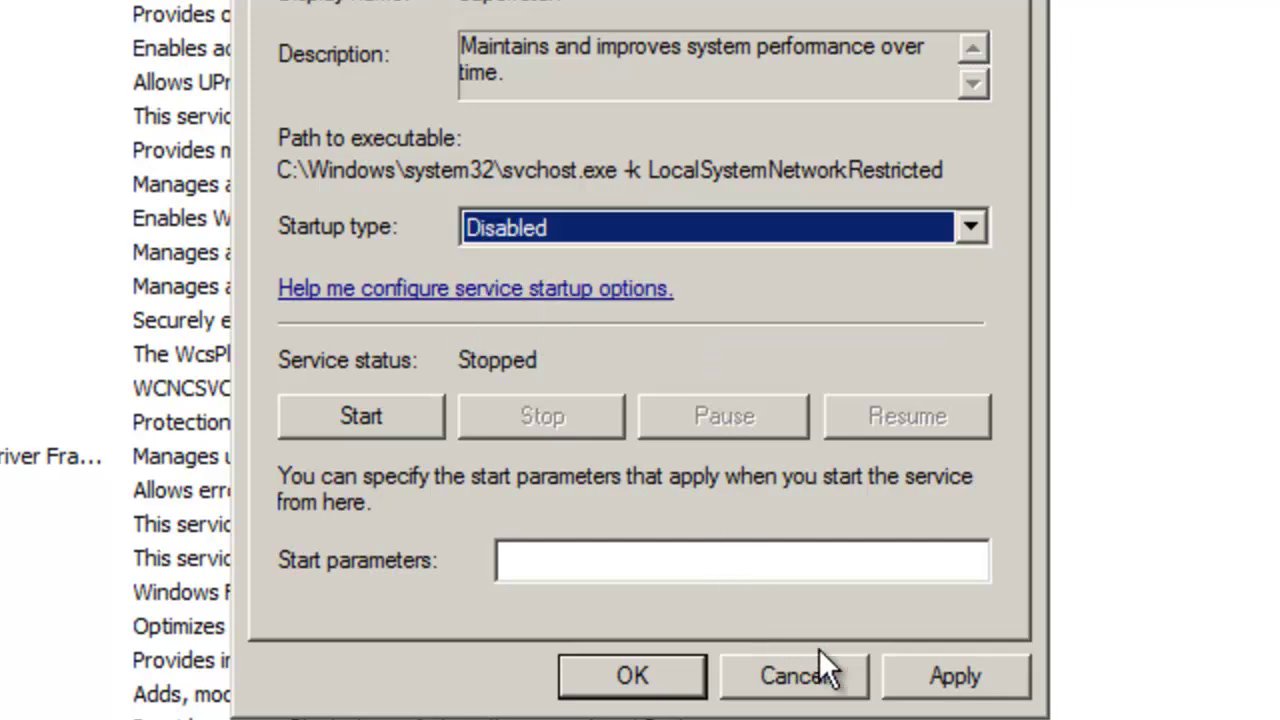
left_click(933, 664)
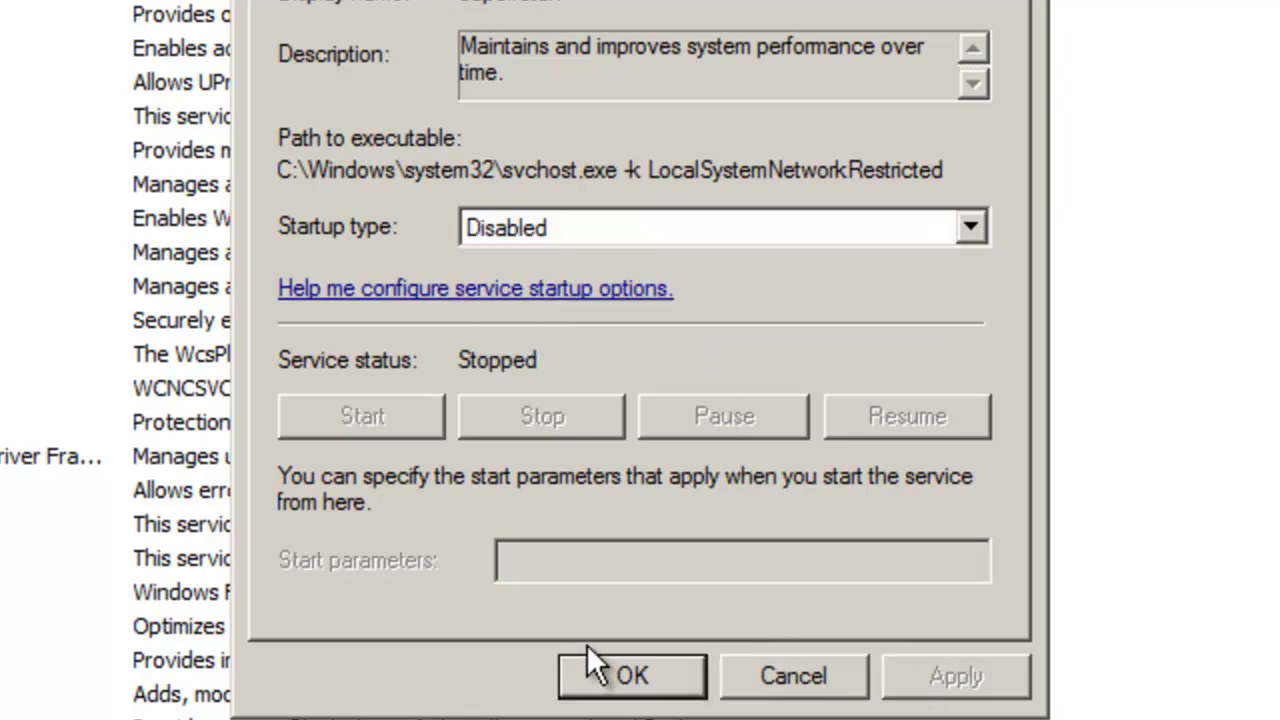
left_click(627, 674)
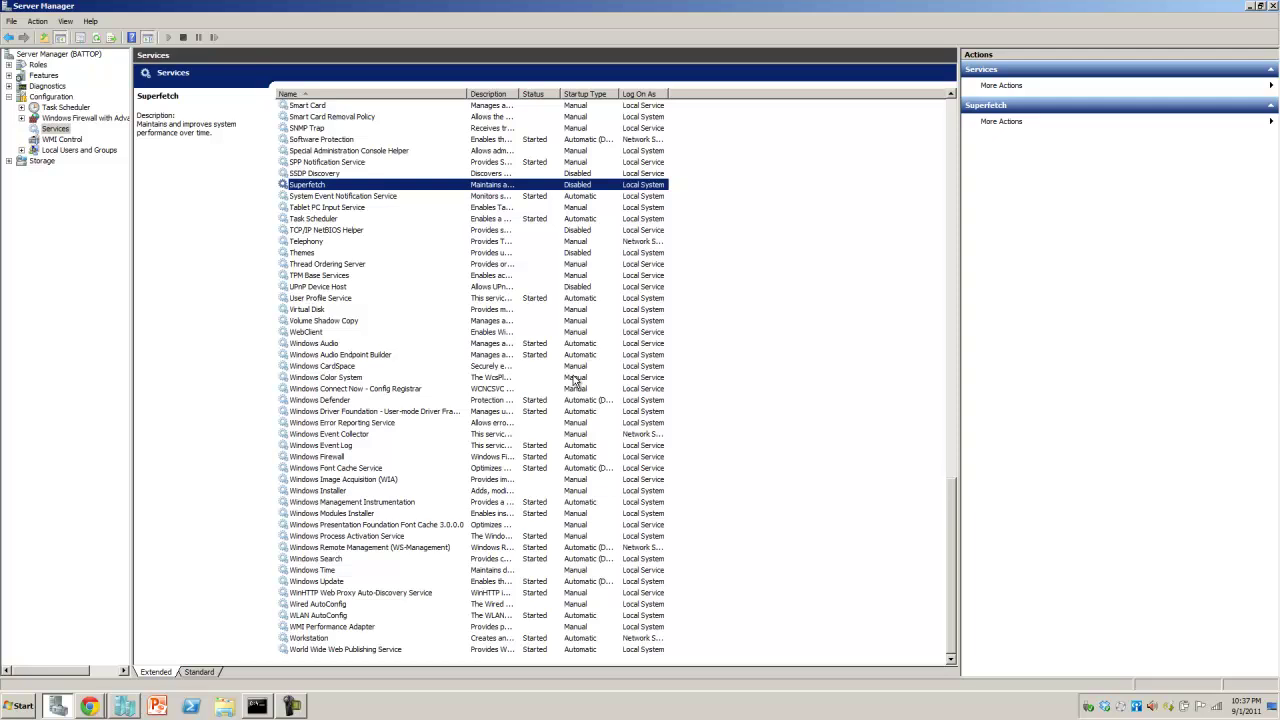
Set Windows Search's startup type to Disabled and stop the running service.
left_click(445, 424)
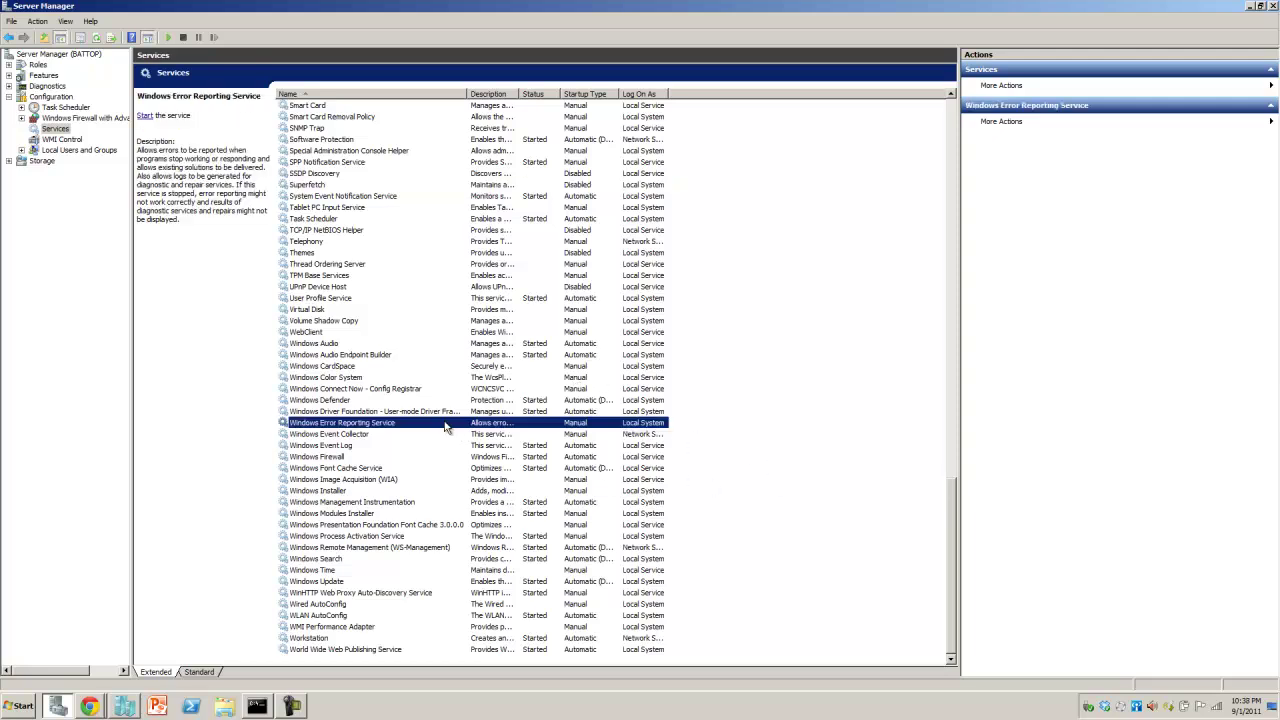
left_click(338, 560)
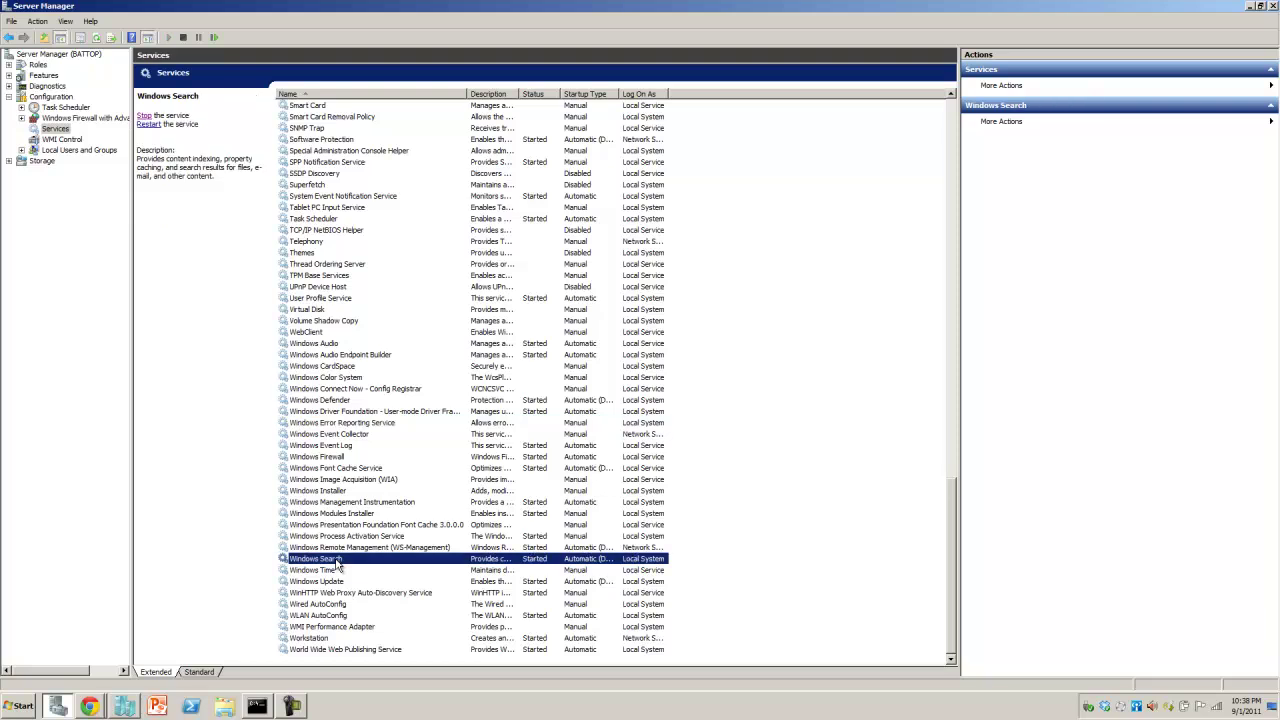
right_click(338, 566)
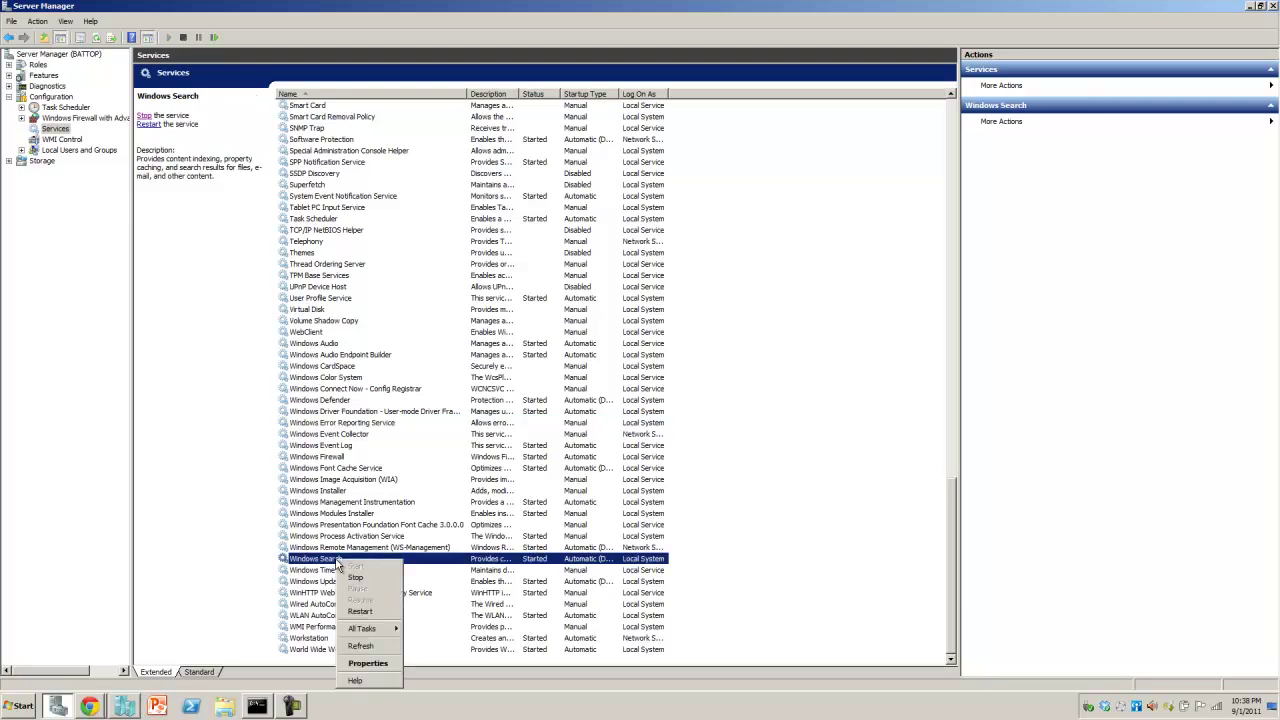
left_click(340, 607)
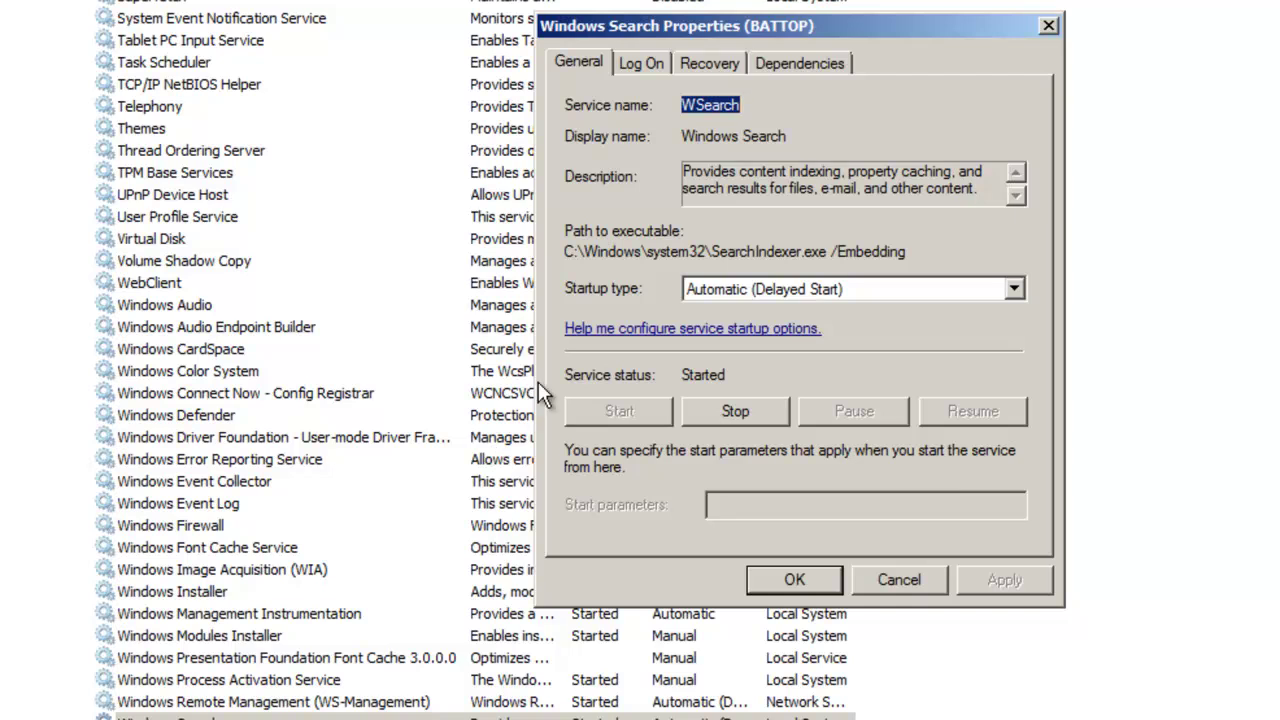
left_click(718, 291)
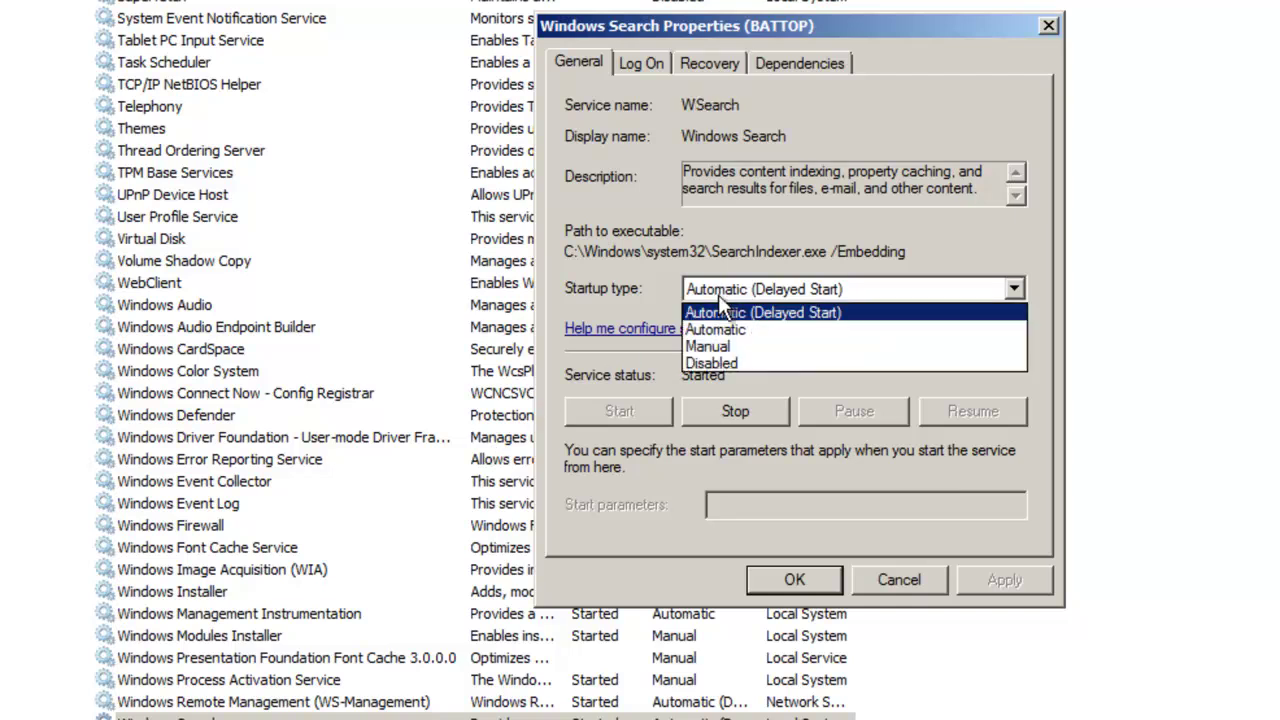
left_click(705, 364)
left_click(1010, 577)
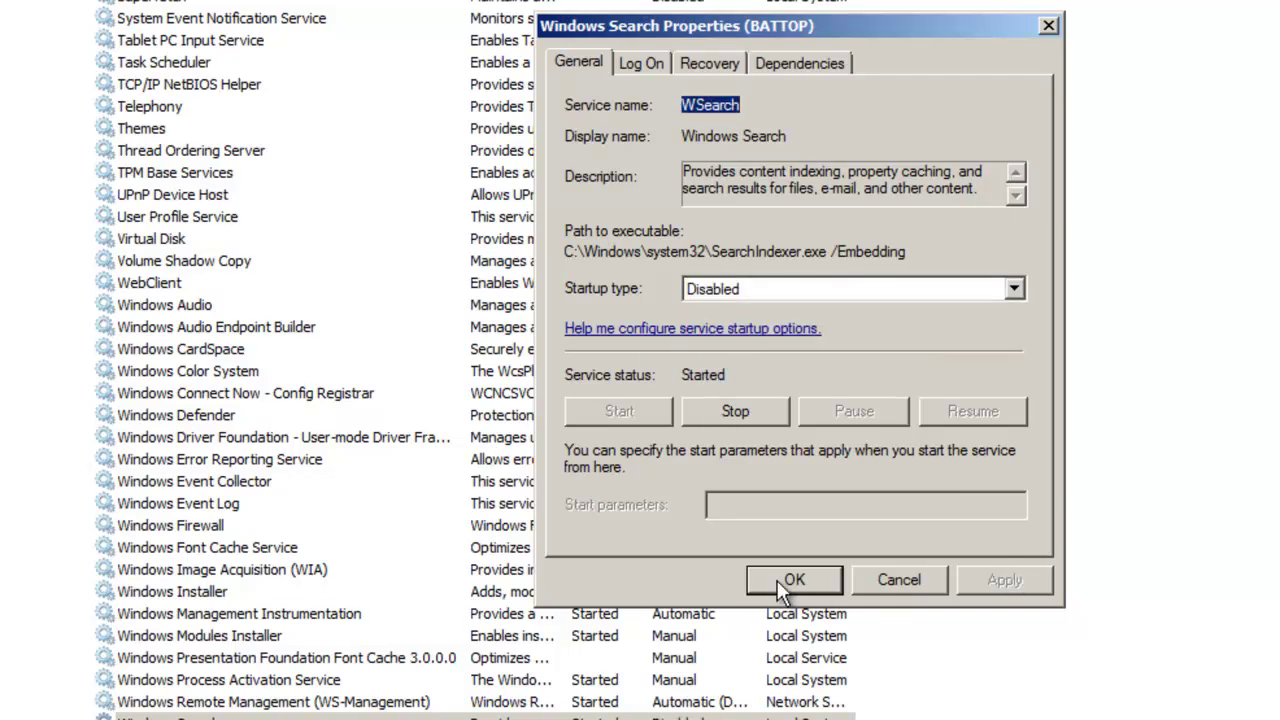
left_click(777, 580)
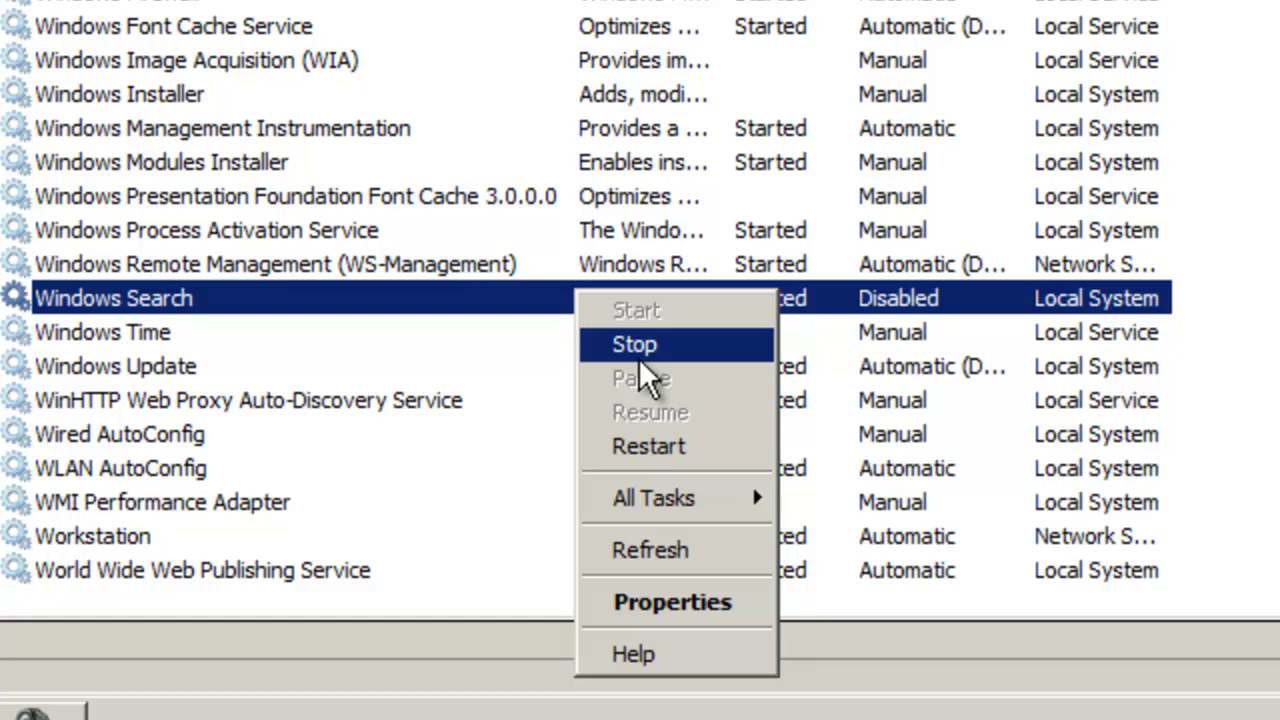
left_click(639, 358)
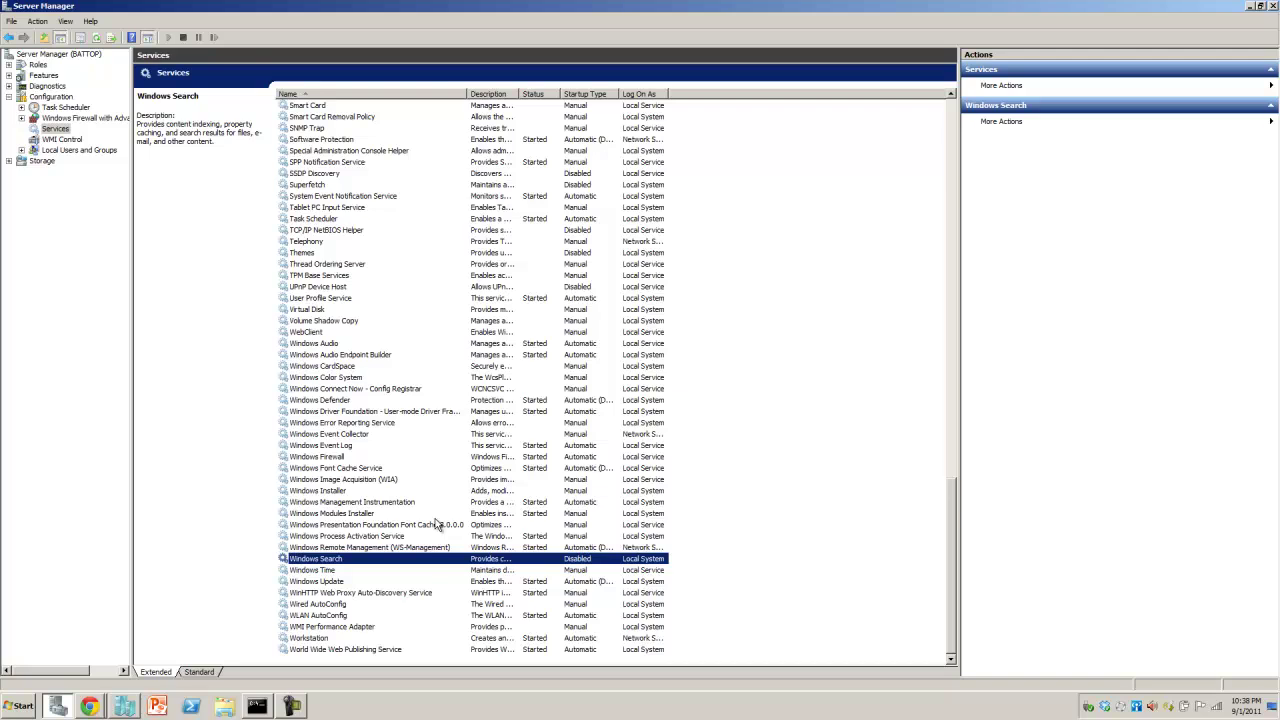
Launch Computer Management from the Start menu.
left_click(19, 706)
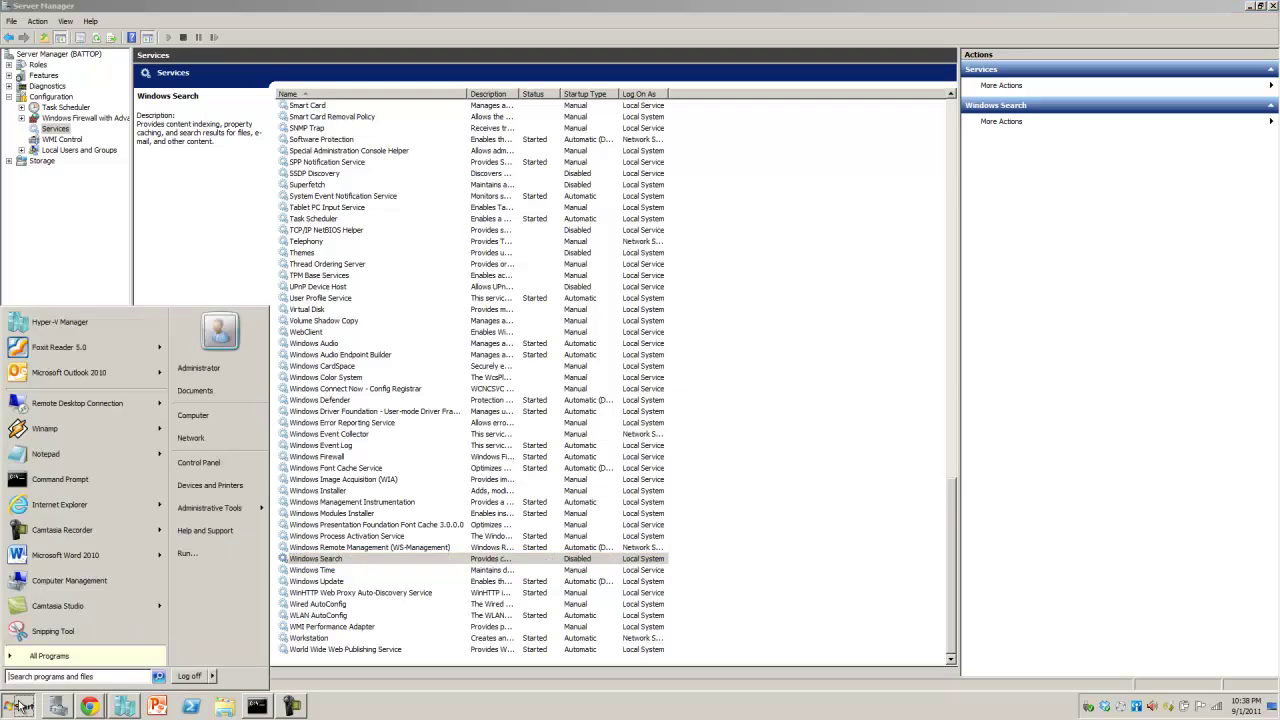
right_click(223, 417)
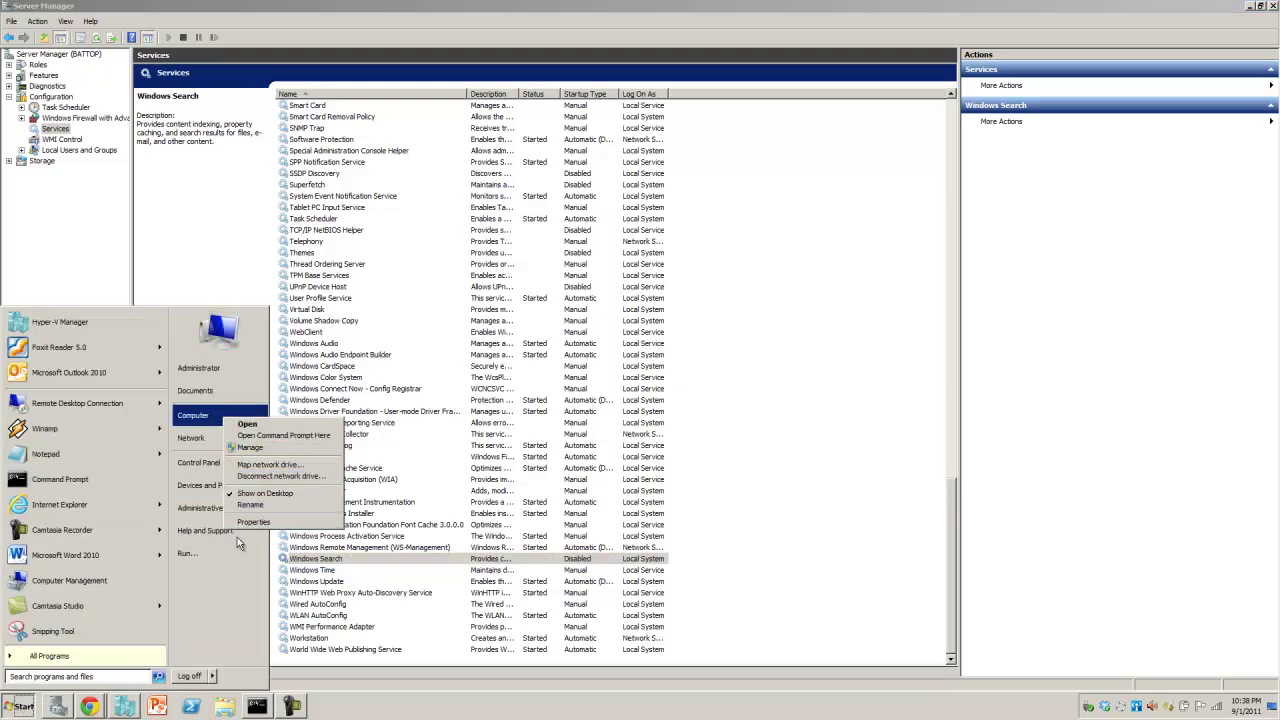
key("Escape")
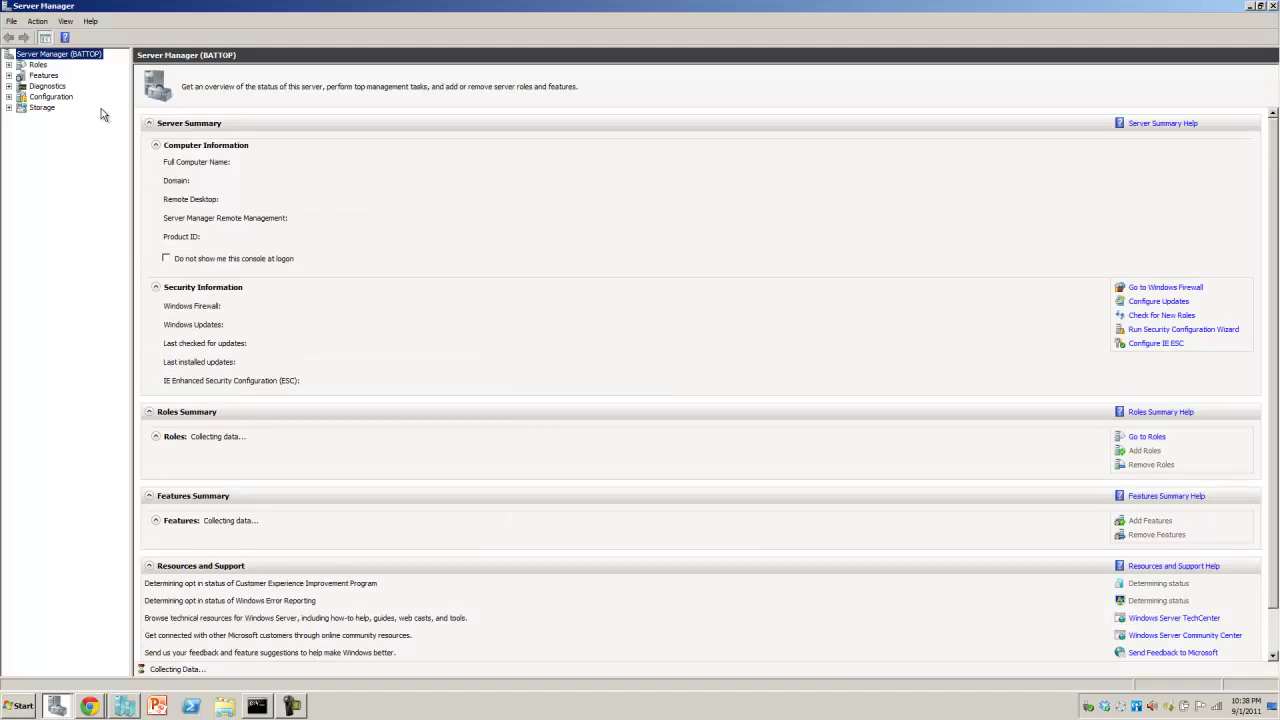
left_click(25, 709)
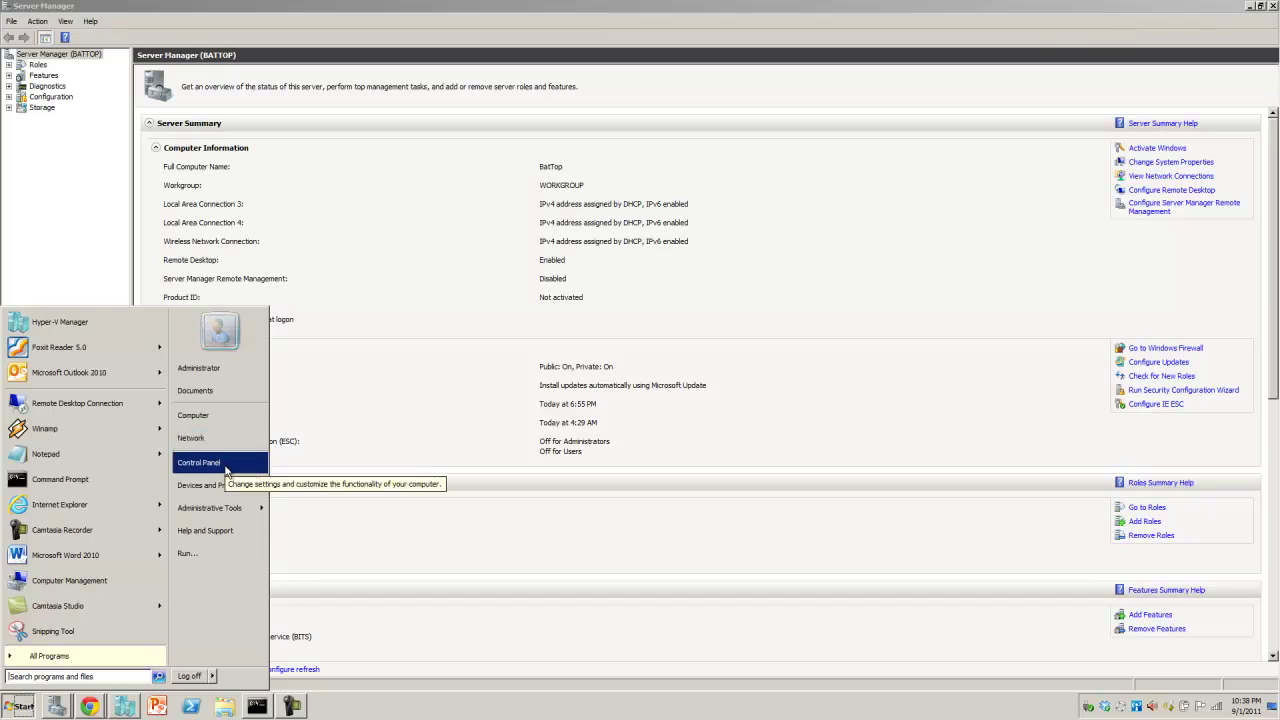
mouse_move(227, 509)
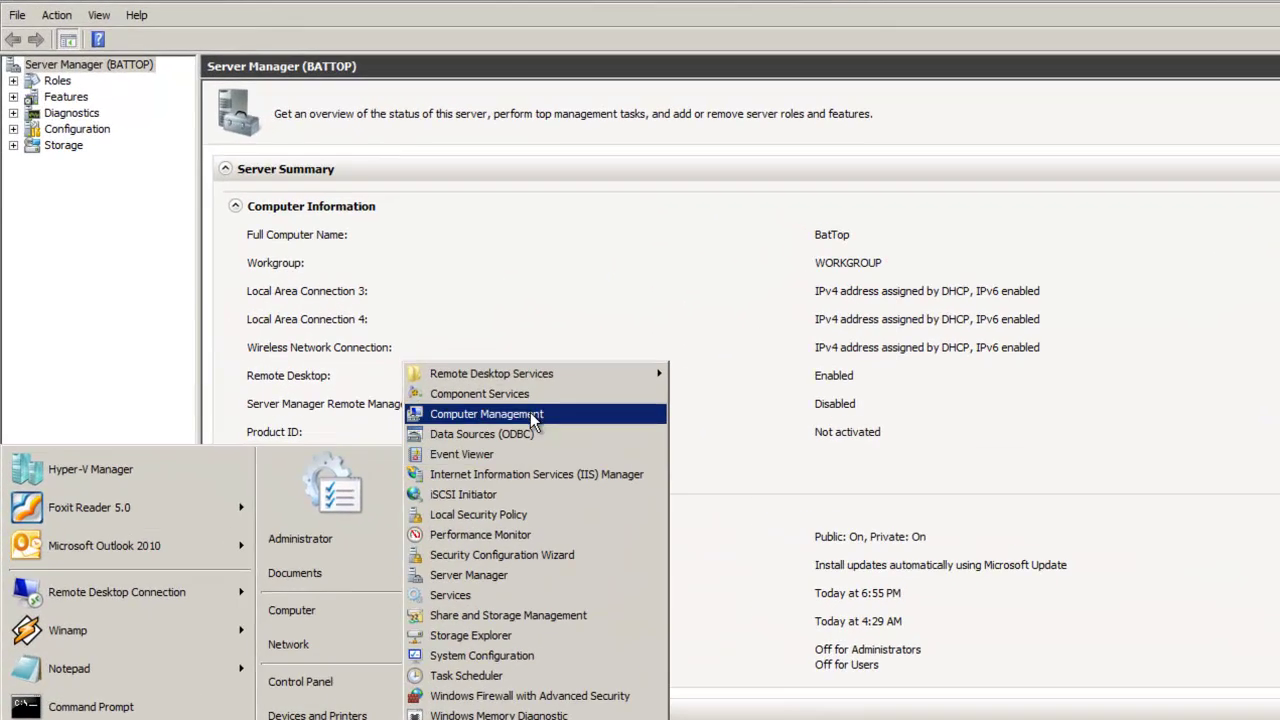
left_click(322, 285)
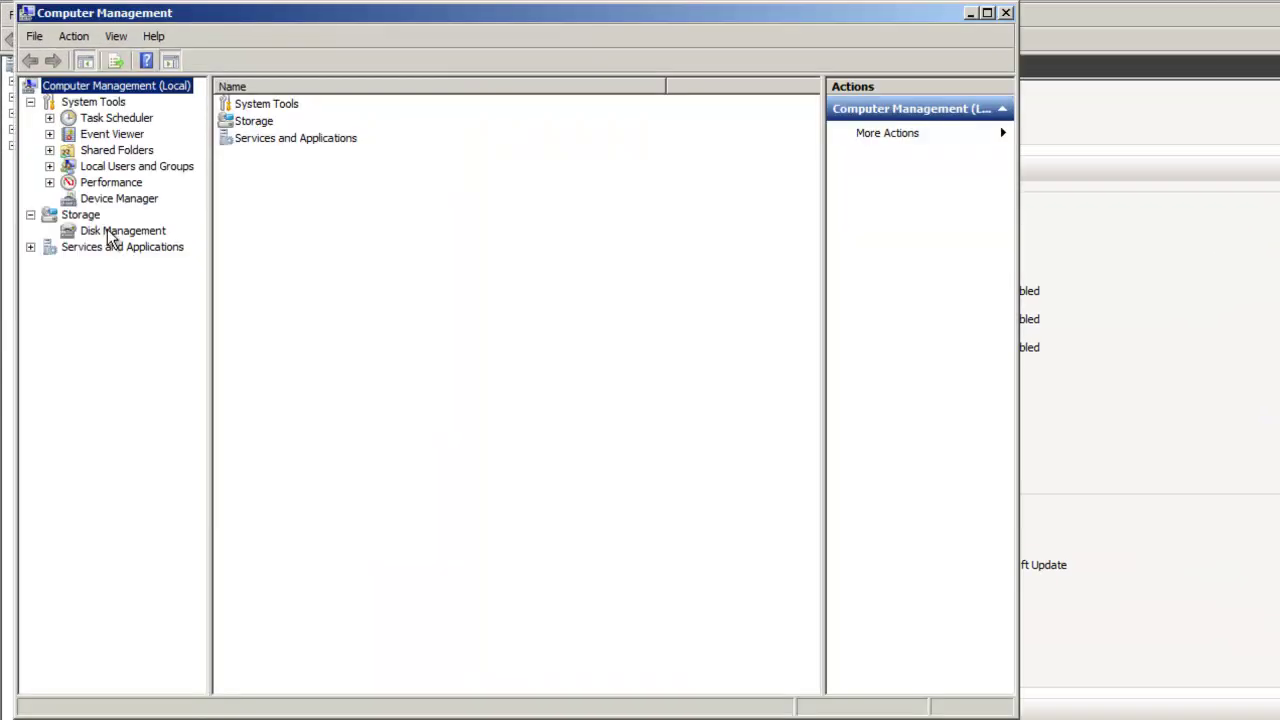
Expand Disk drives in Device Manager and select the Corsair Force 3 SSD.
left_click(97, 233)
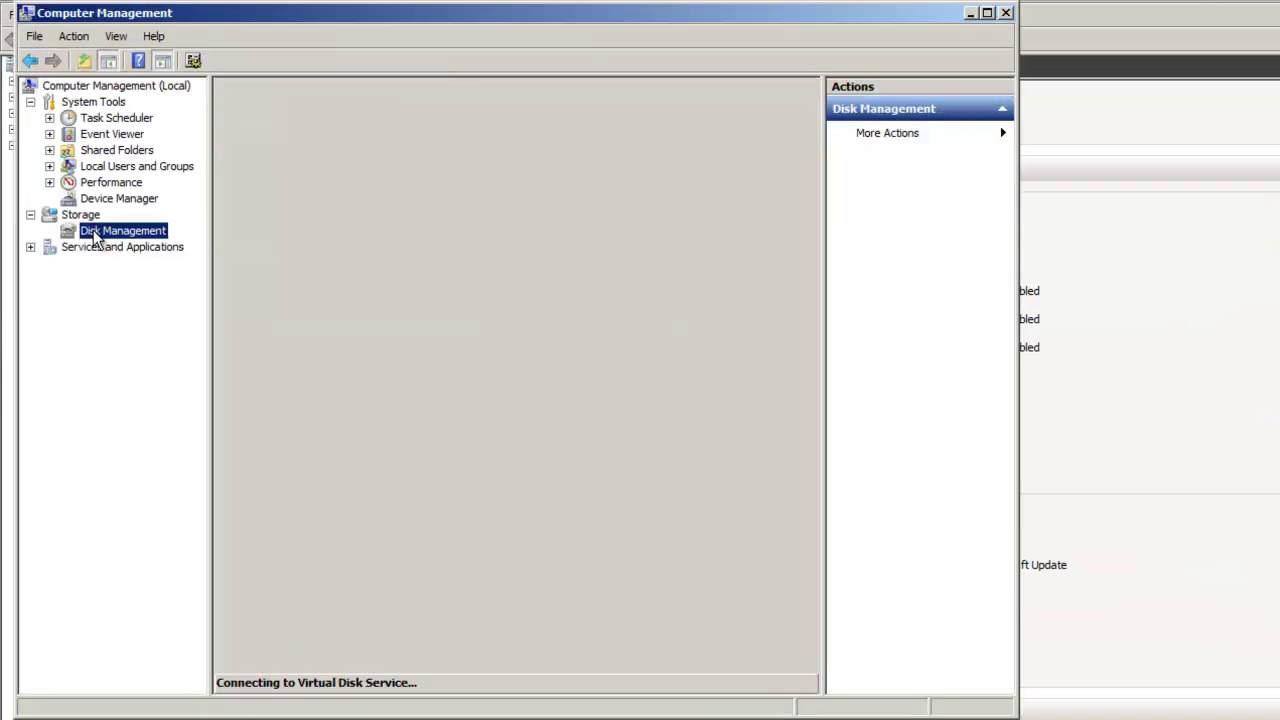
left_click(136, 201)
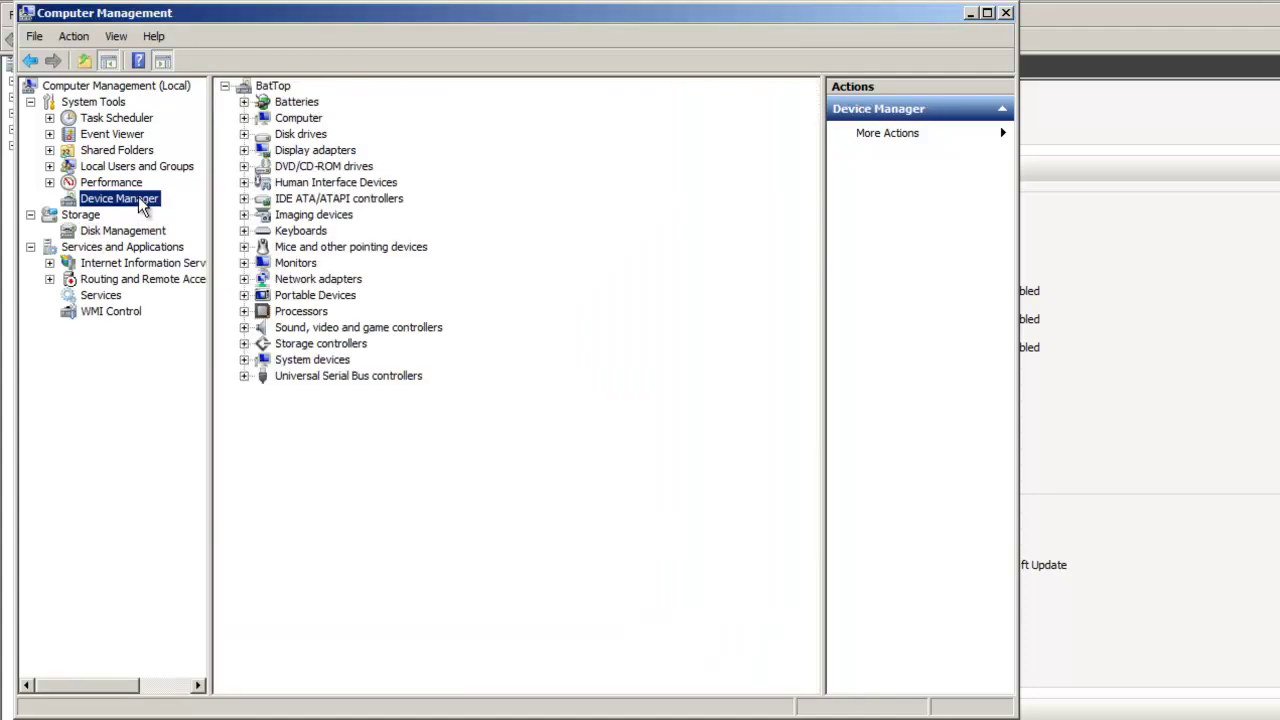
double_click(301, 134)
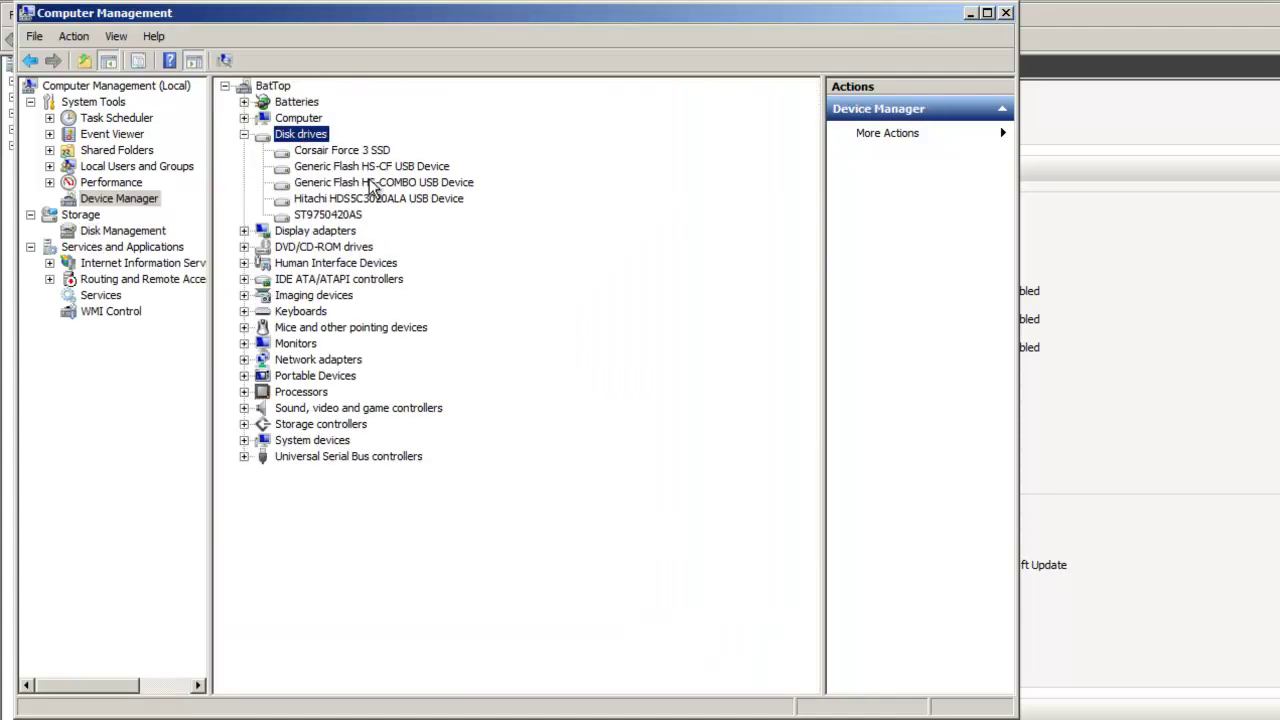
left_click(358, 152)
Uncheck Enable write caching on the device in the Corsair Force 3 SSD's Policies.
right_click(358, 158)
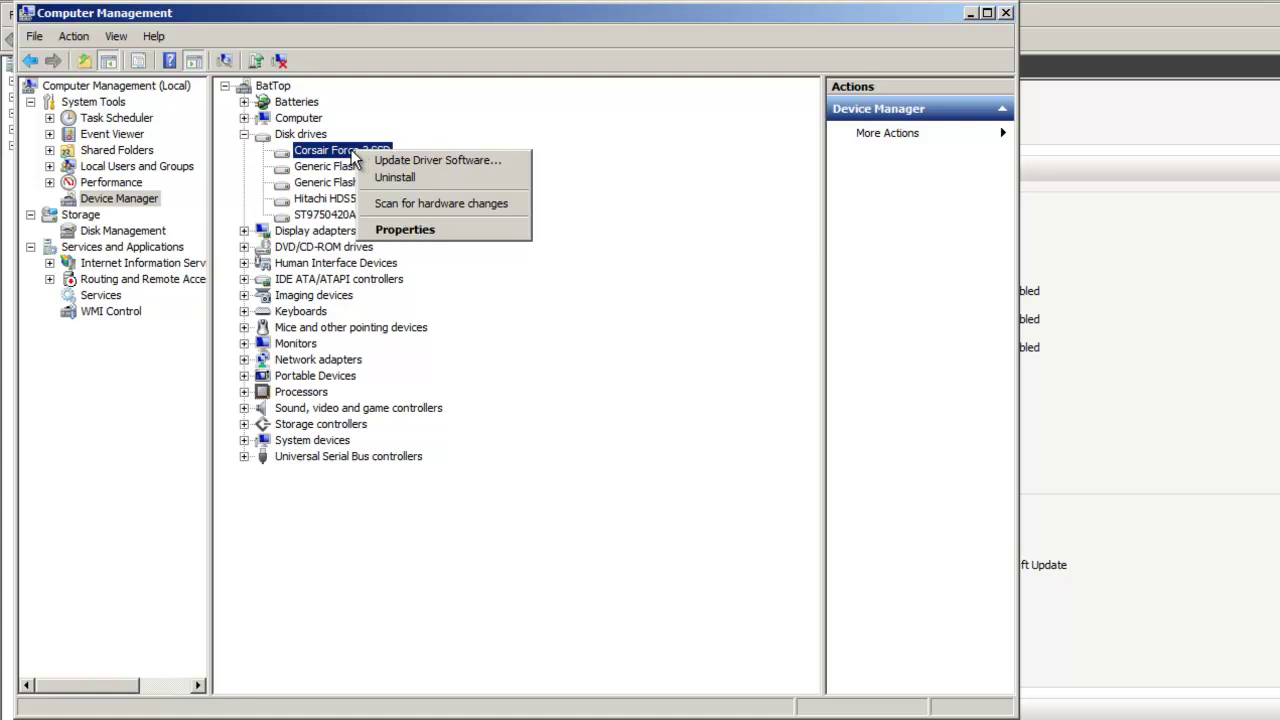
left_click(412, 231)
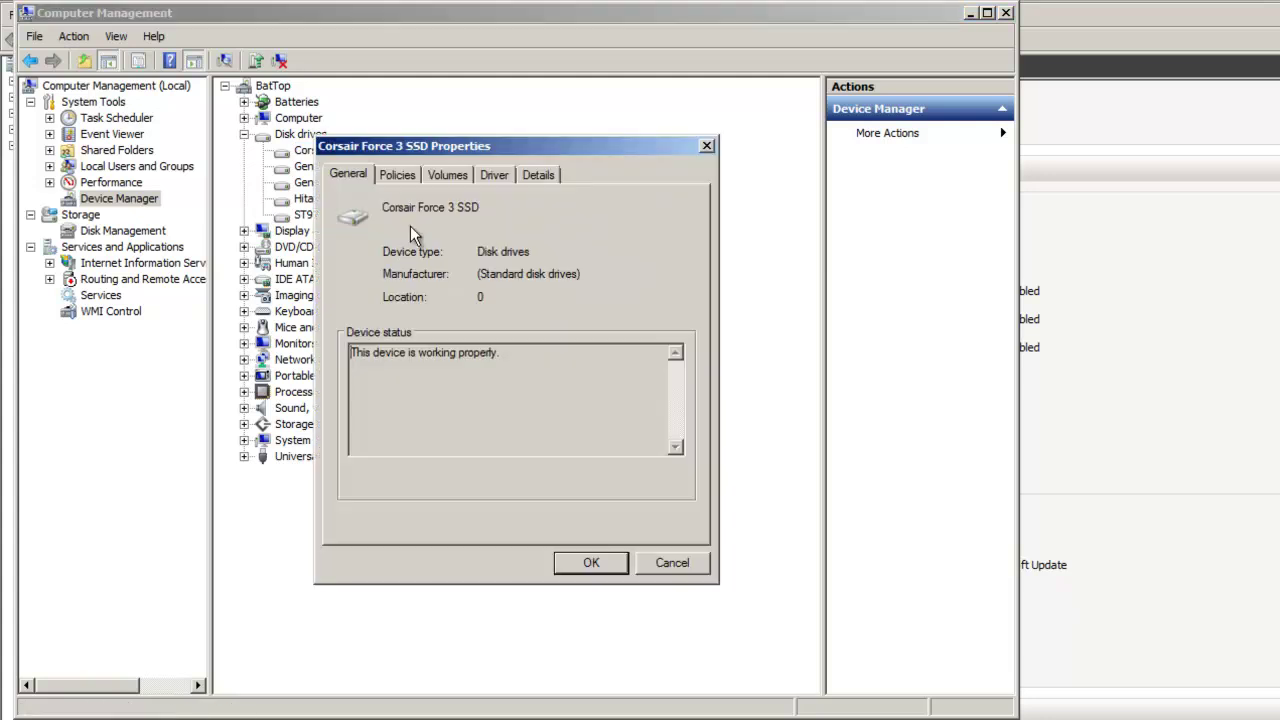
left_click(408, 176)
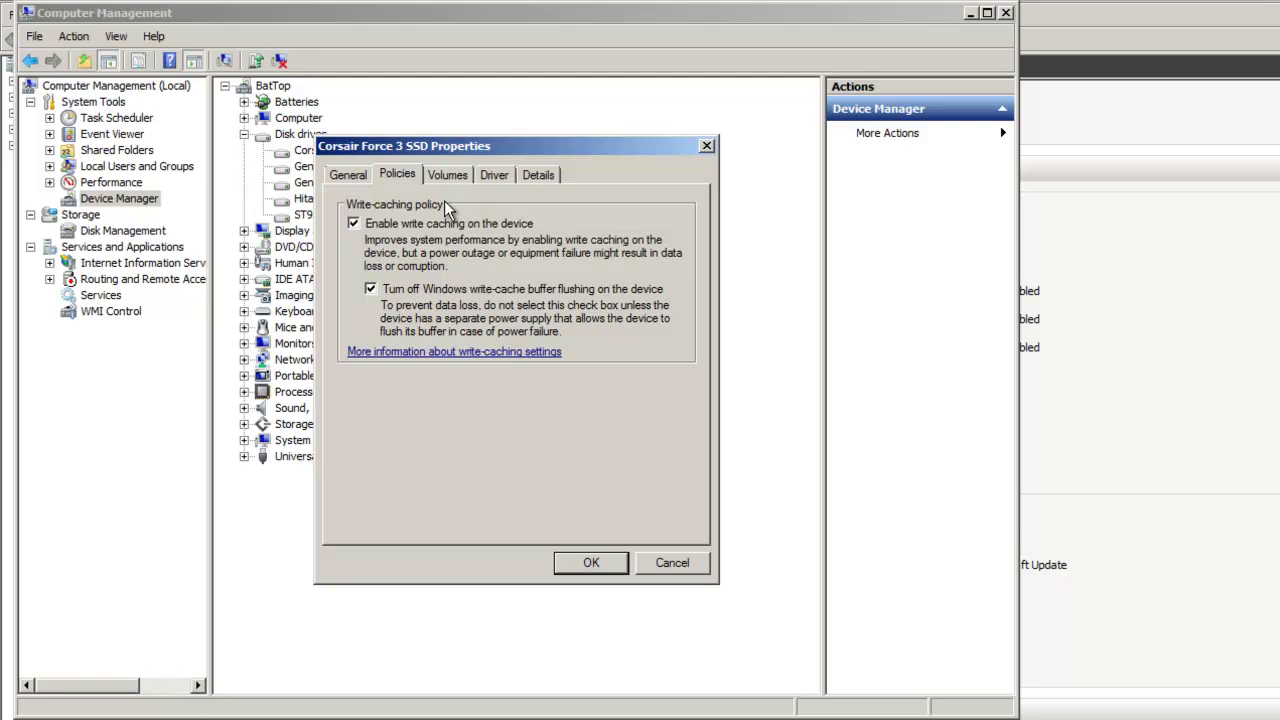
left_click(353, 223)
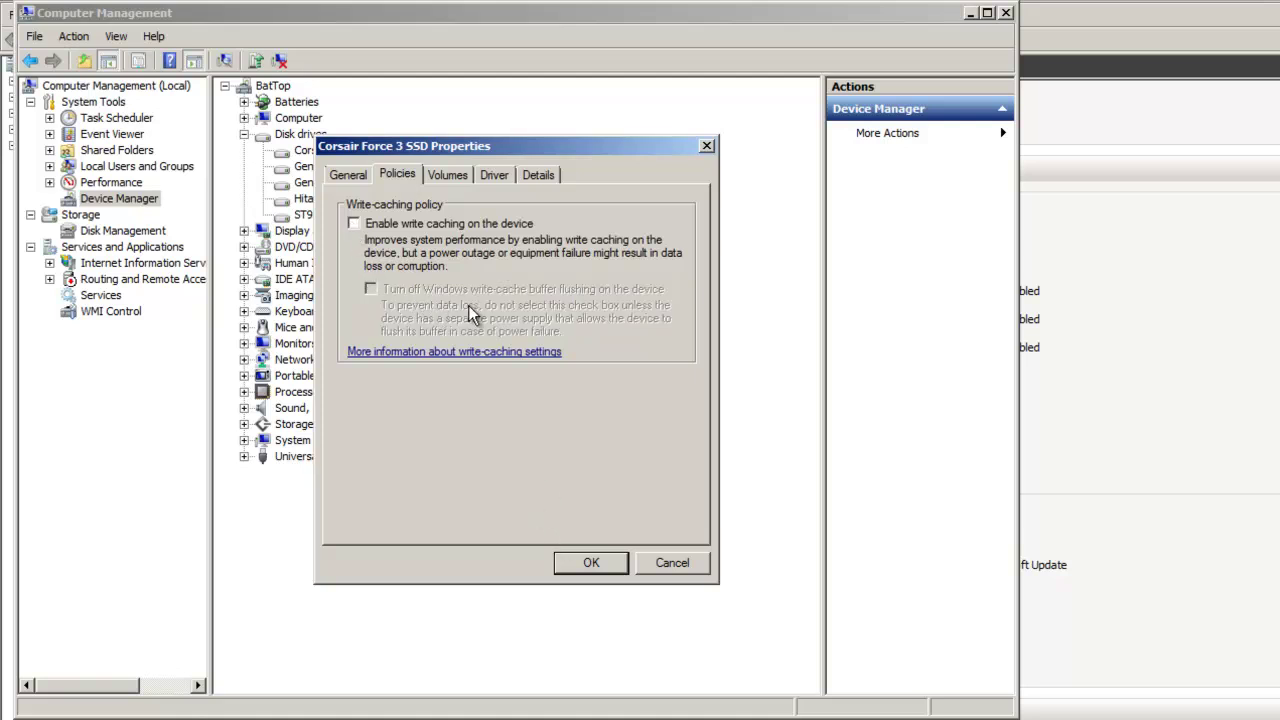
left_click(598, 563)
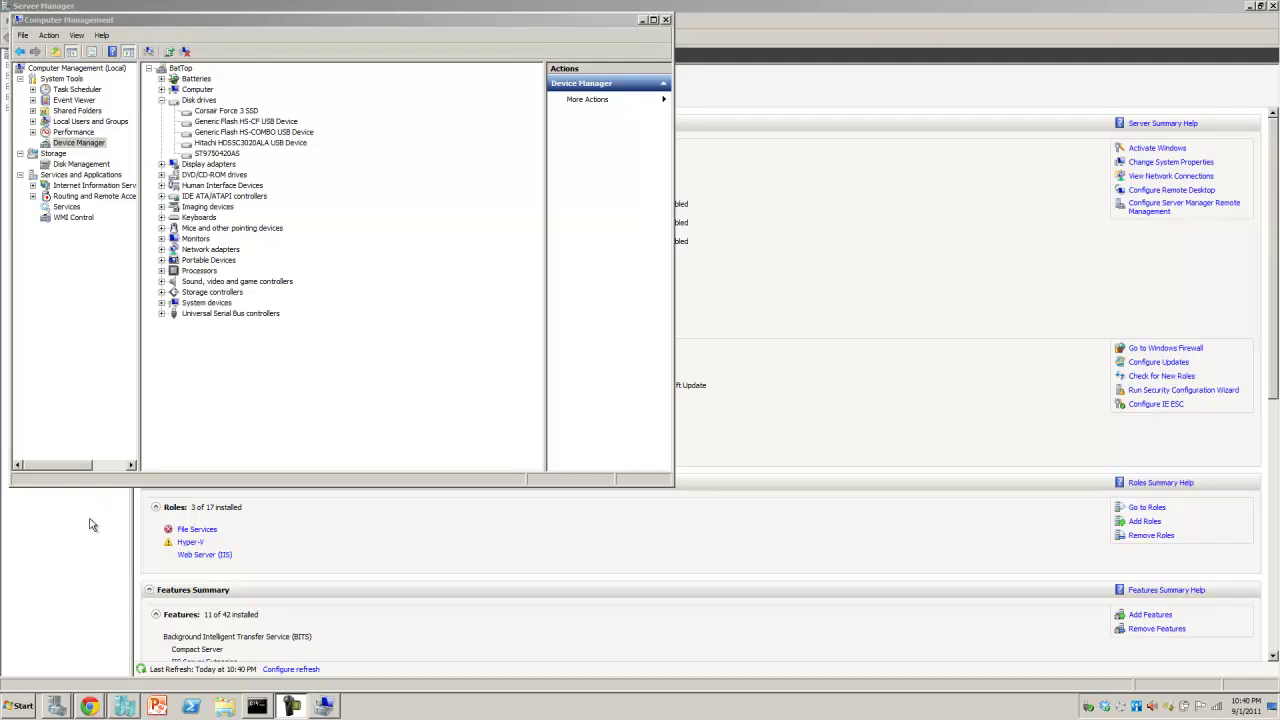
Browse Windows Explorer to the Program Files (x86) folder on Data (D:).
left_click(224, 706)
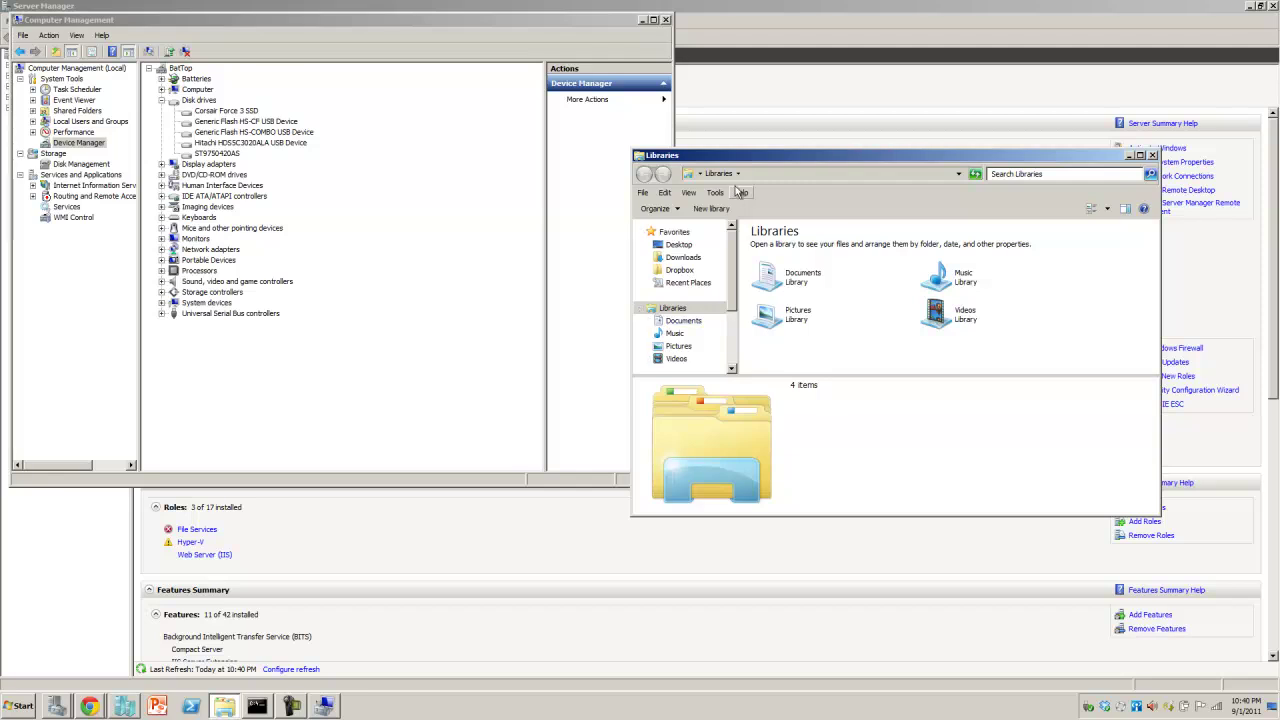
left_click_drag(731, 288, 739, 350)
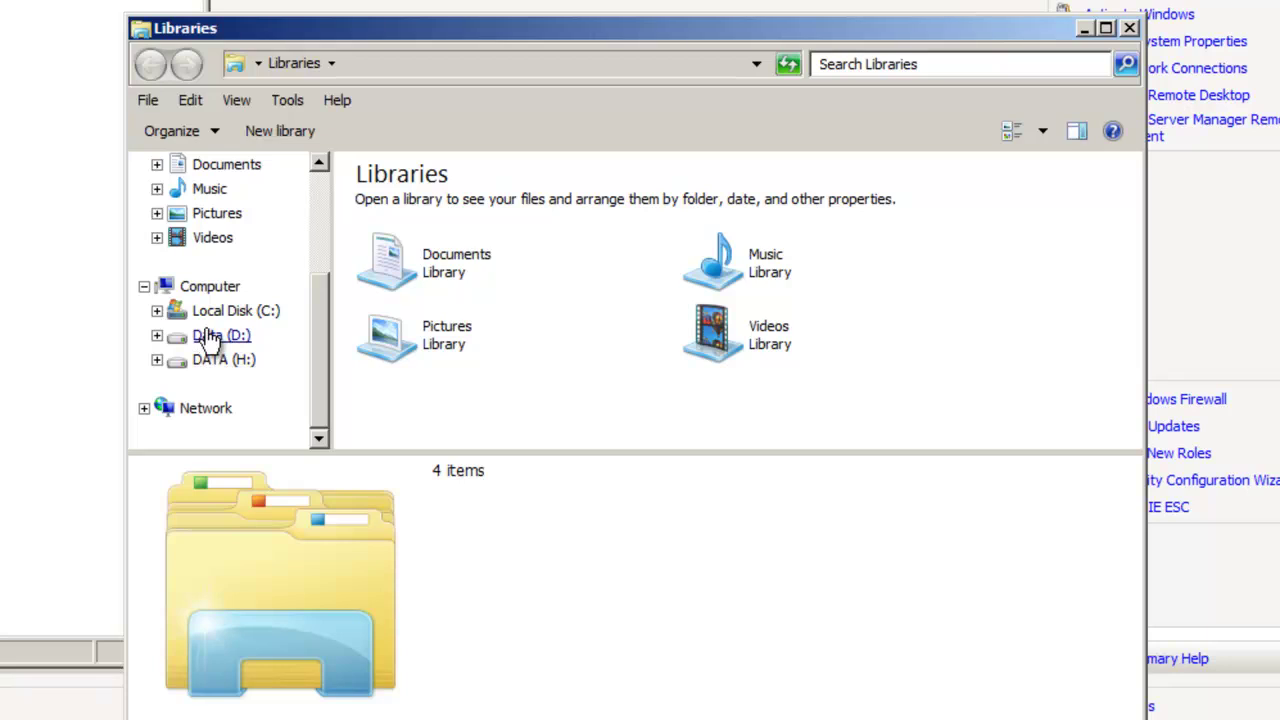
left_click(230, 312)
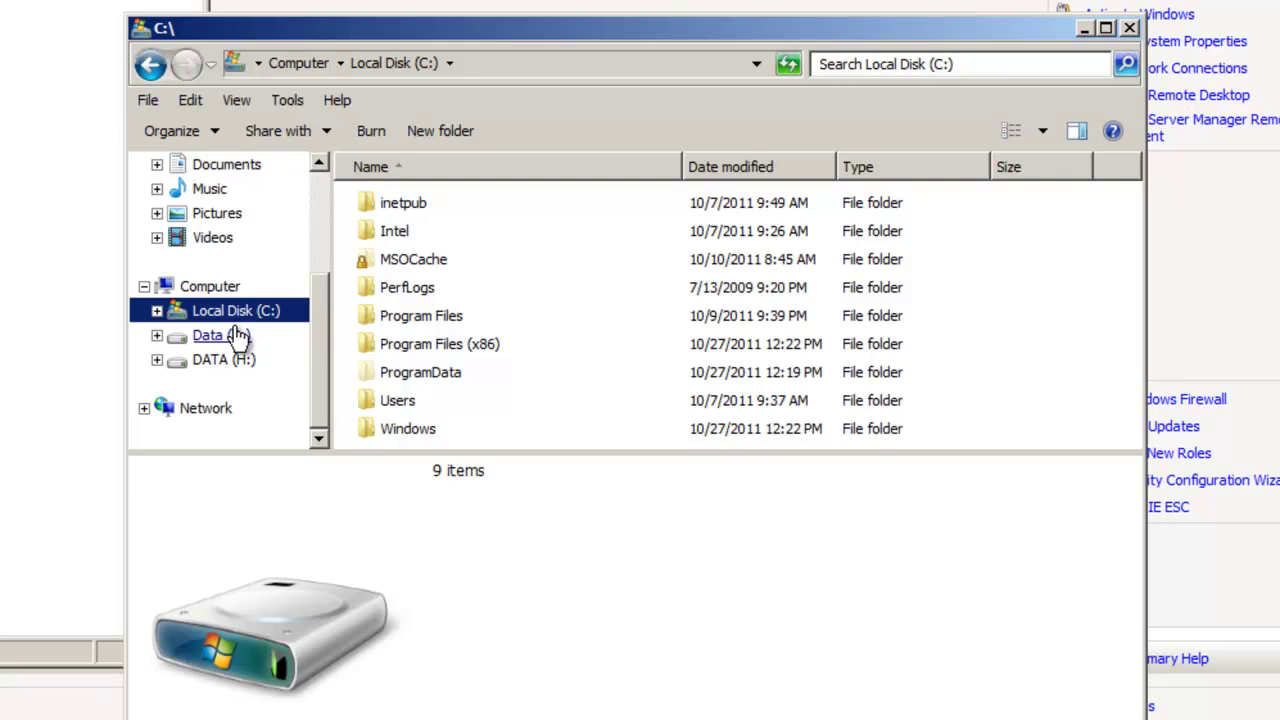
left_click(240, 336)
double_click(450, 372)
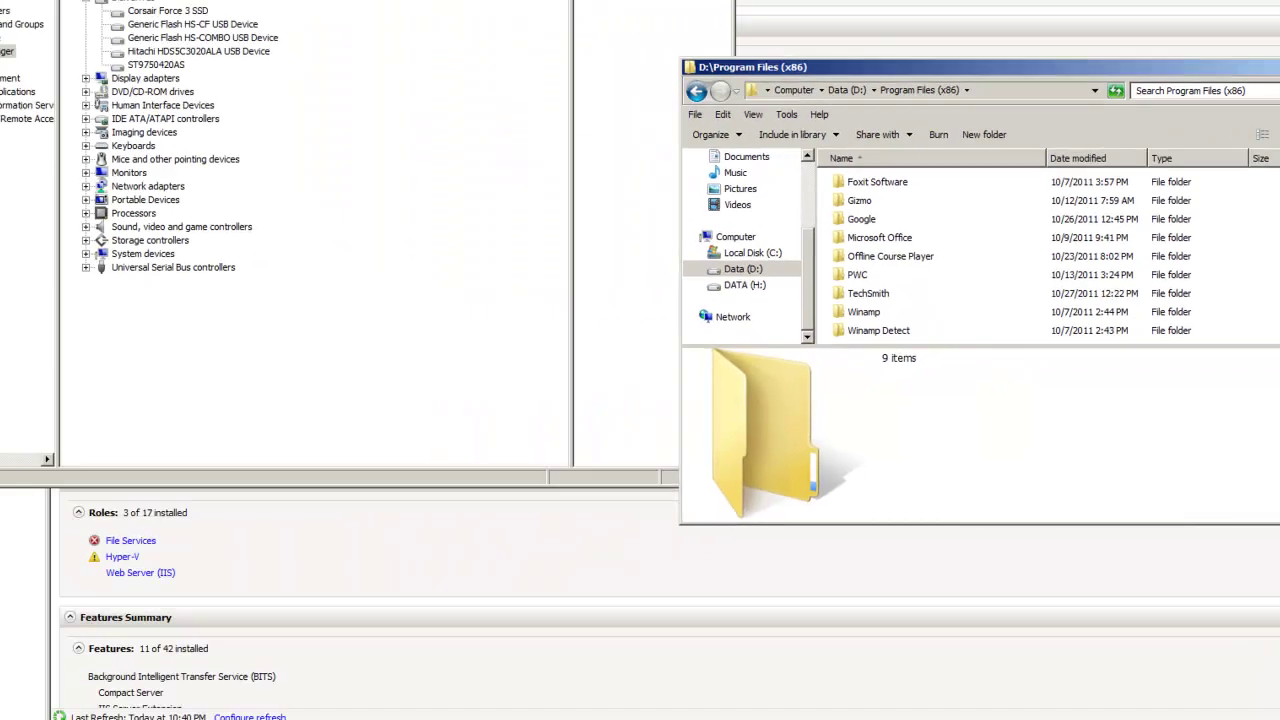
left_click(22, 713)
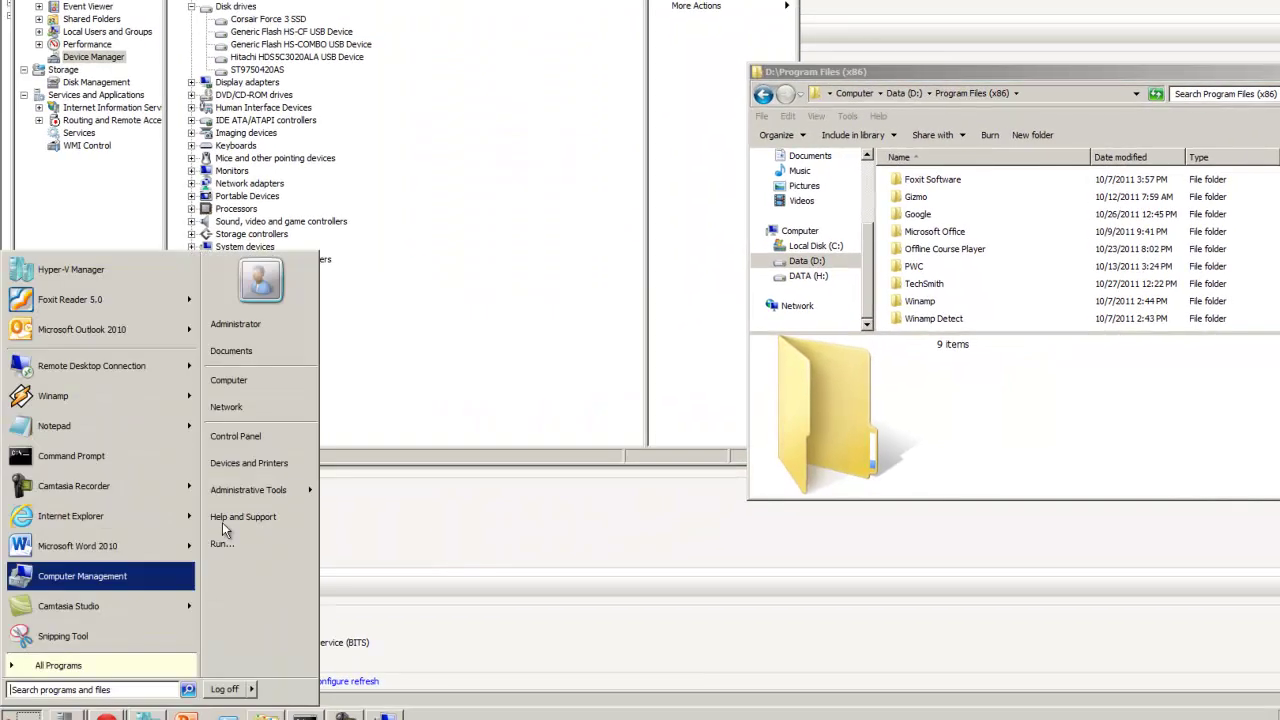
Open the System Protection tab and review Local Disk (C:) protection, leaving it unchanged.
right_click(258, 382)
left_click(290, 517)
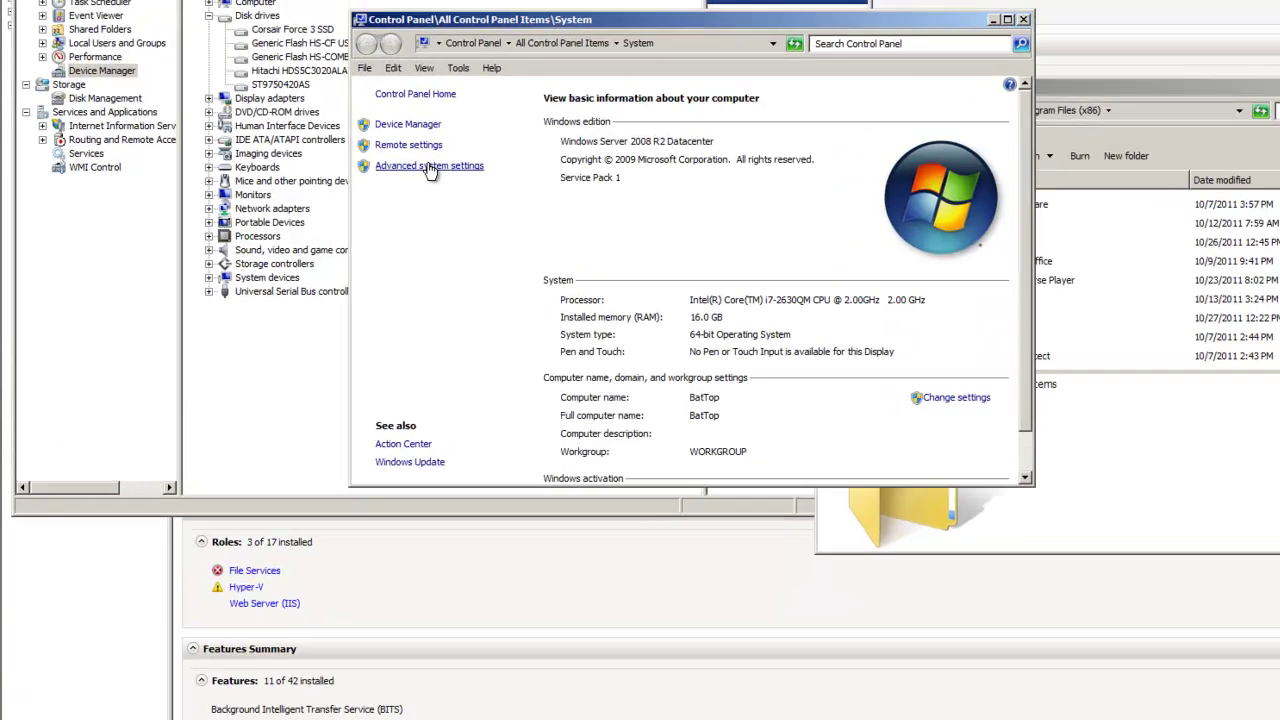
left_click(391, 144)
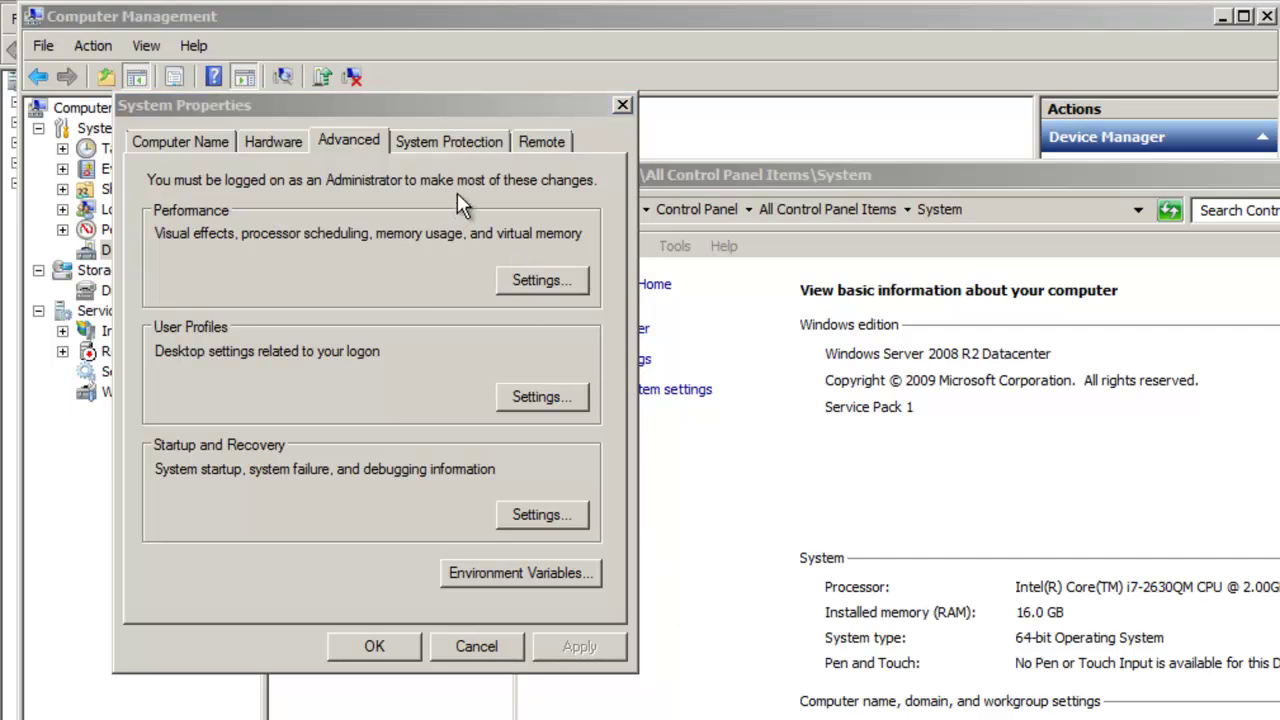
left_click(466, 141)
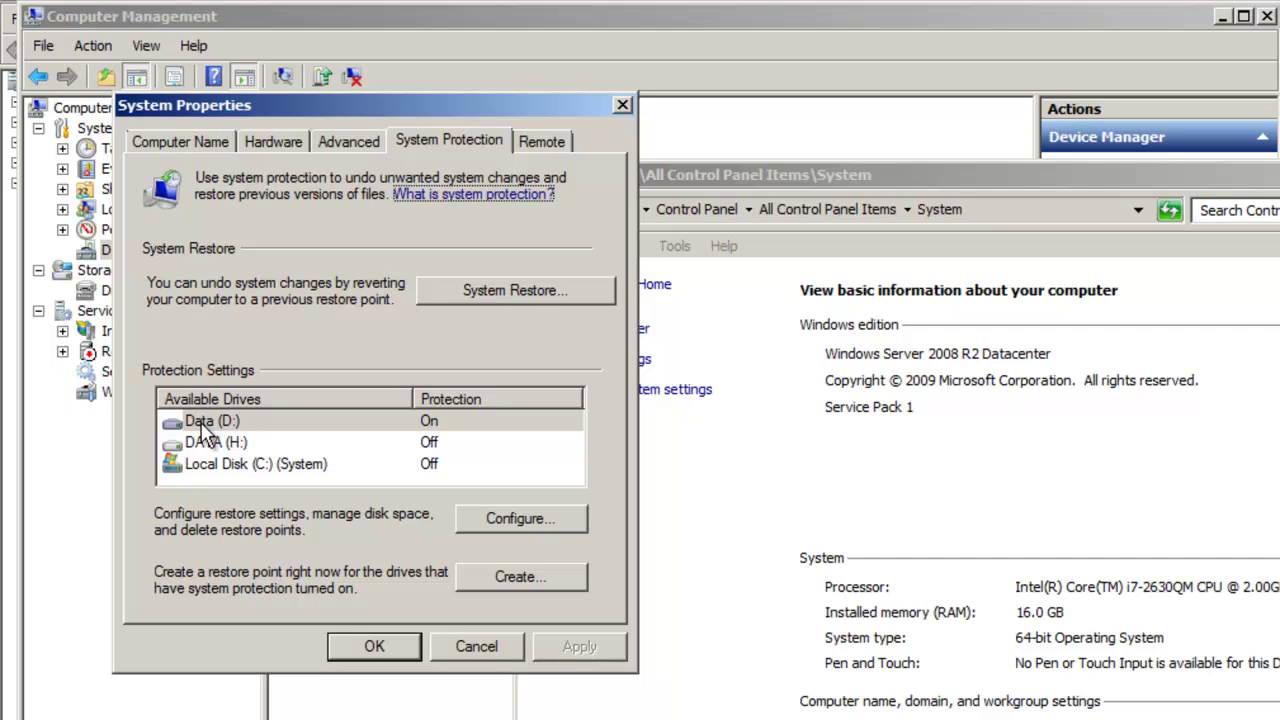
left_click(220, 464)
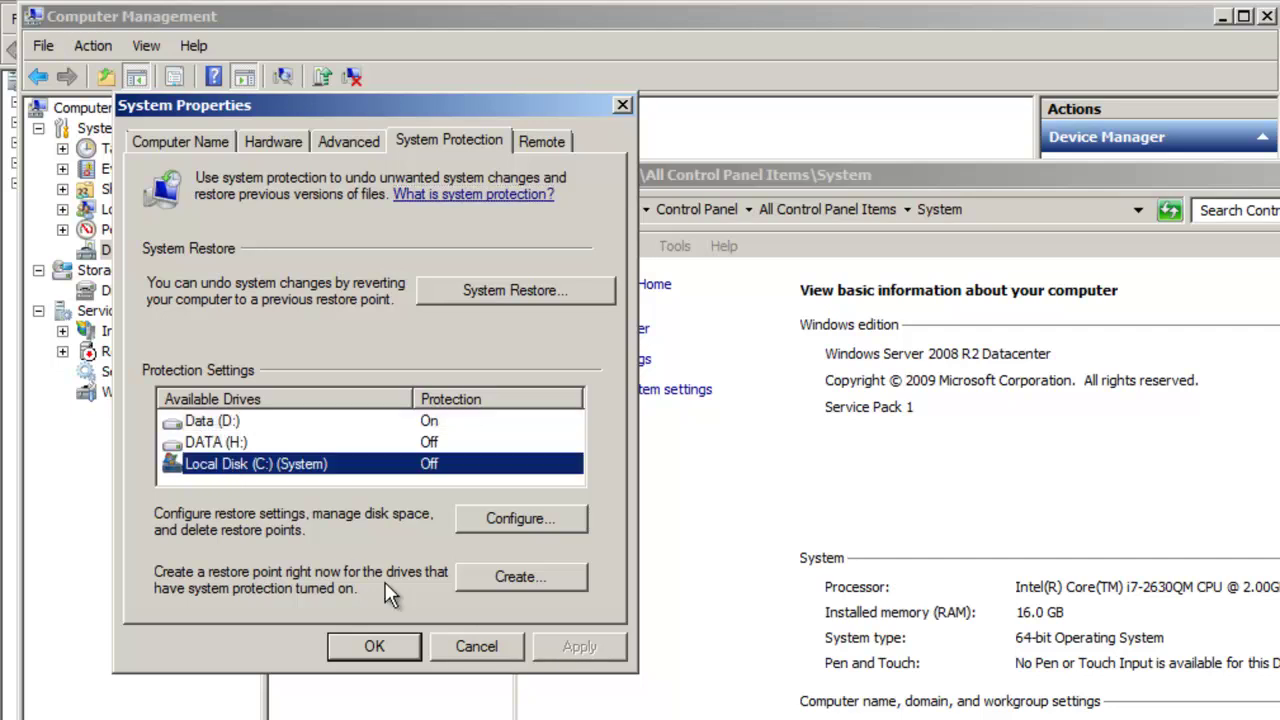
left_click(472, 519)
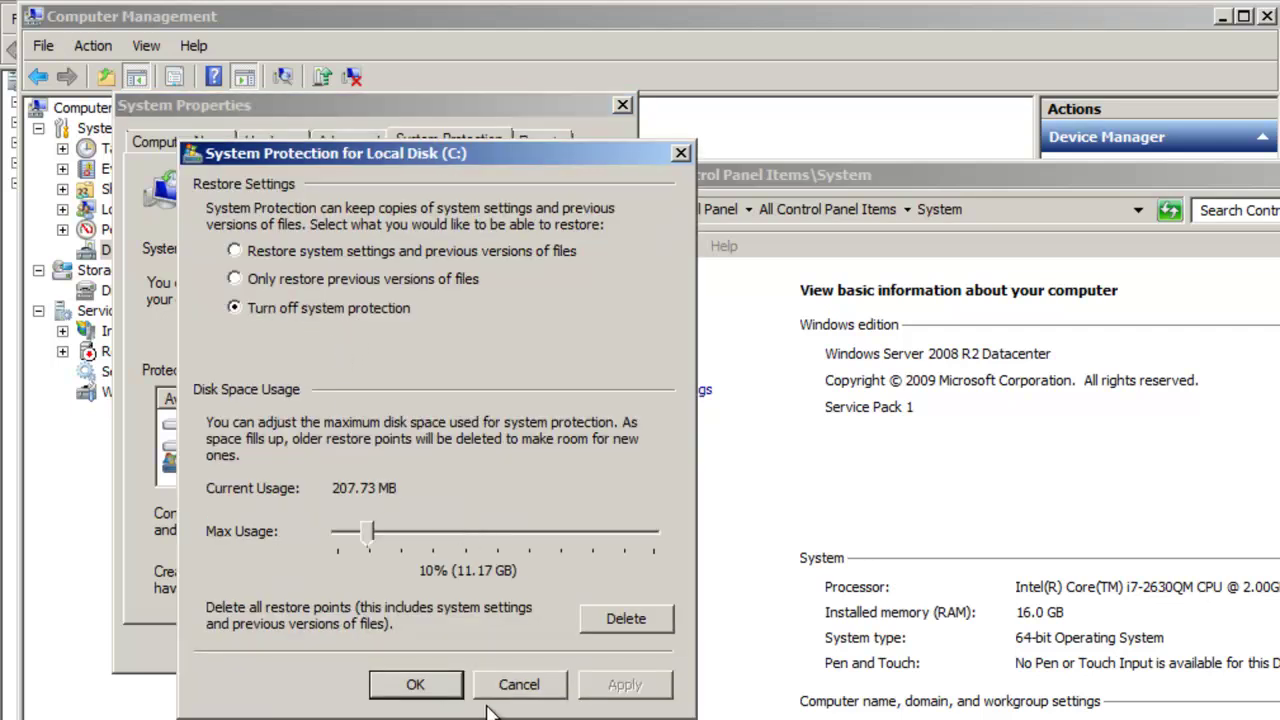
left_click(518, 686)
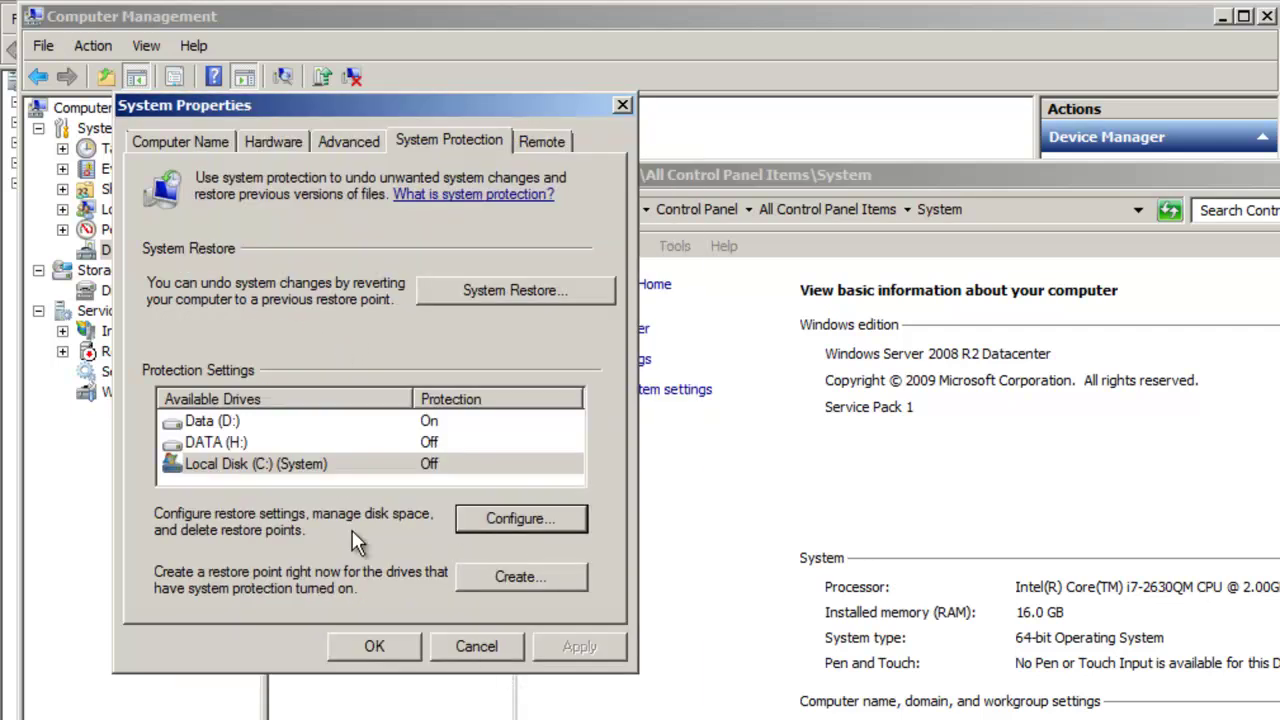
Set DATA (H:) protection to Only restore previous versions of files and close System Properties.
left_click(281, 440)
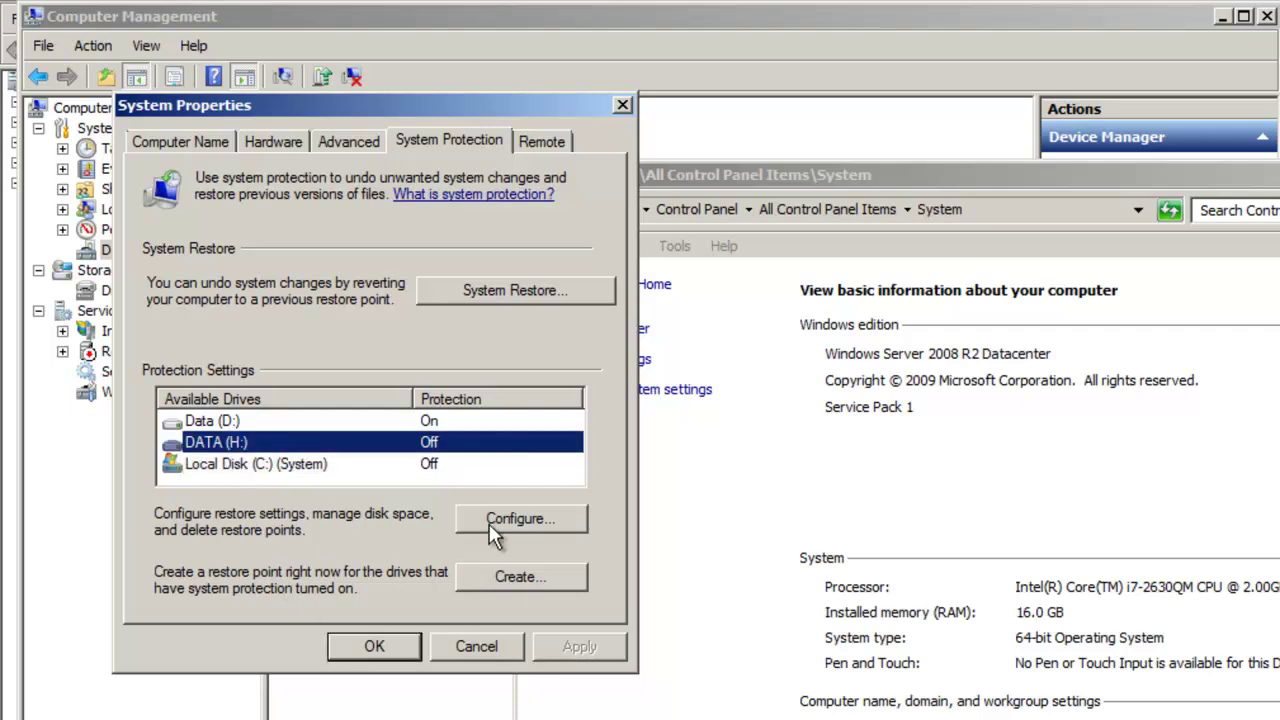
left_click(519, 521)
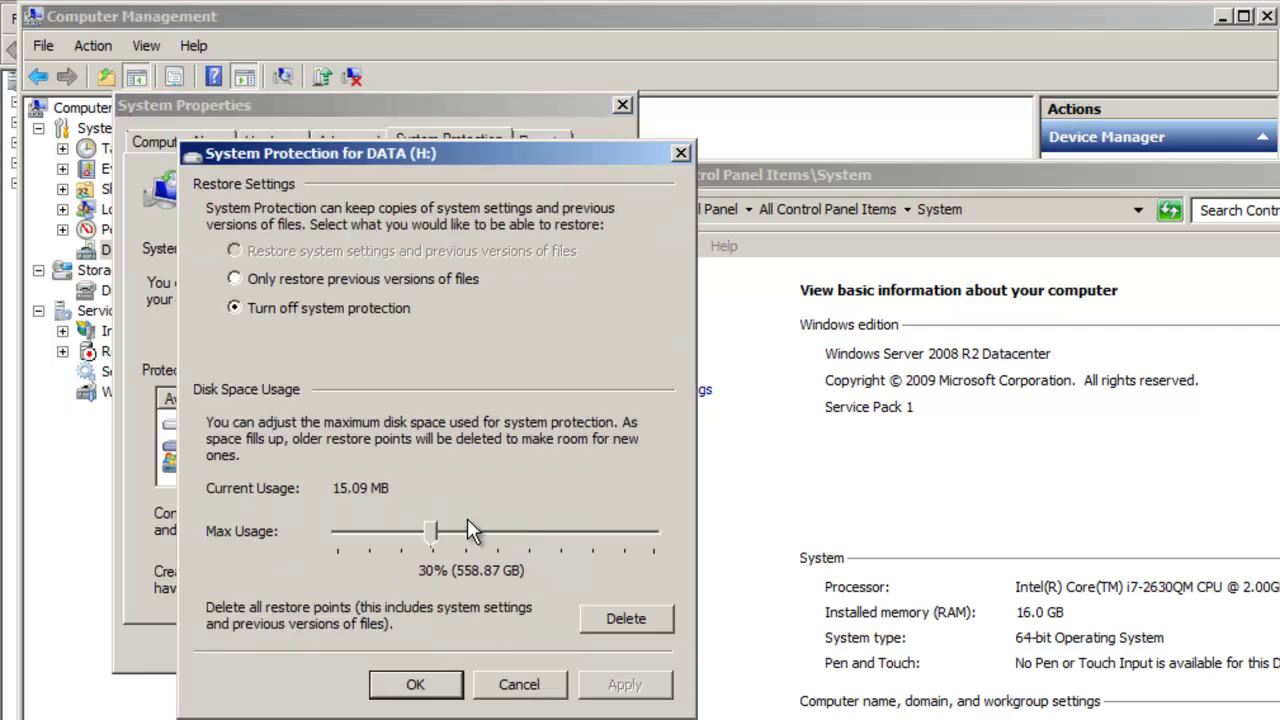
left_click(274, 283)
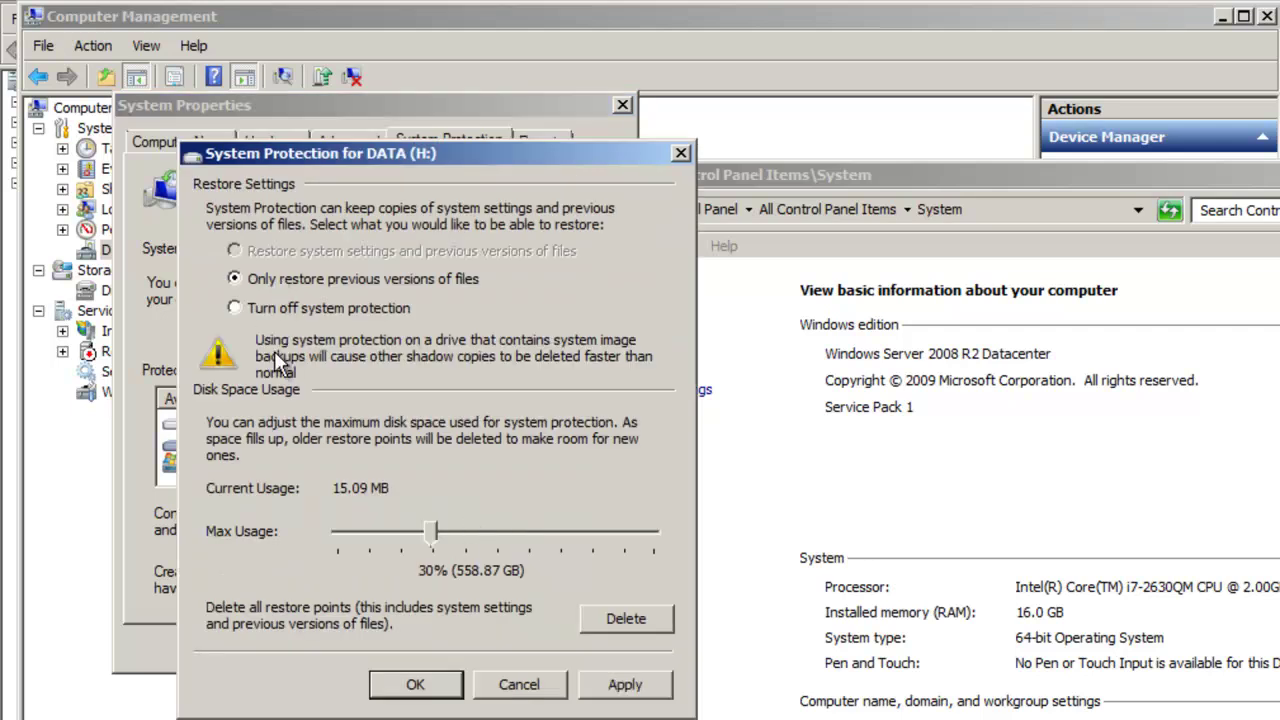
left_click(418, 686)
left_click(380, 648)
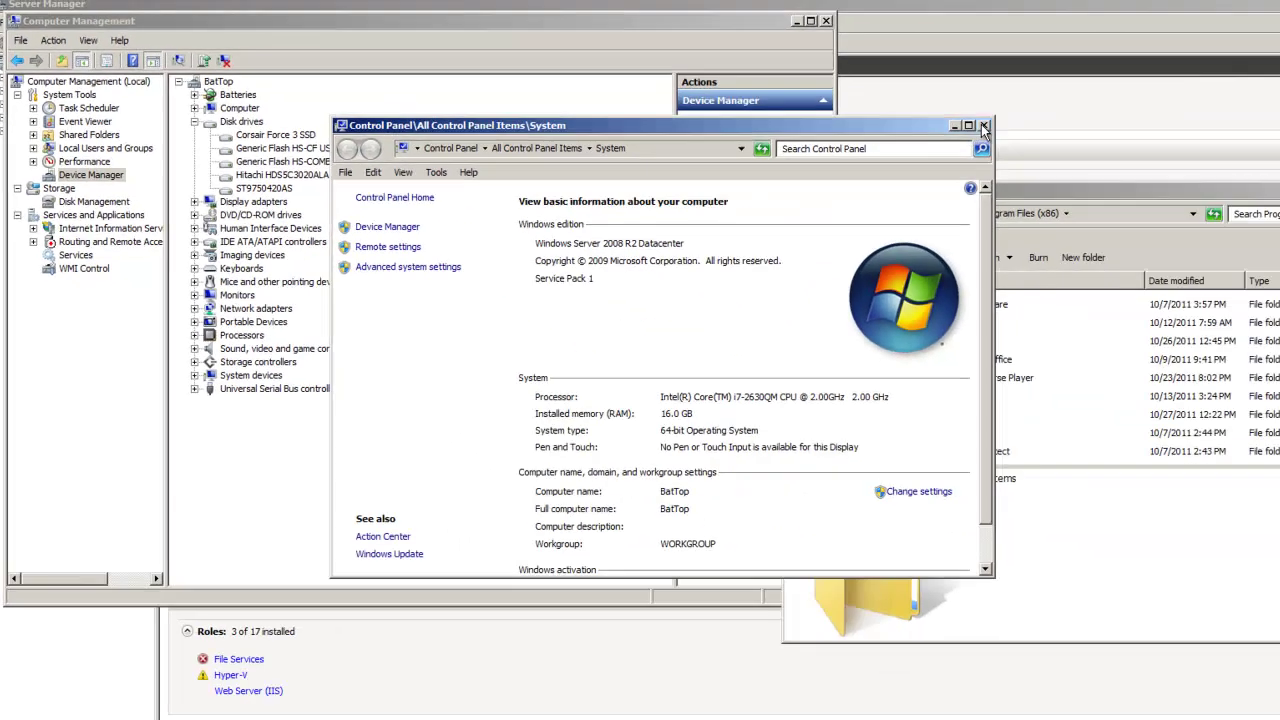
Close the System window and Computer Management, then launch Command Prompt via 'cmd'.
left_click(983, 125)
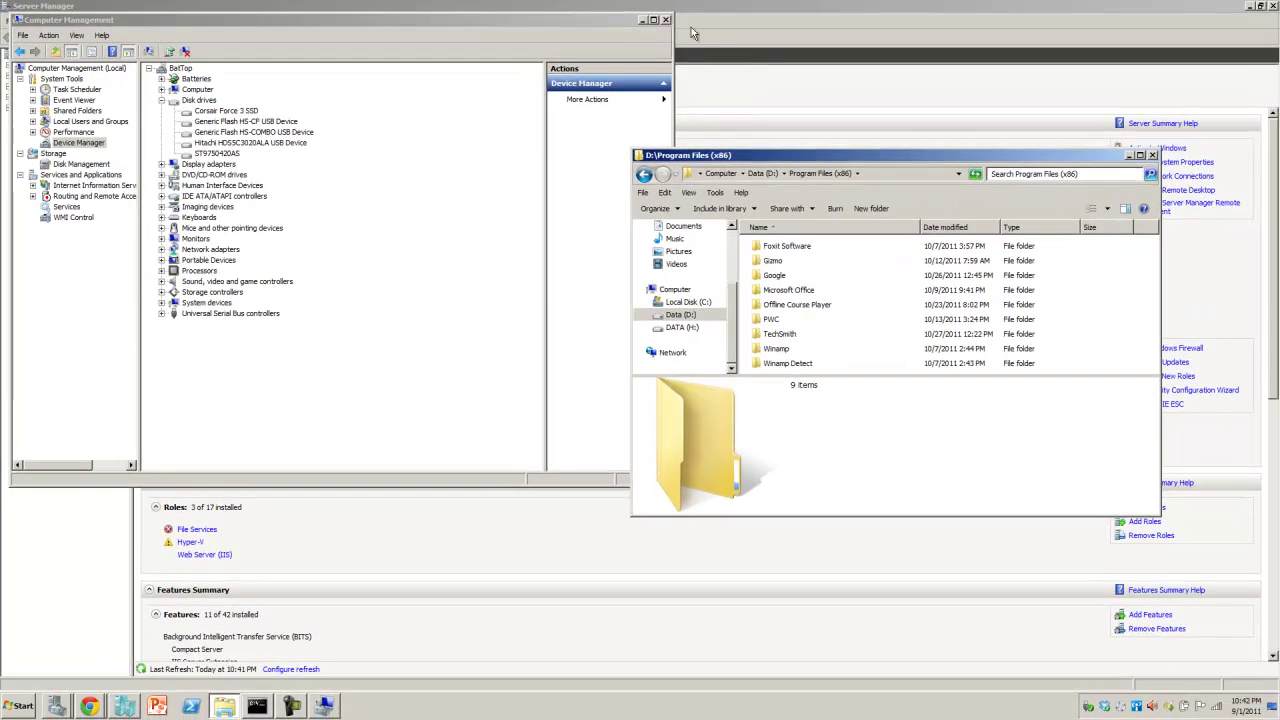
left_click(665, 20)
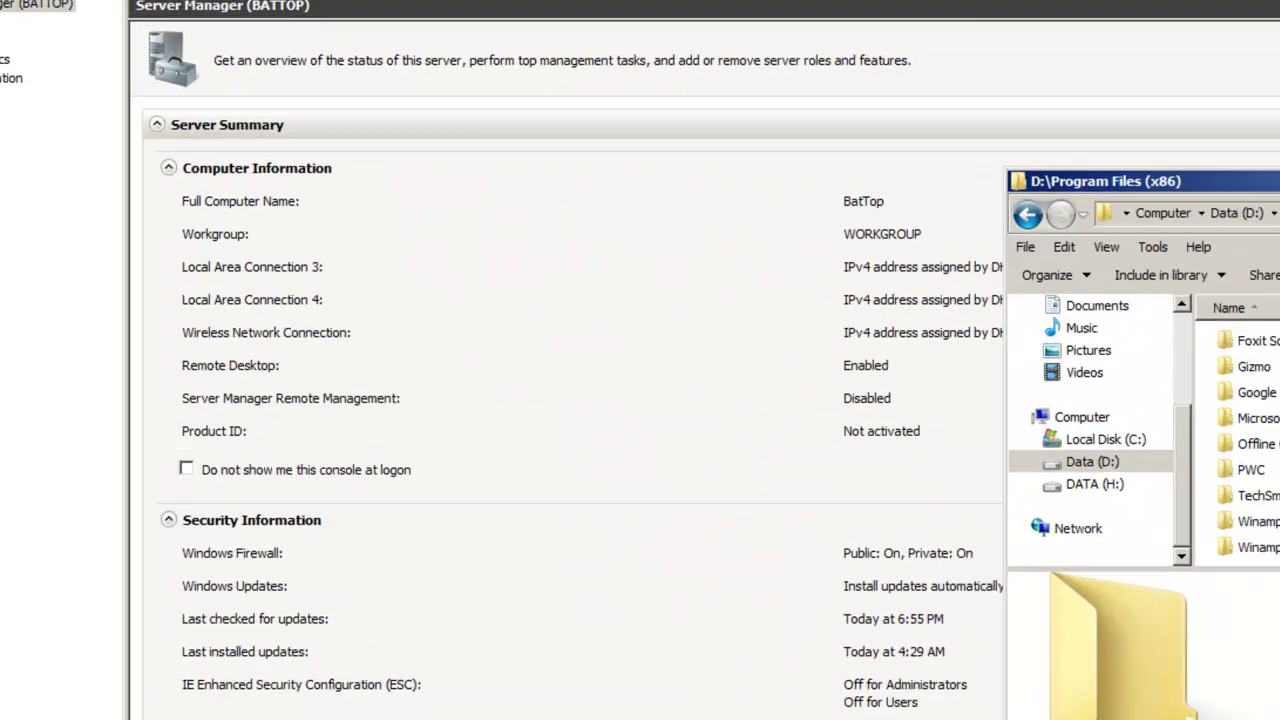
left_click(18, 706)
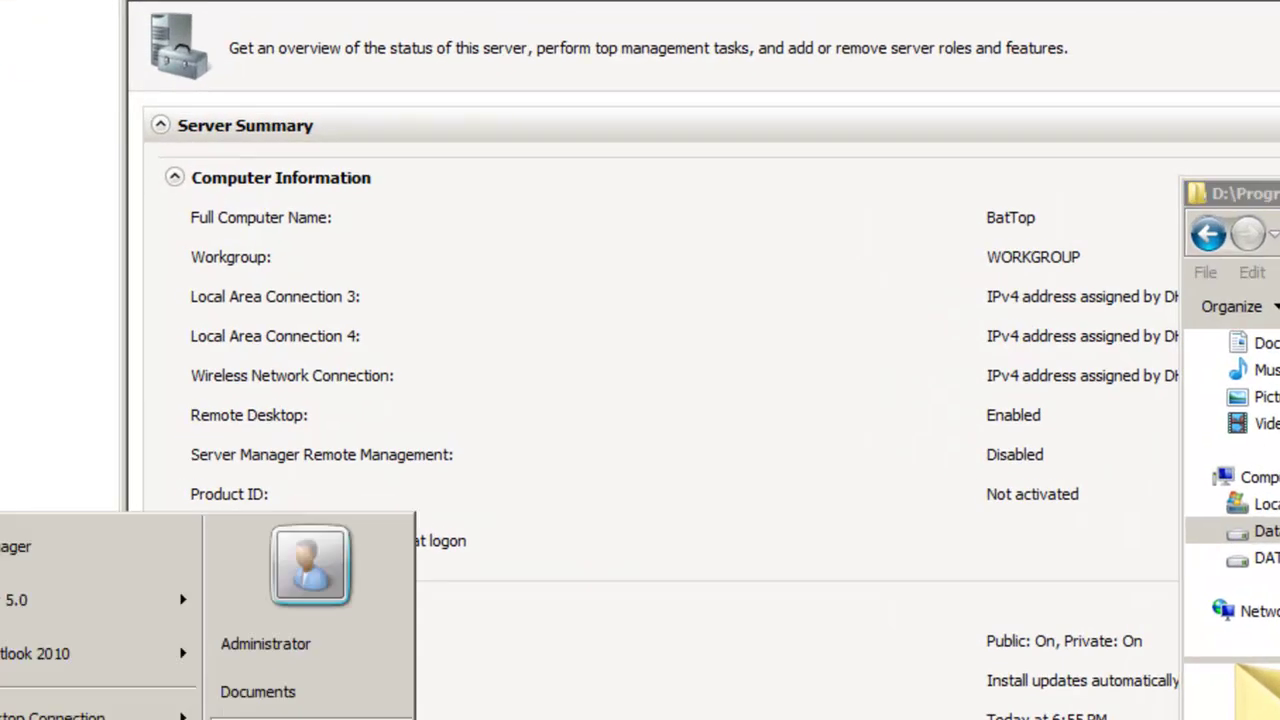
type("cmd")
key("Return")
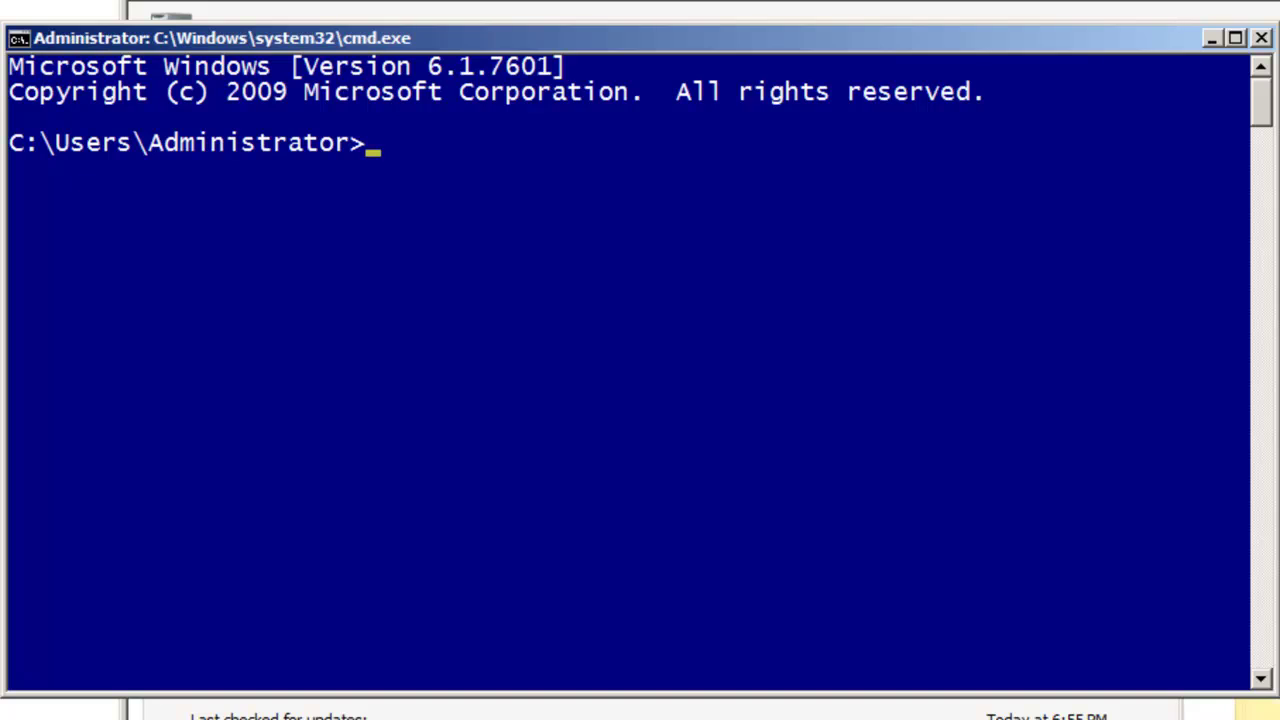
Run 'powercfg -h off', which reports hibernation already disabled, then exit the prompt.
type("po")
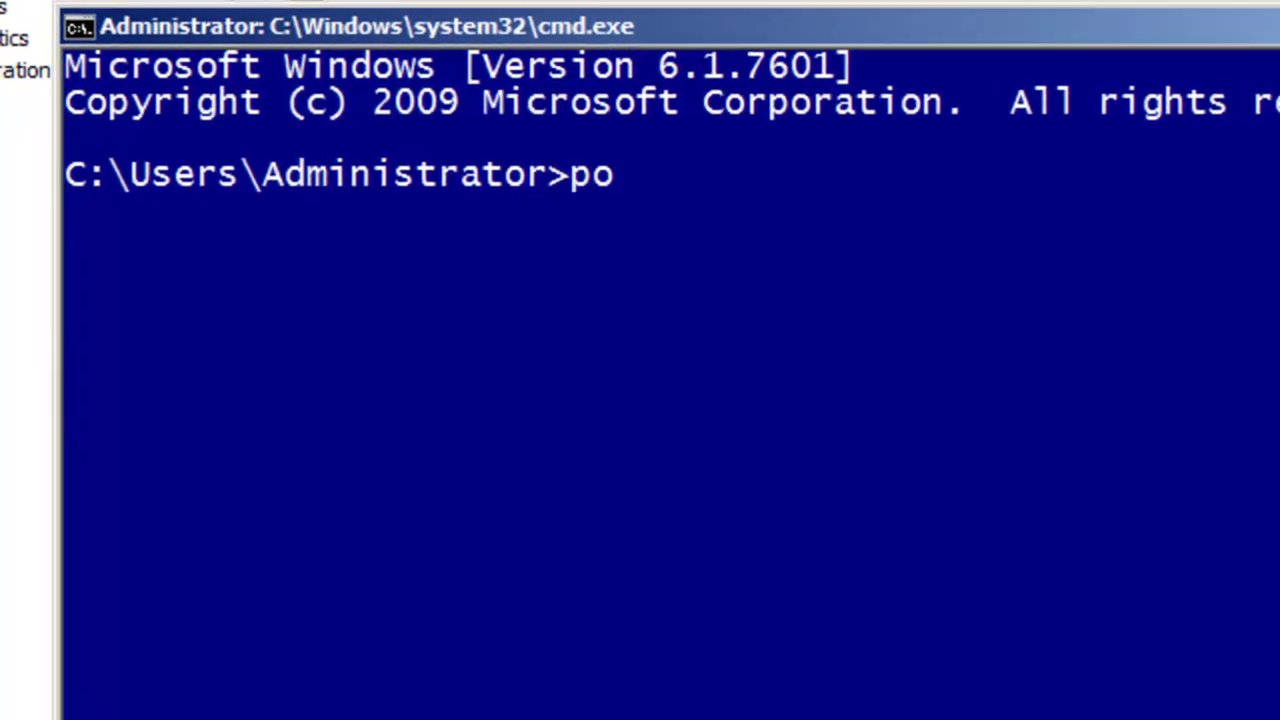
type("wercfg")
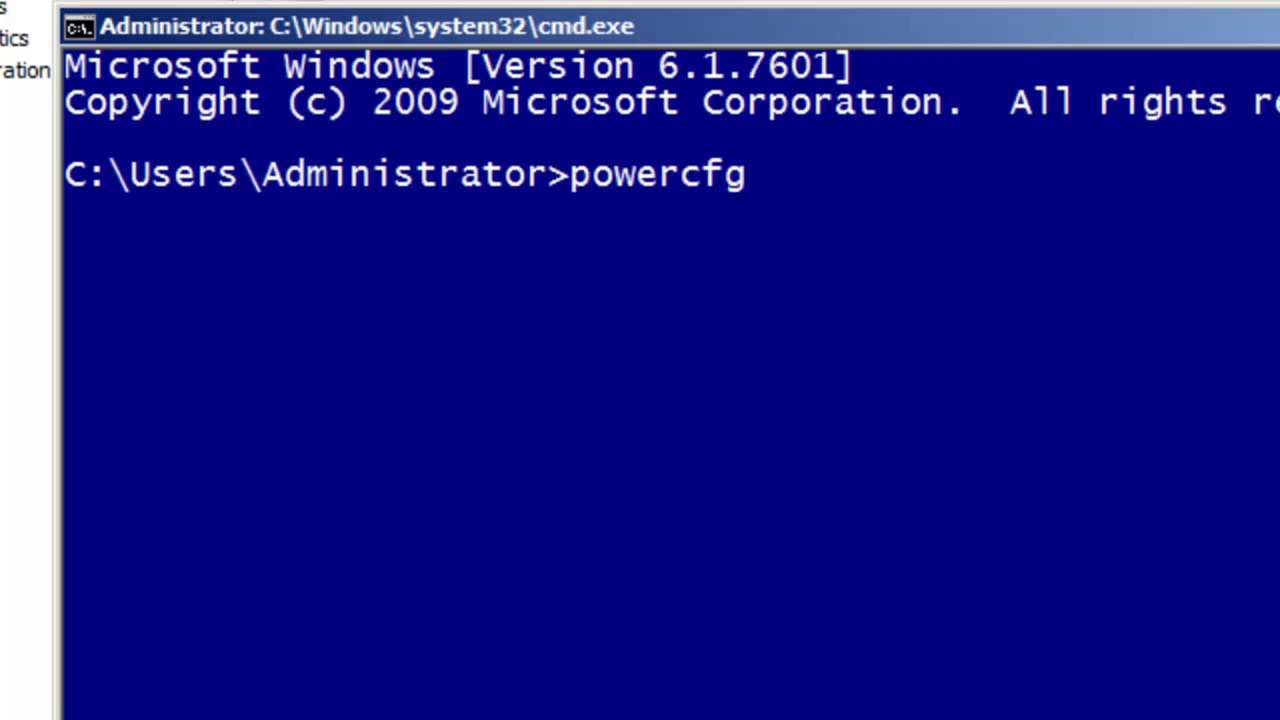
type(" -h")
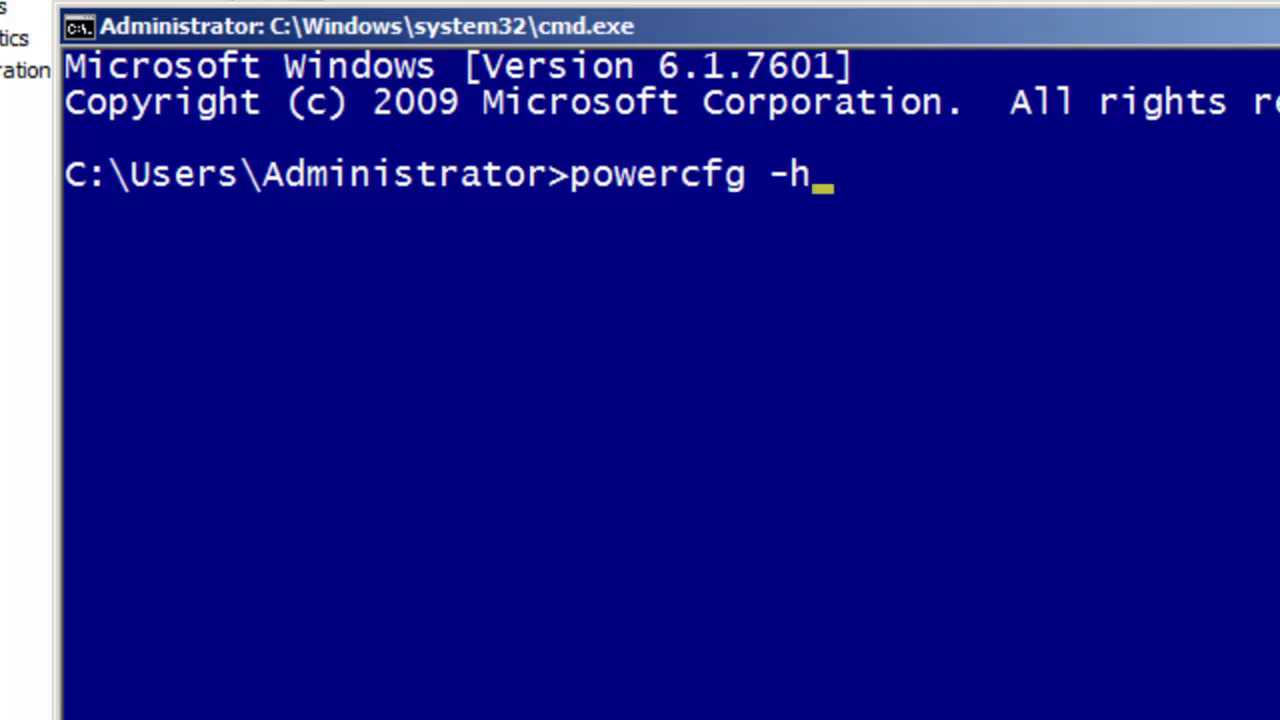
type(" office")
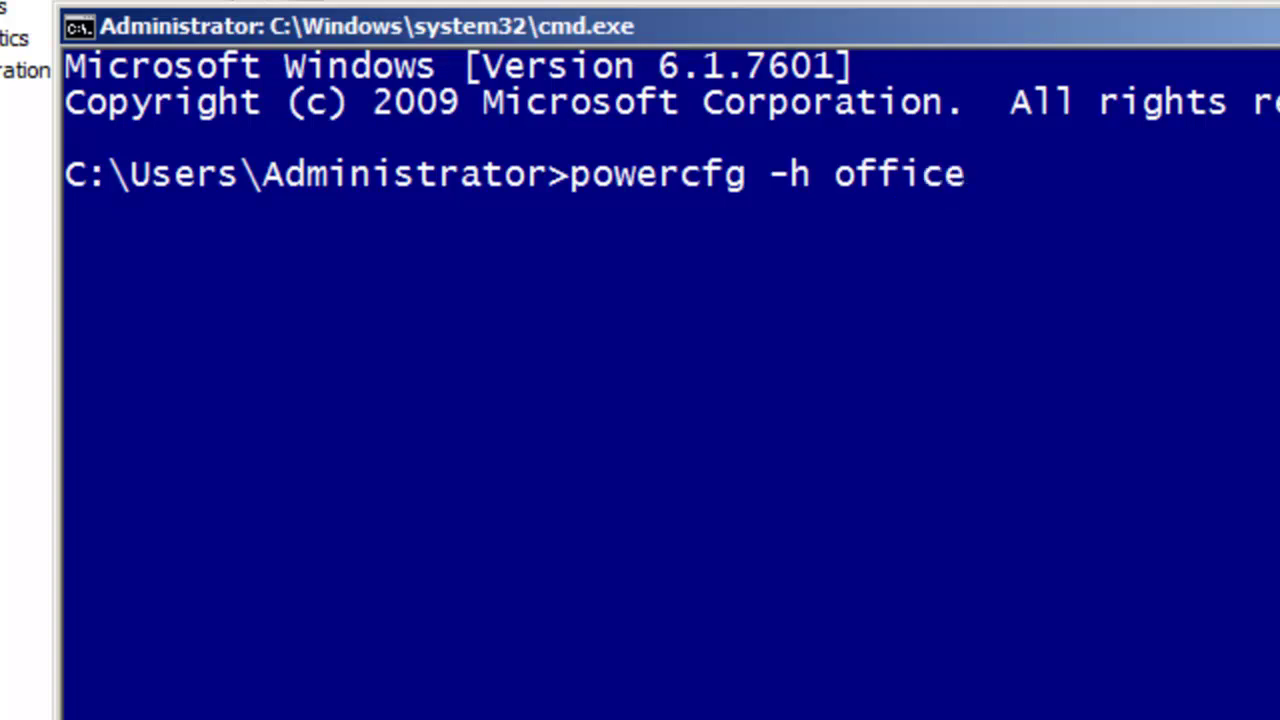
key("BackSpace")
key("BackSpace")
key("BackSpace")
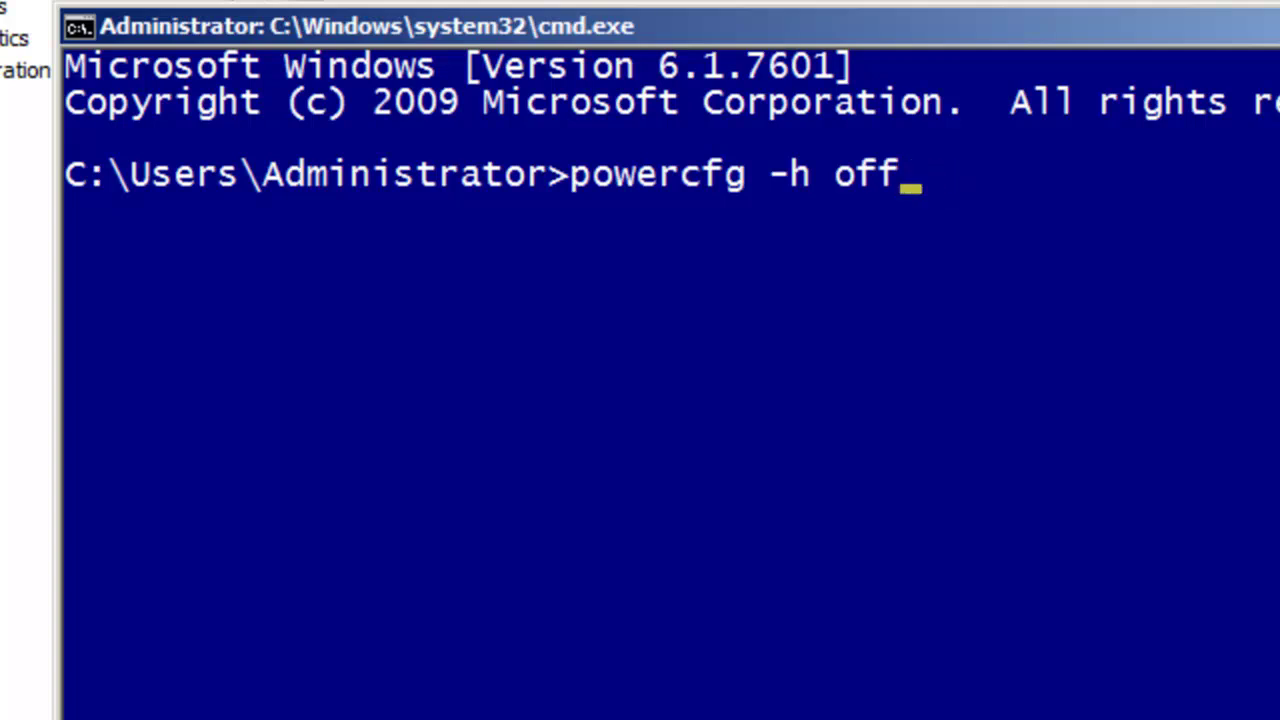
key("Return")
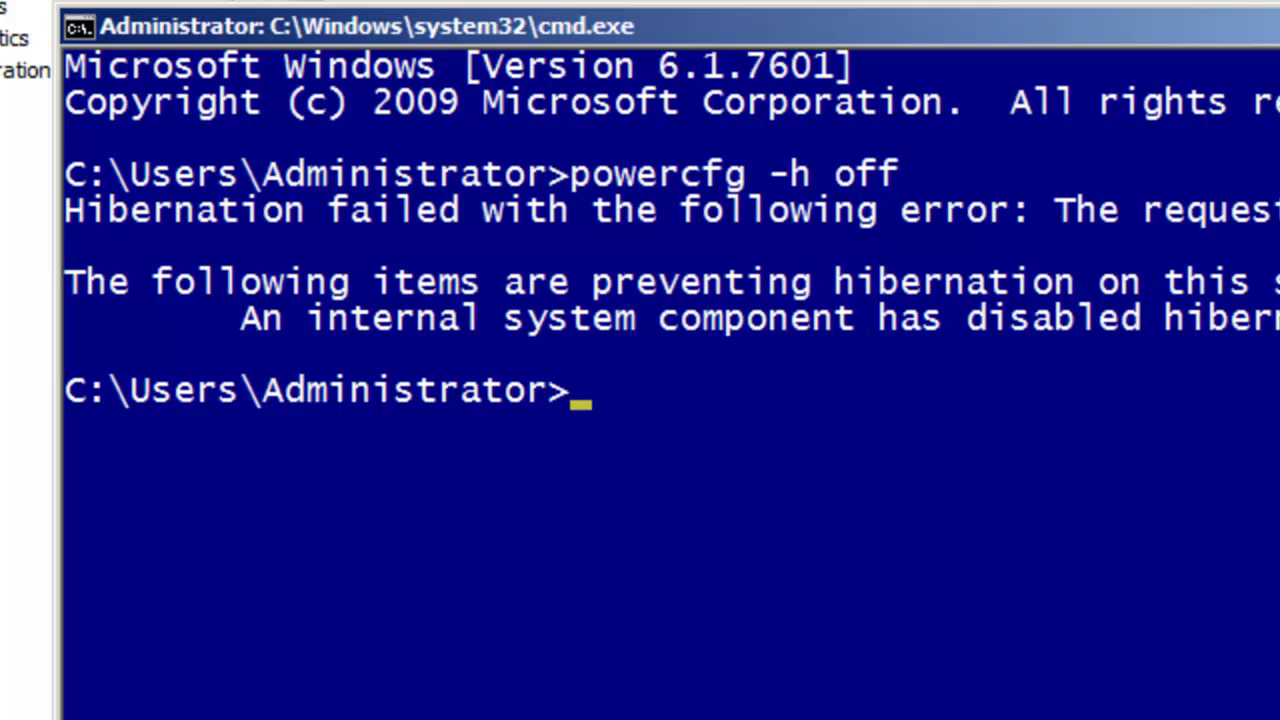
type("exit")
key("Return")
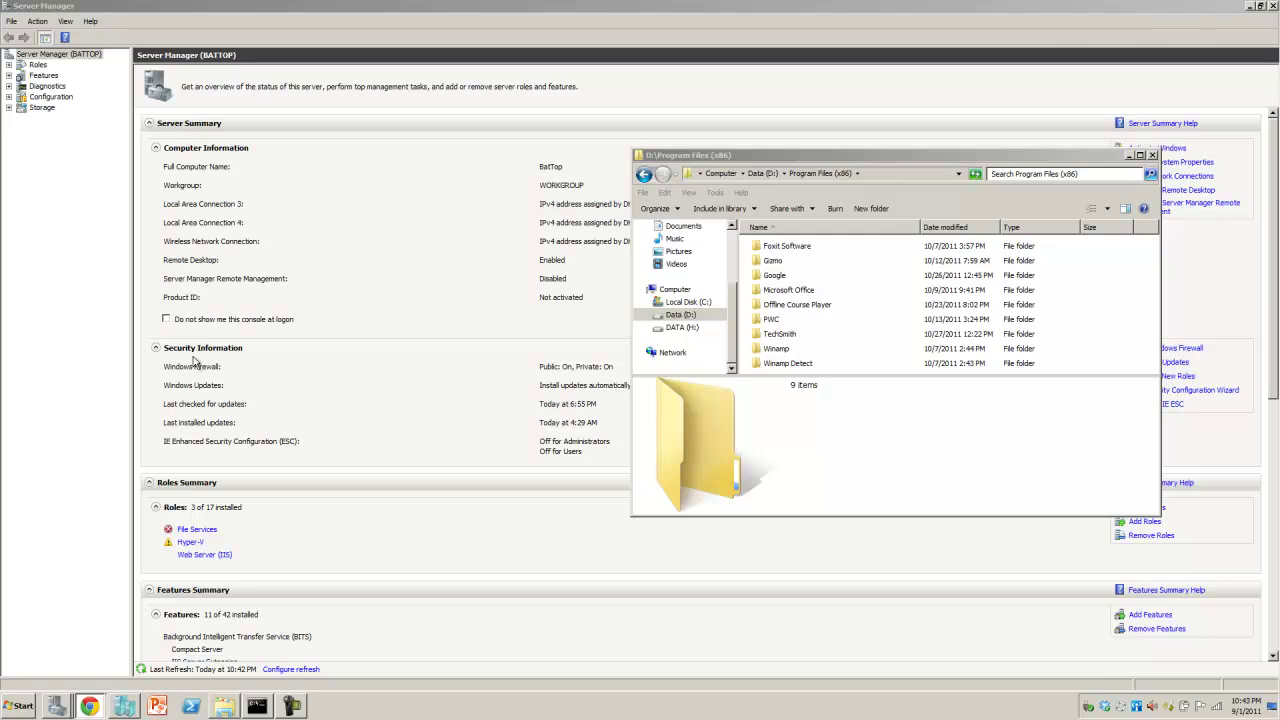
Open the Virtual Memory dialog through Computer Properties, Advanced system settings and Performance Options.
left_click(16, 708)
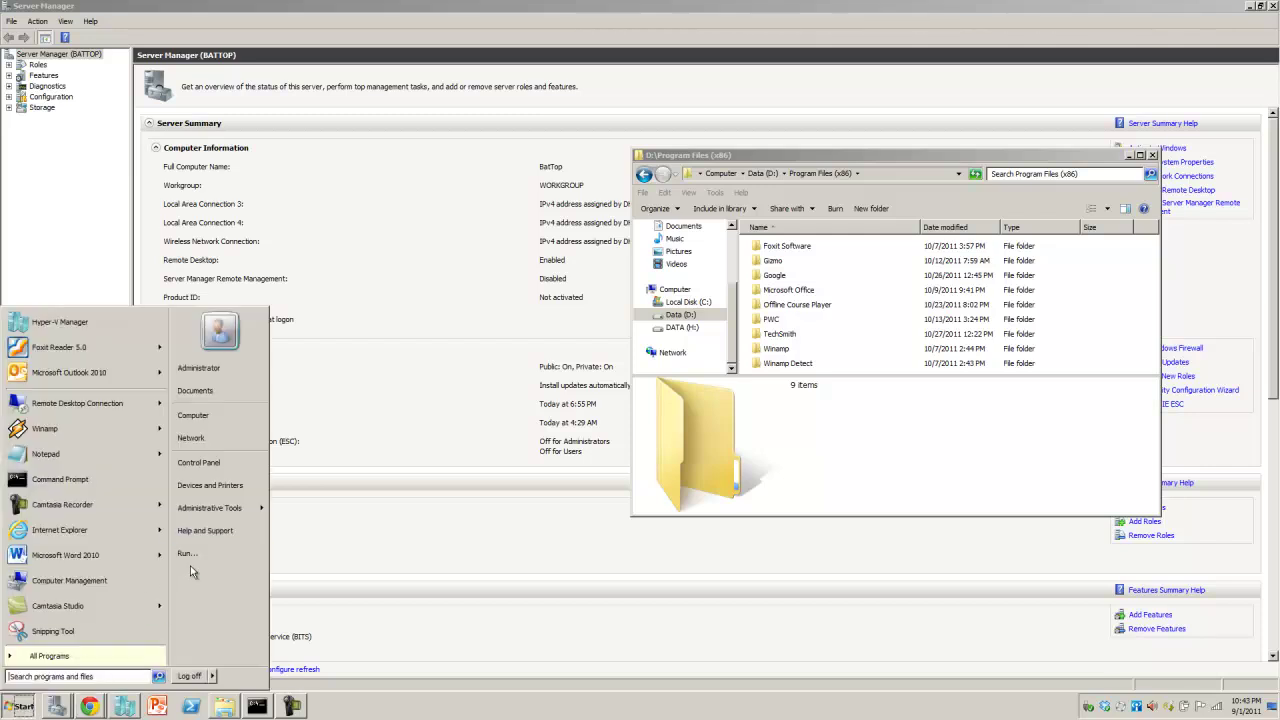
mouse_move(230, 512)
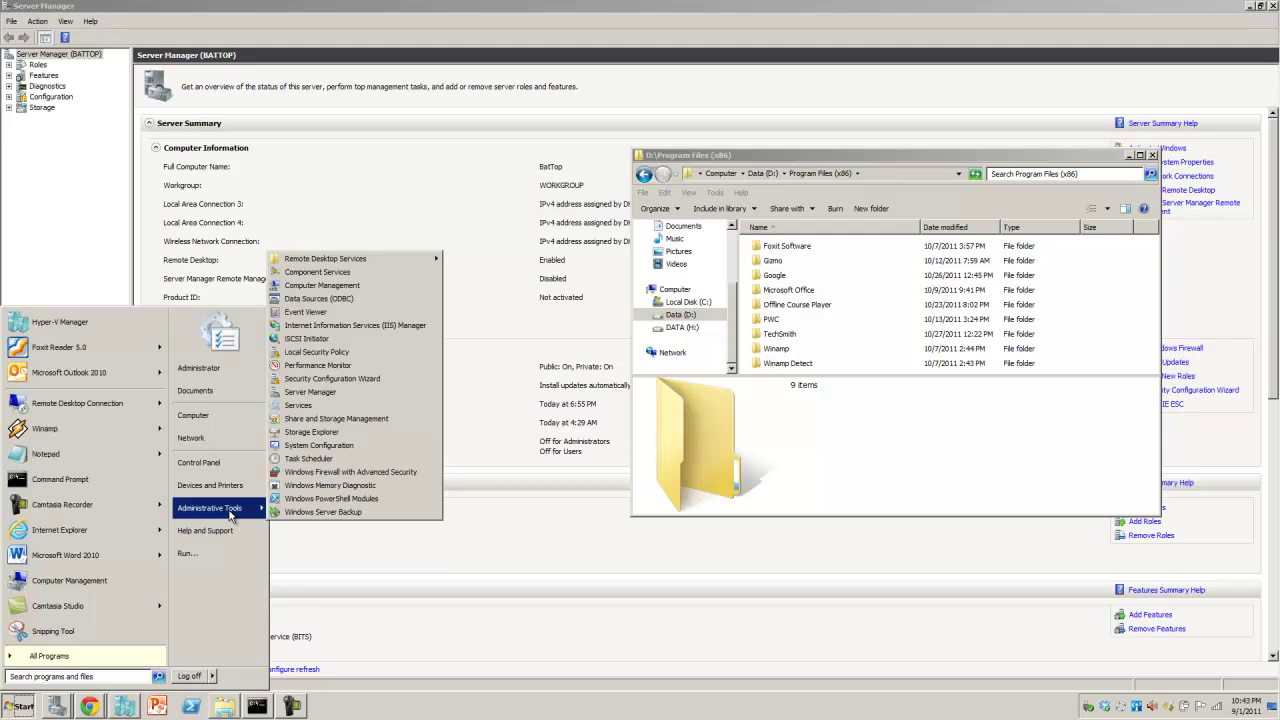
right_click(230, 416)
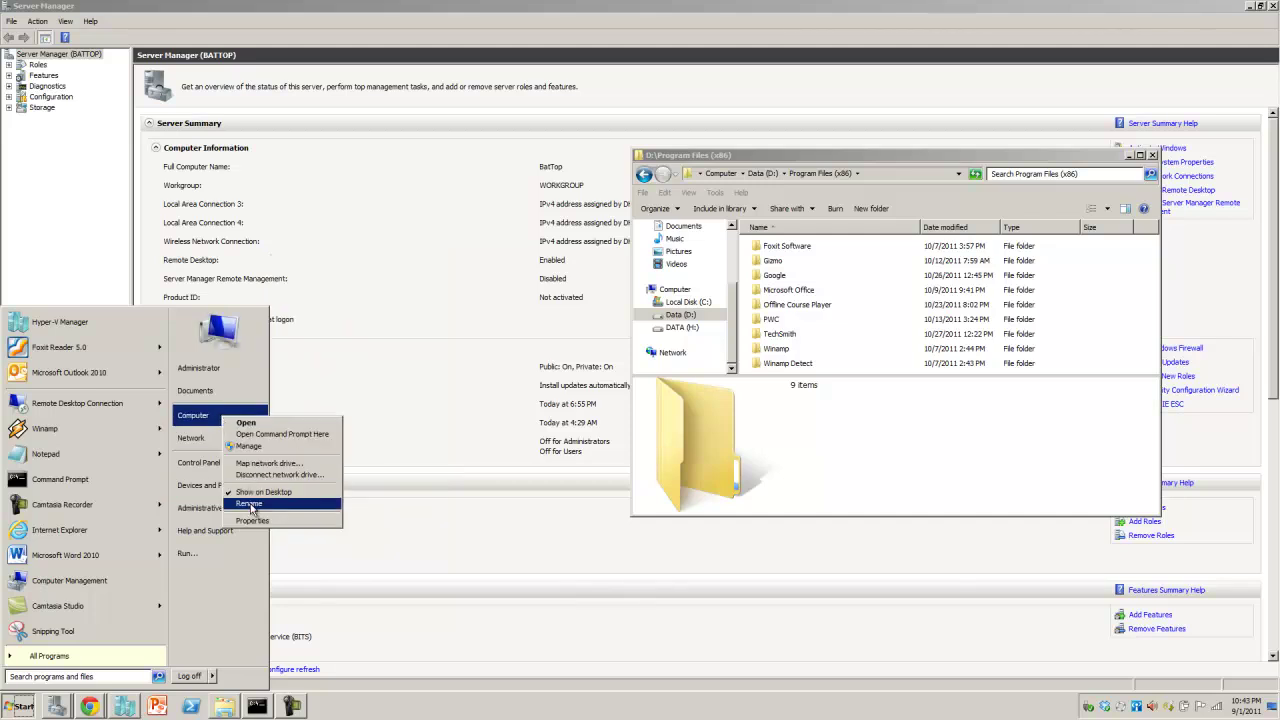
left_click(252, 520)
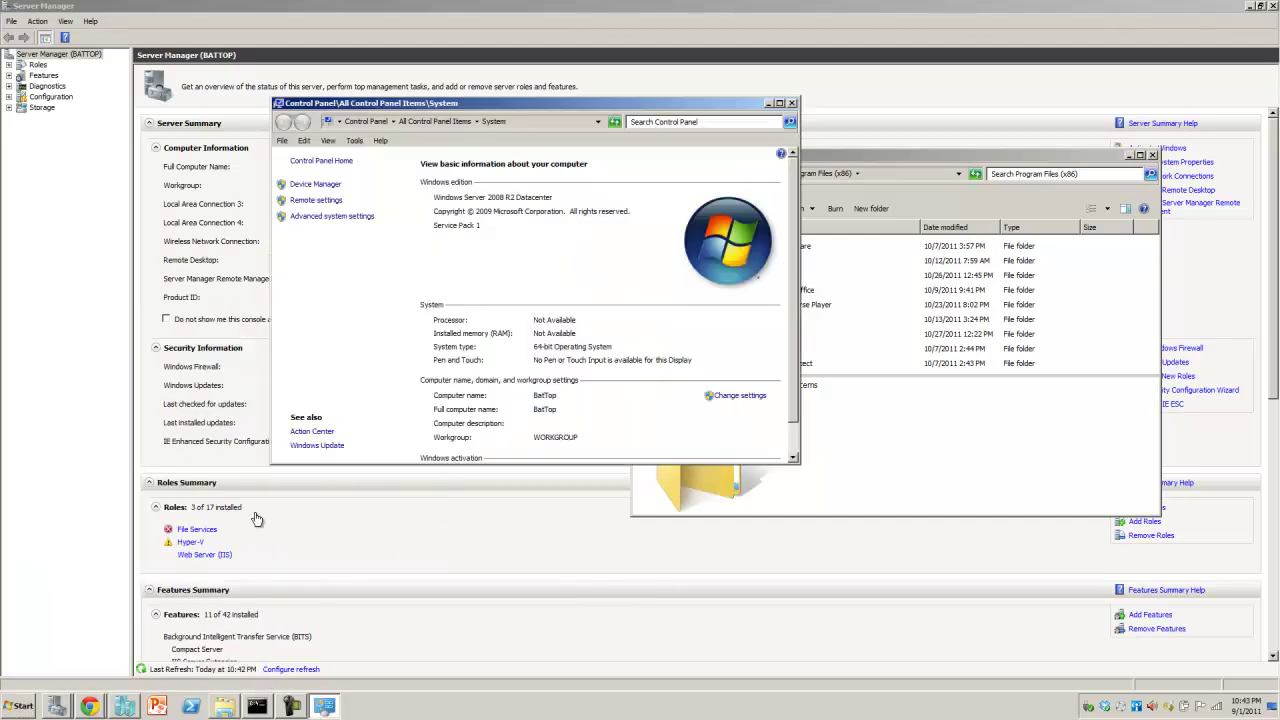
left_click(340, 217)
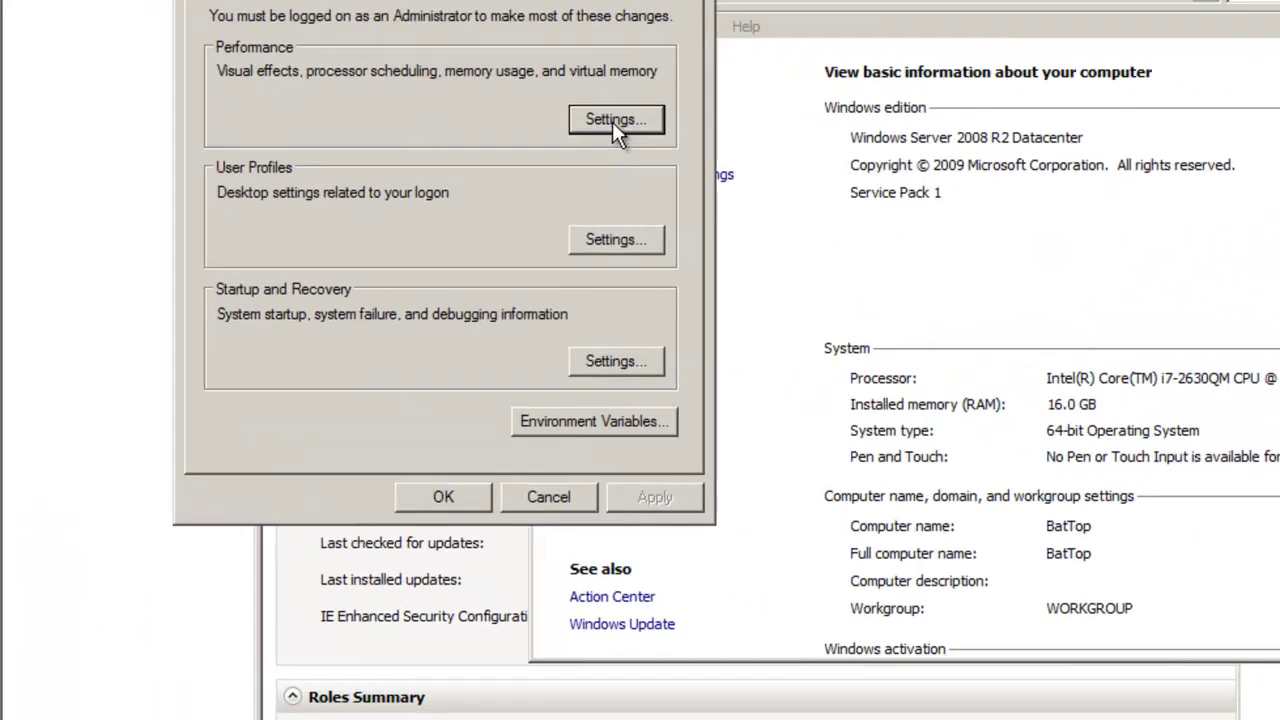
left_click(615, 122)
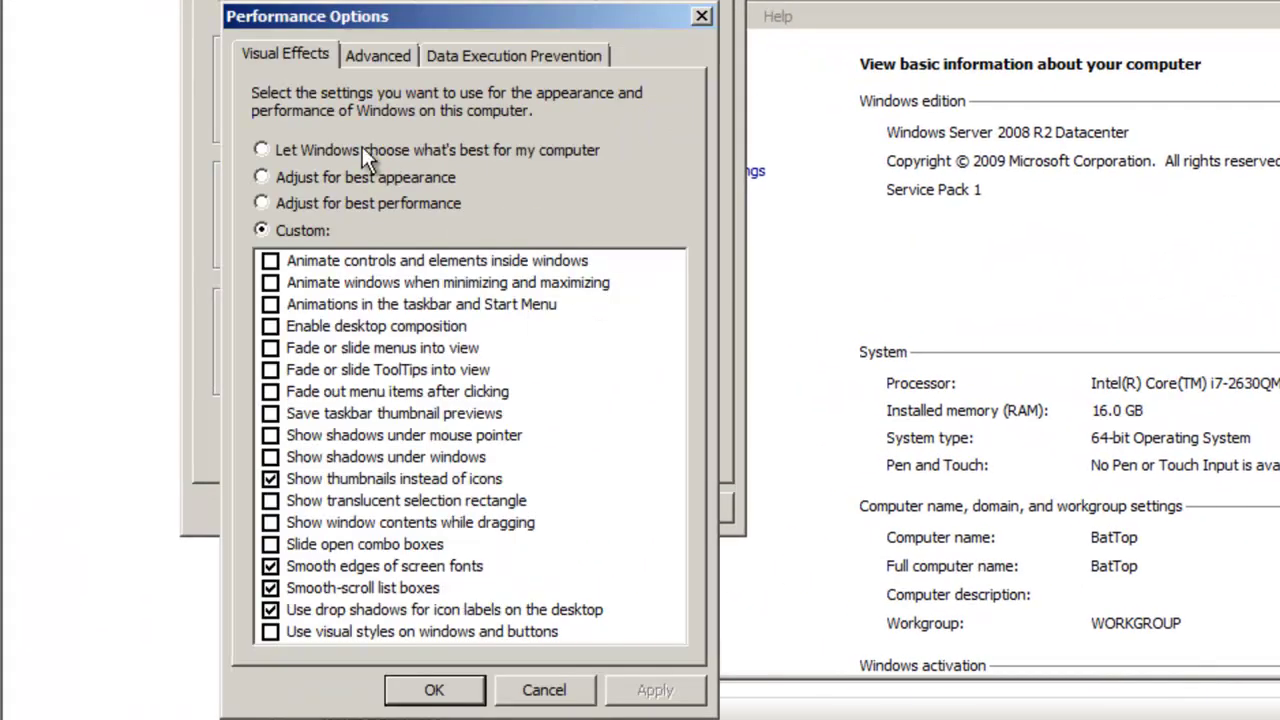
left_click(403, 52)
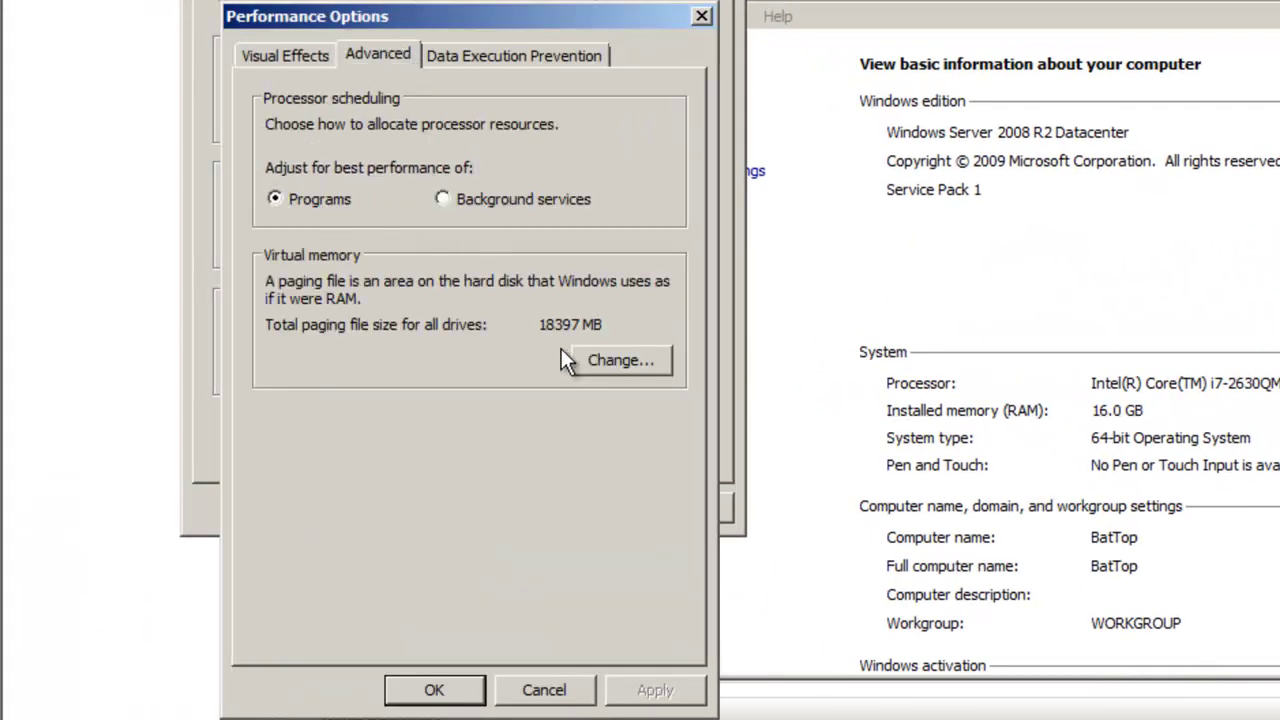
left_click(600, 361)
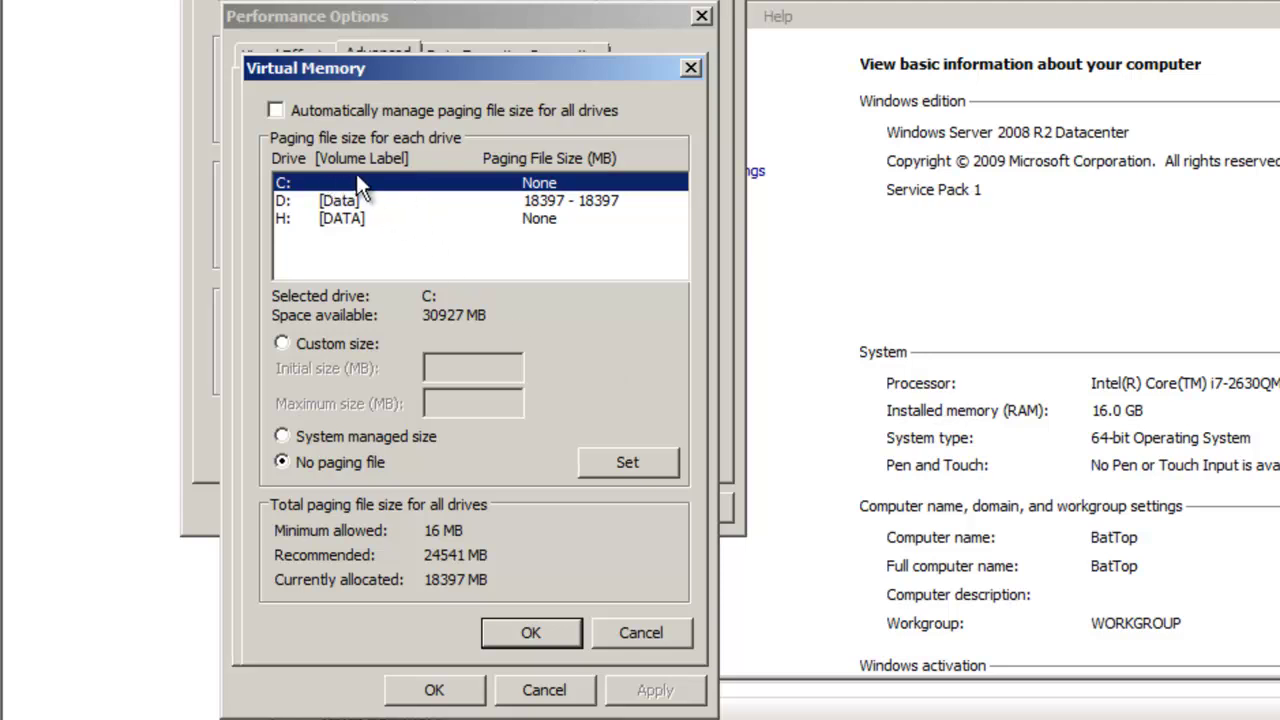
Select D: [Data] and check its 18397 MB initial and 18397 MB maximum paging file sizes.
left_click(315, 203)
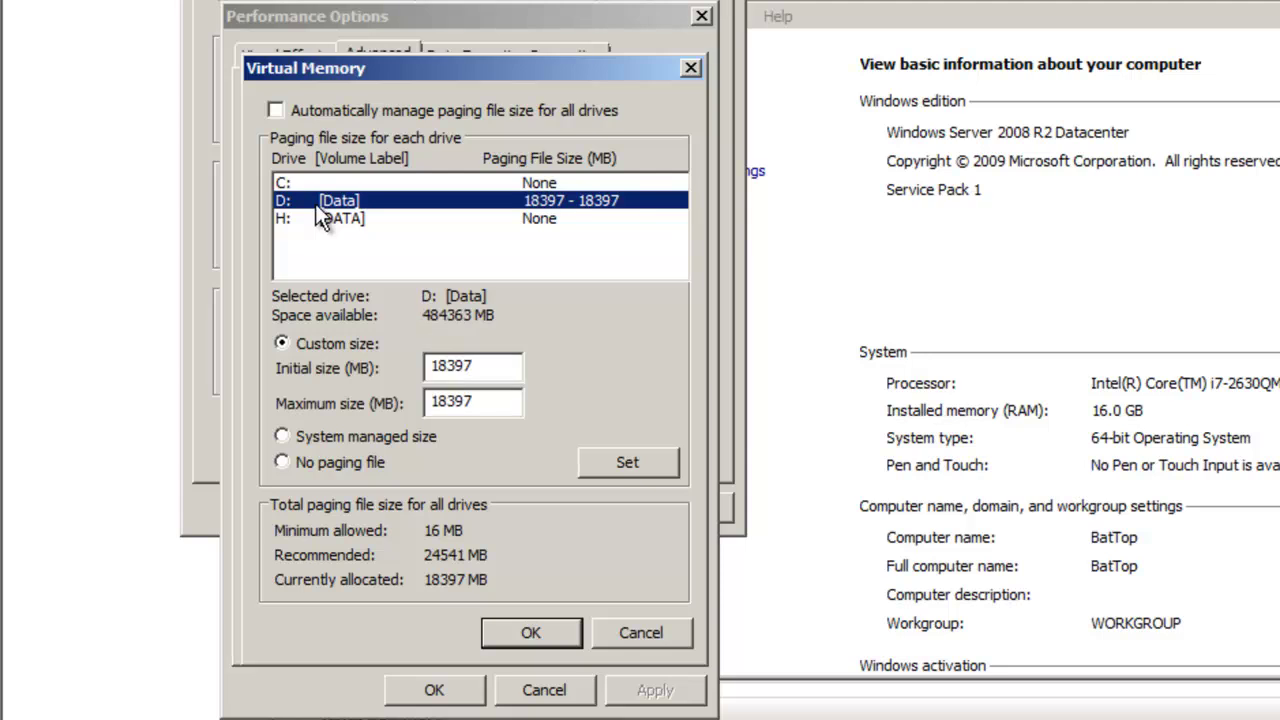
double_click(470, 366)
double_click(490, 367)
double_click(486, 400)
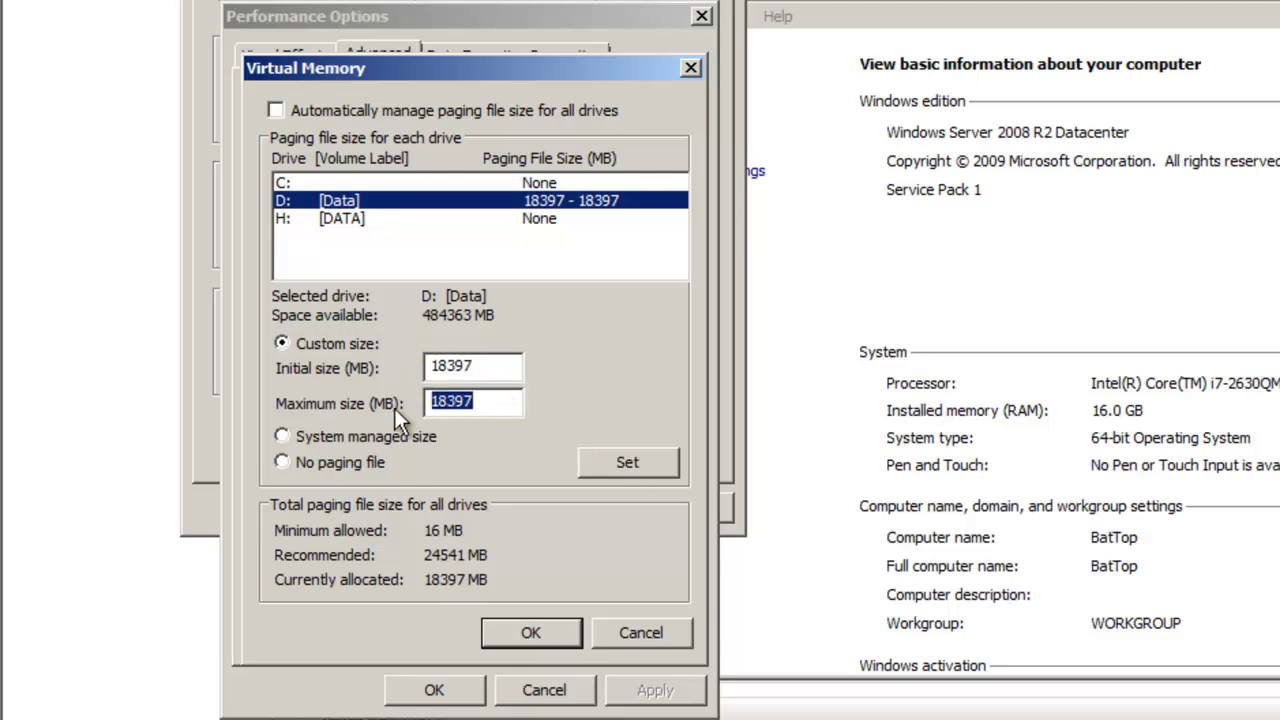
double_click(476, 366)
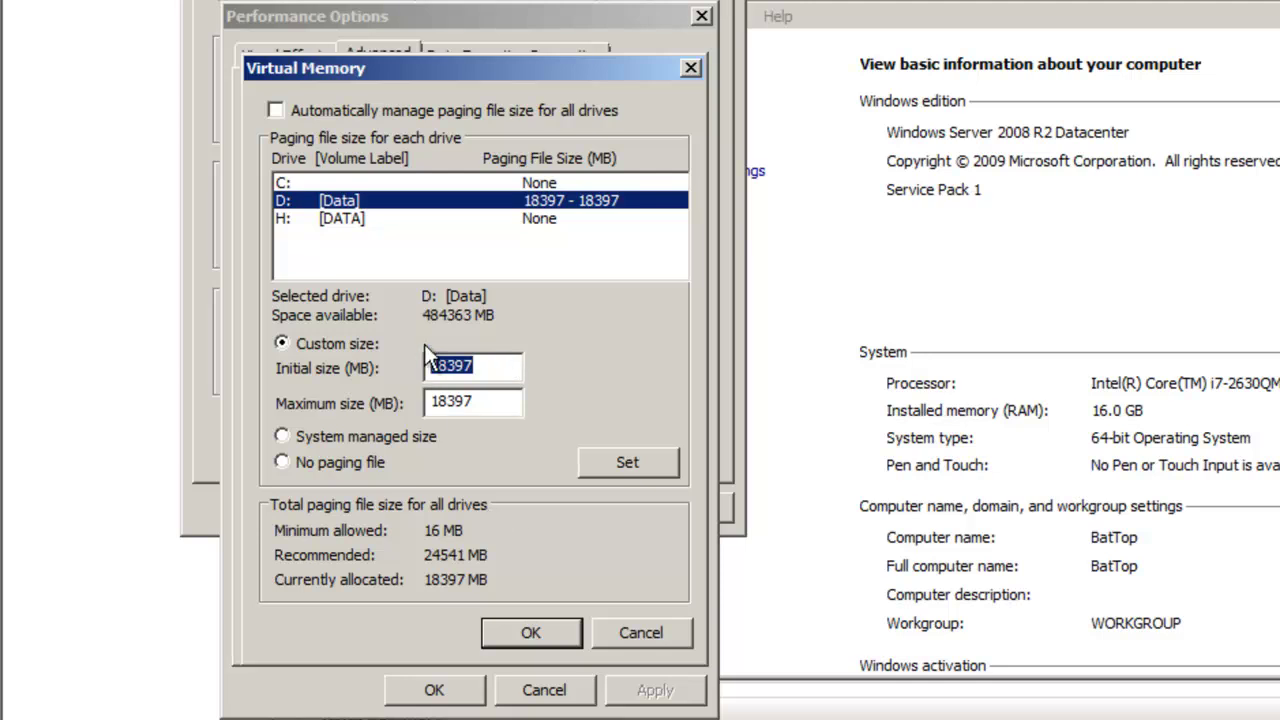
Cancel Virtual Memory, Performance Options and System Properties without making changes.
left_click(655, 633)
left_click(544, 690)
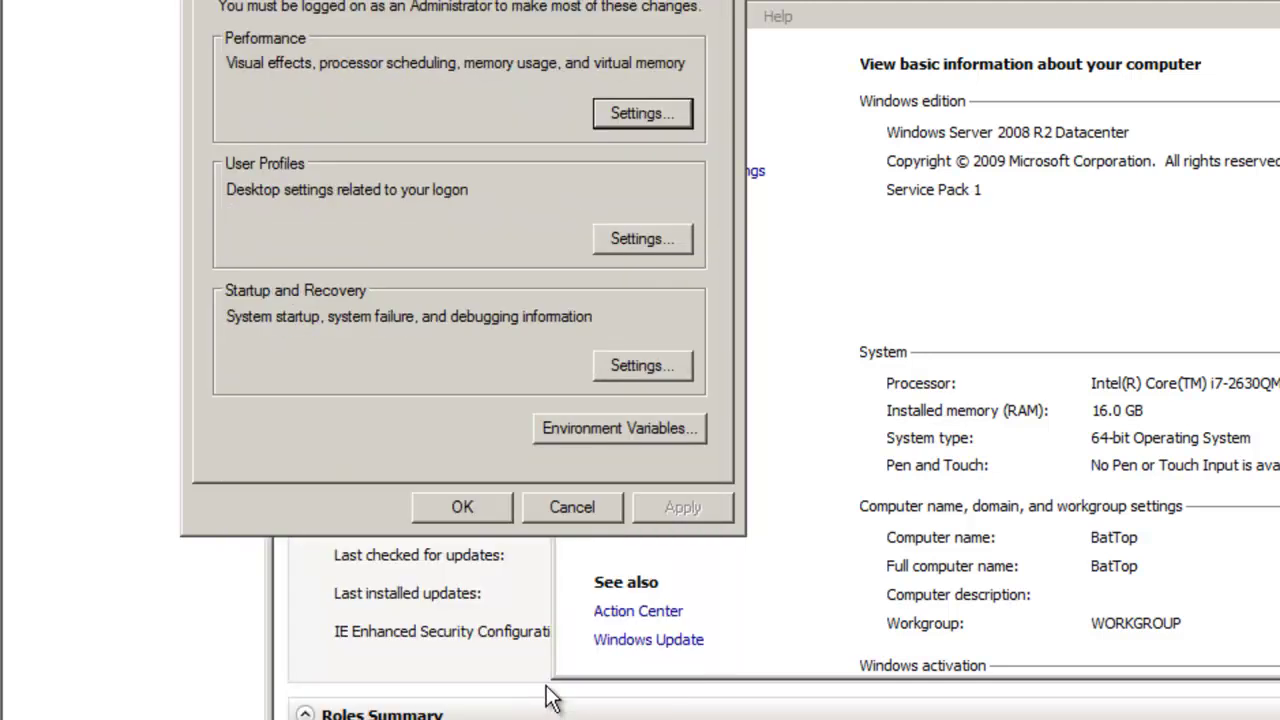
left_click(576, 508)
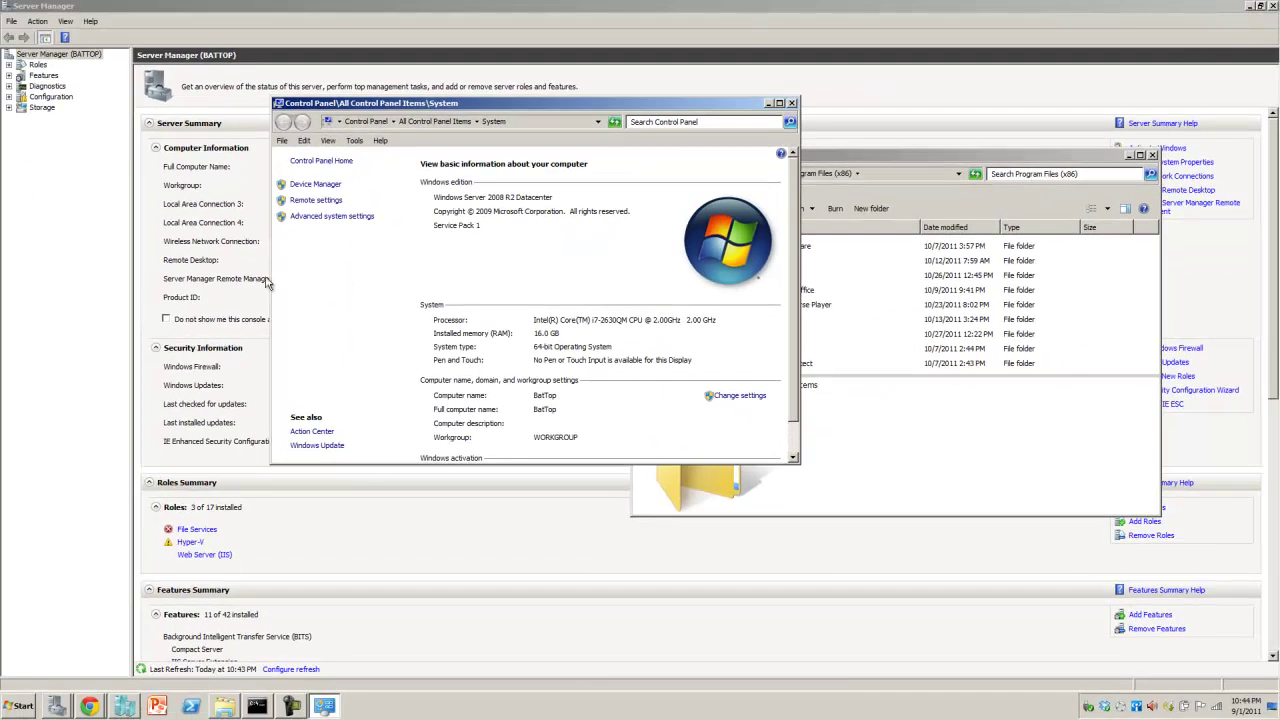
Close the System window and the Program Files (x86) folder window.
left_click(22, 706)
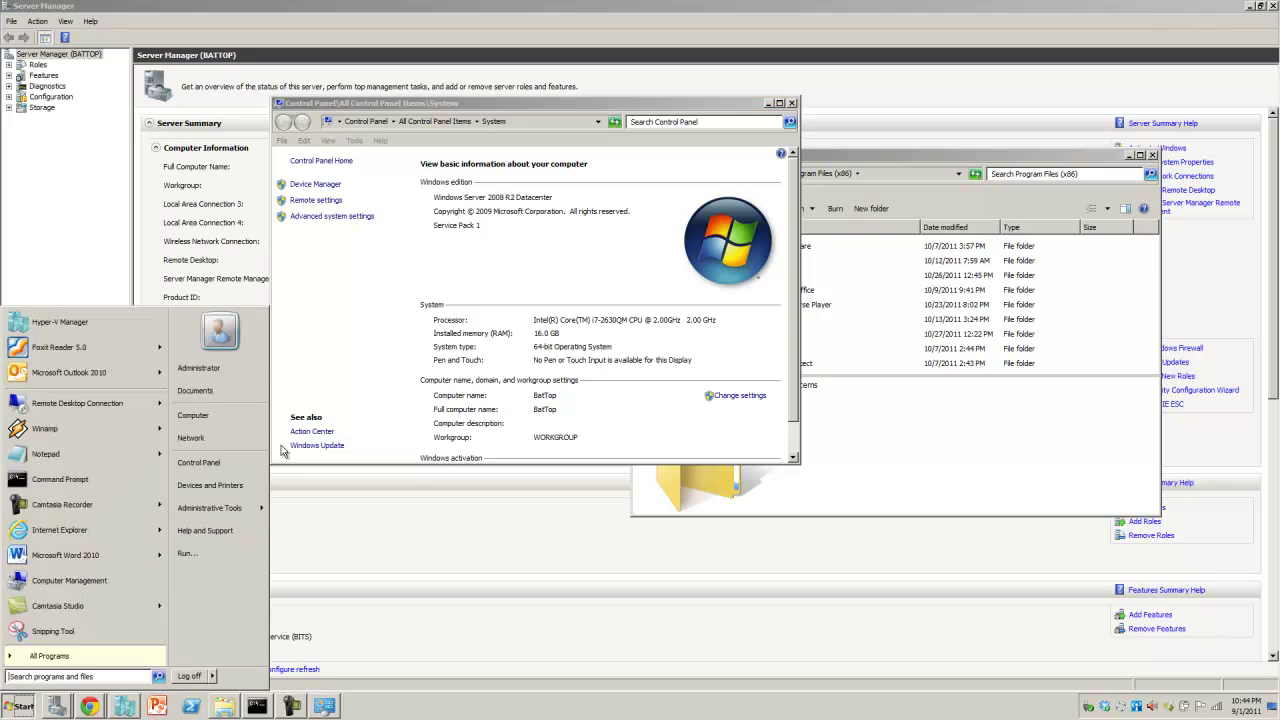
right_click(224, 426)
left_click(258, 526)
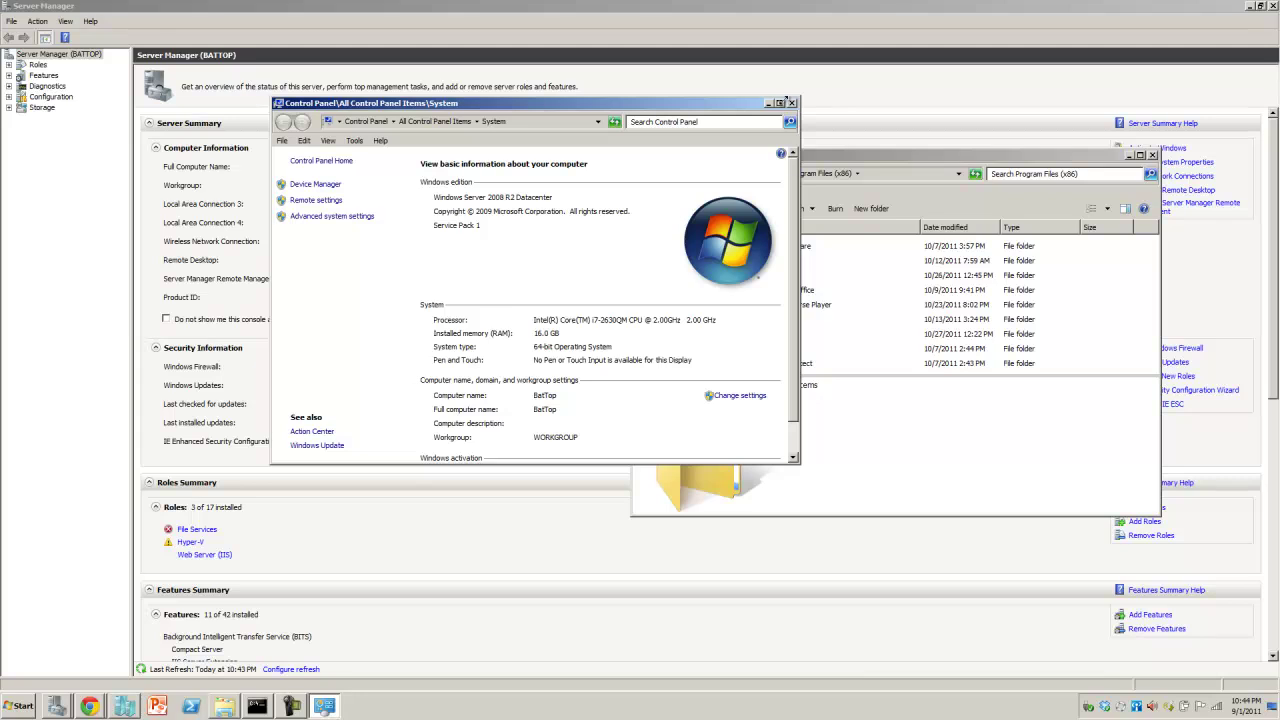
left_click(792, 104)
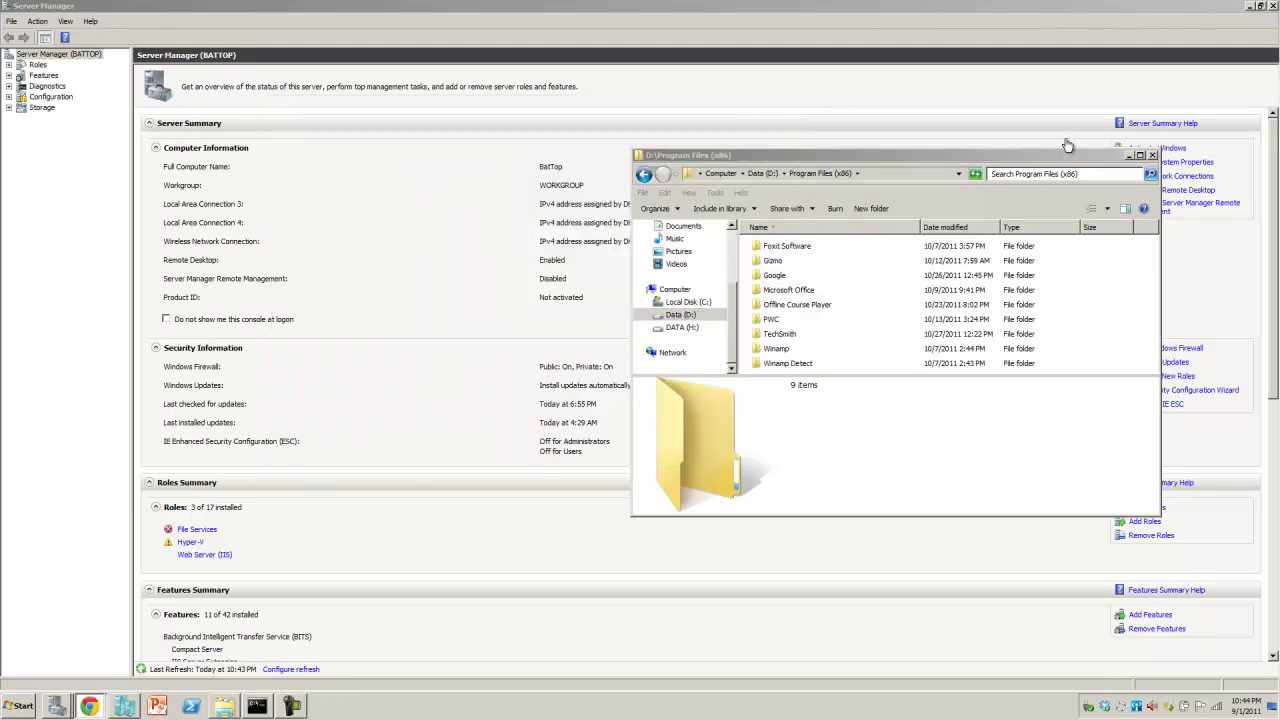
left_click(1151, 157)
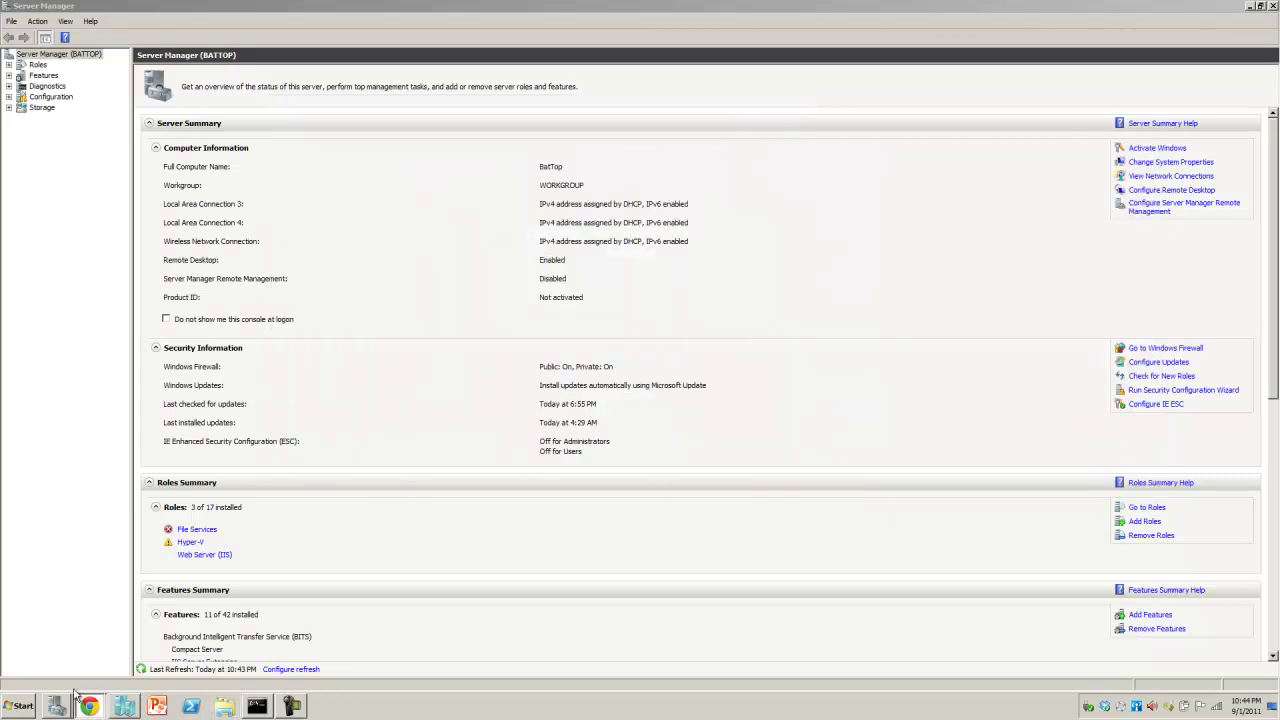
Open Server Manager via Computer > Manage in the Start menu.
left_click(18, 706)
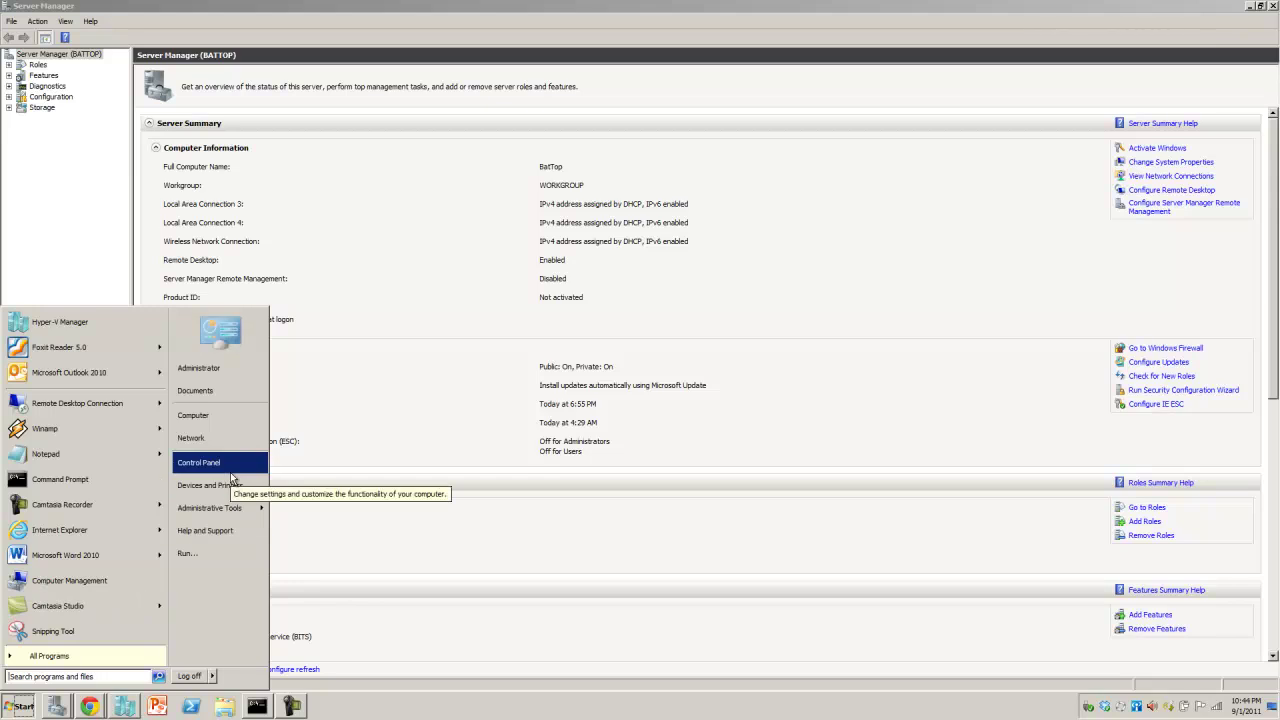
right_click(222, 425)
left_click(245, 446)
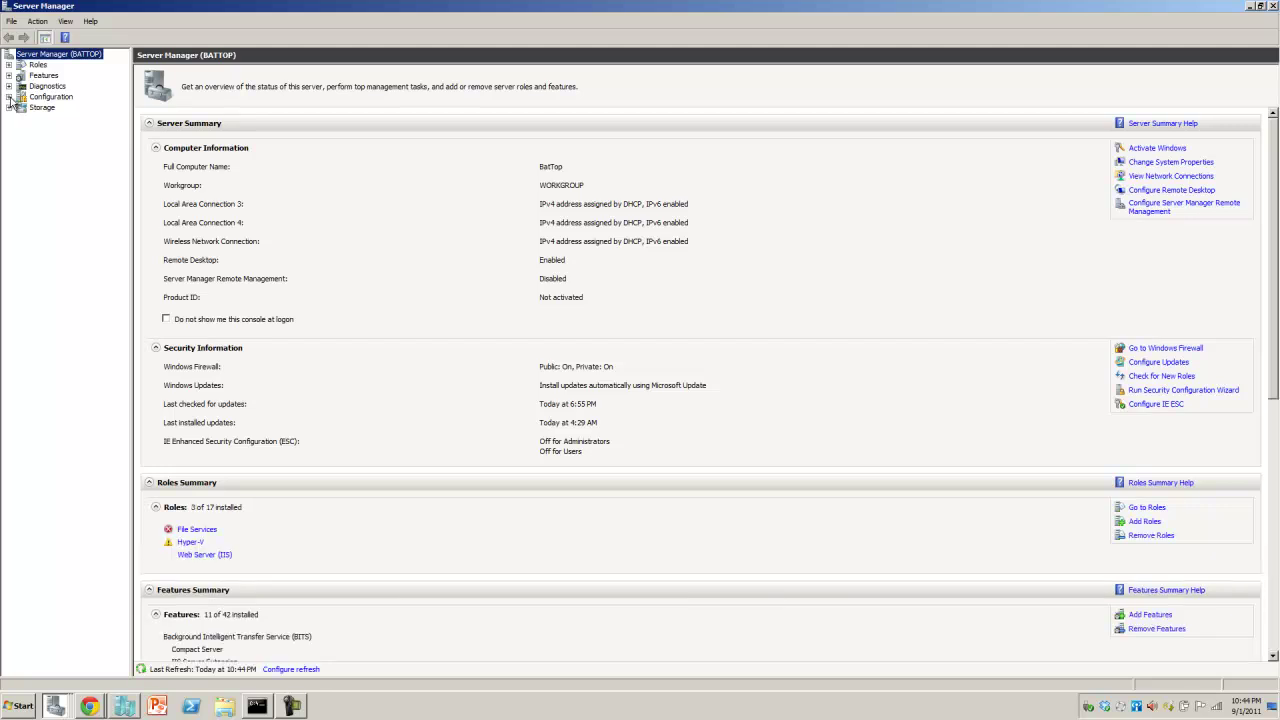
left_click(9, 97)
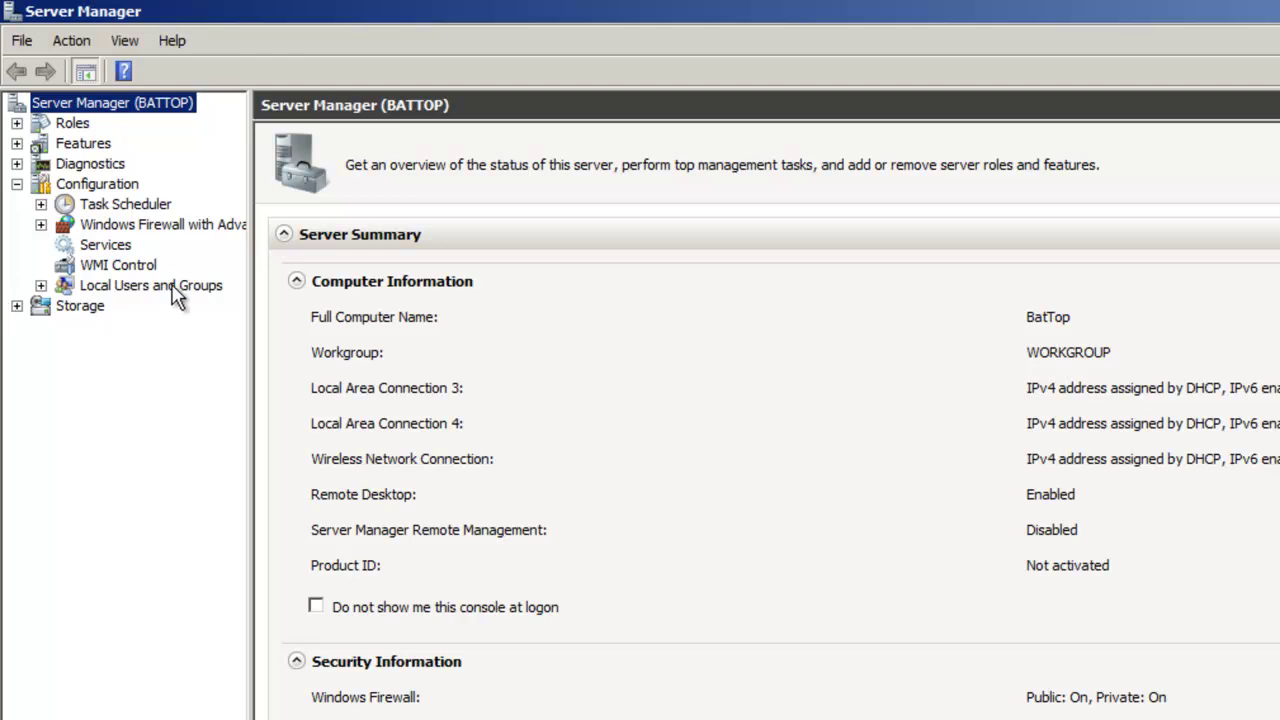
left_click(126, 248)
left_click(657, 445)
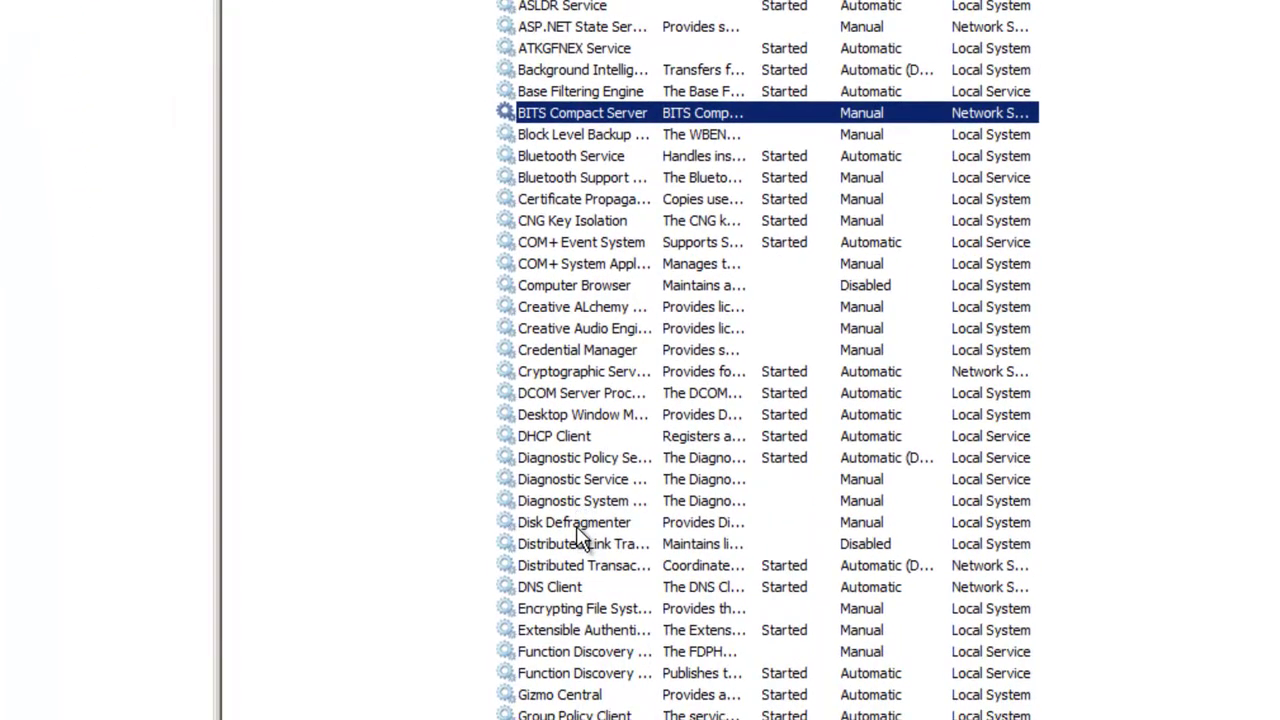
left_click(592, 524)
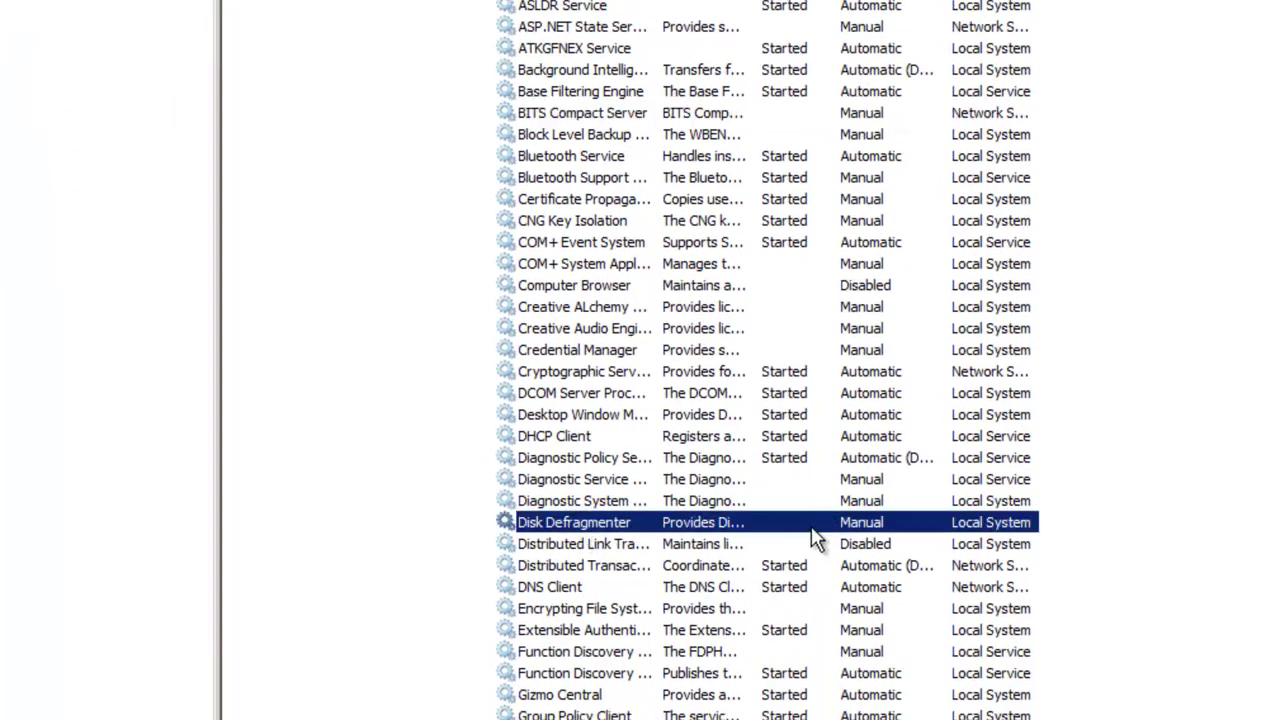